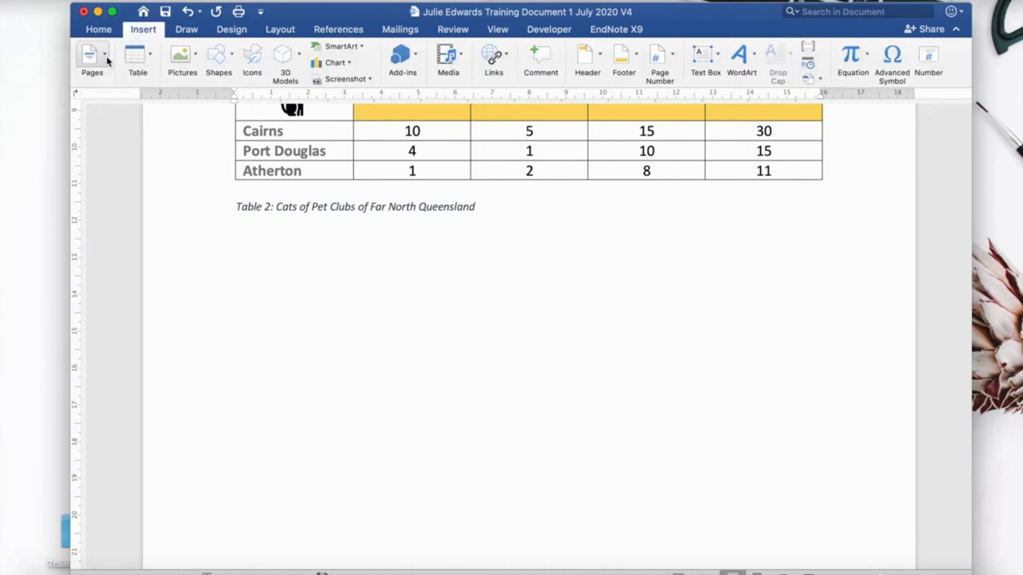
Insert a page break below the Table 2 caption and enter the title "Our Family Hierarchy" on the new page.
{"action": "left_click", "coordinate": [124, 106]}
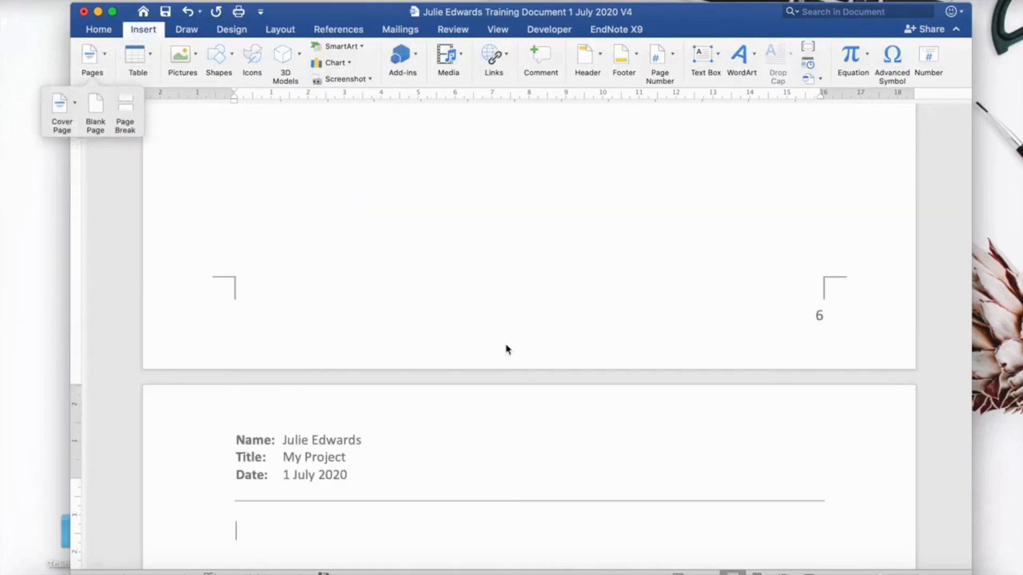
{"action": "scroll", "coordinate": [501, 343], "scroll_direction": "down", "scroll_amount": 3}
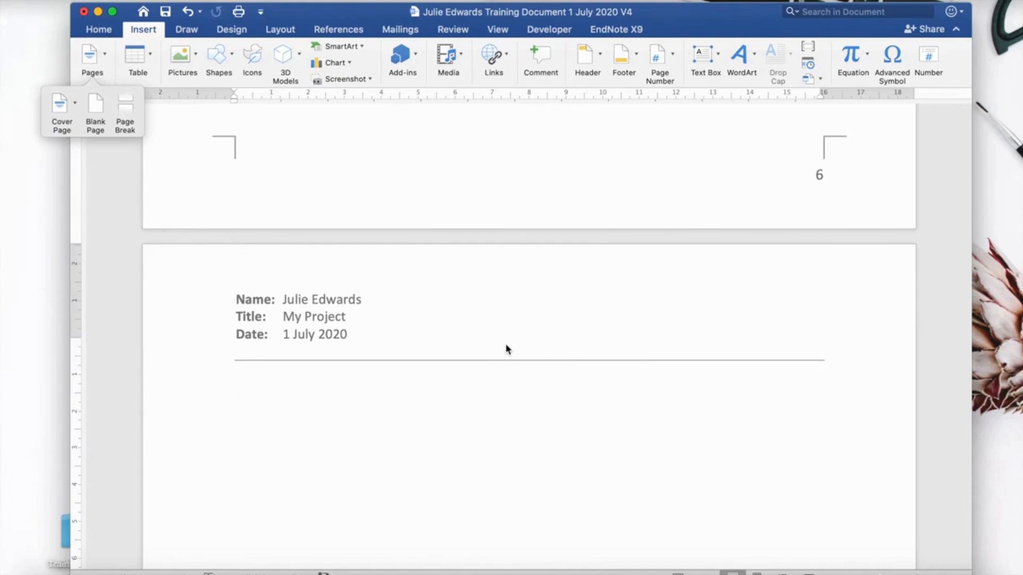
{"action": "type", "text": "Ou"}
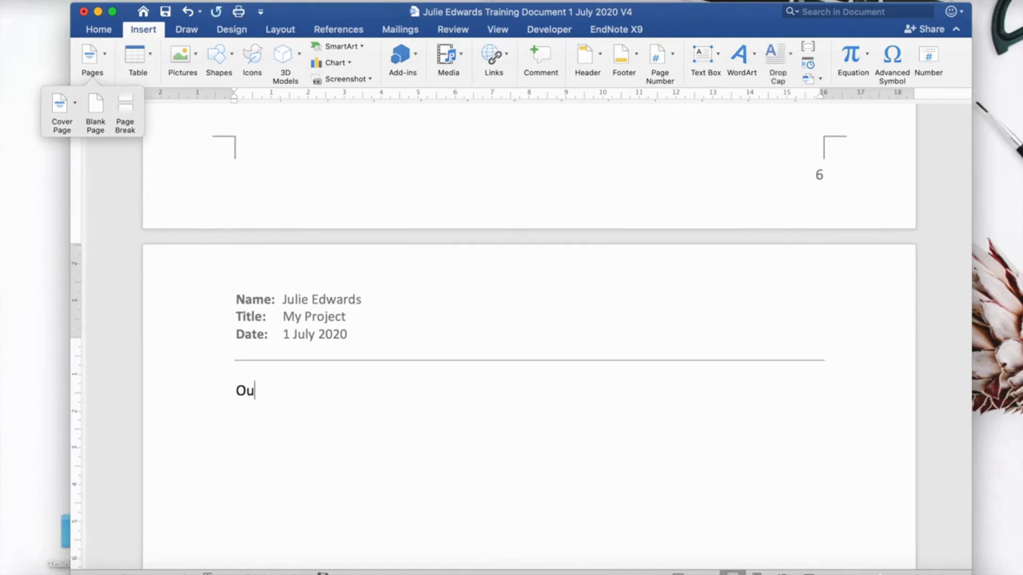
{"action": "type", "text": "r Family Hiera"}
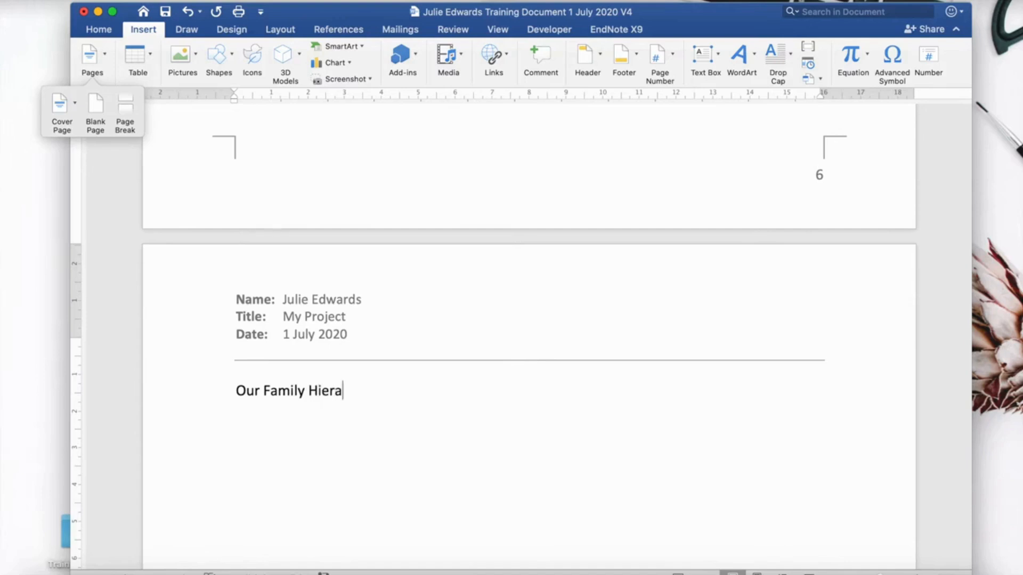
{"action": "type", "text": "rchy"}
Apply the Heading 1 style to the "Our Family Hierarchy" title and start a new paragraph beneath it.
{"action": "left_click", "coordinate": [97, 30]}
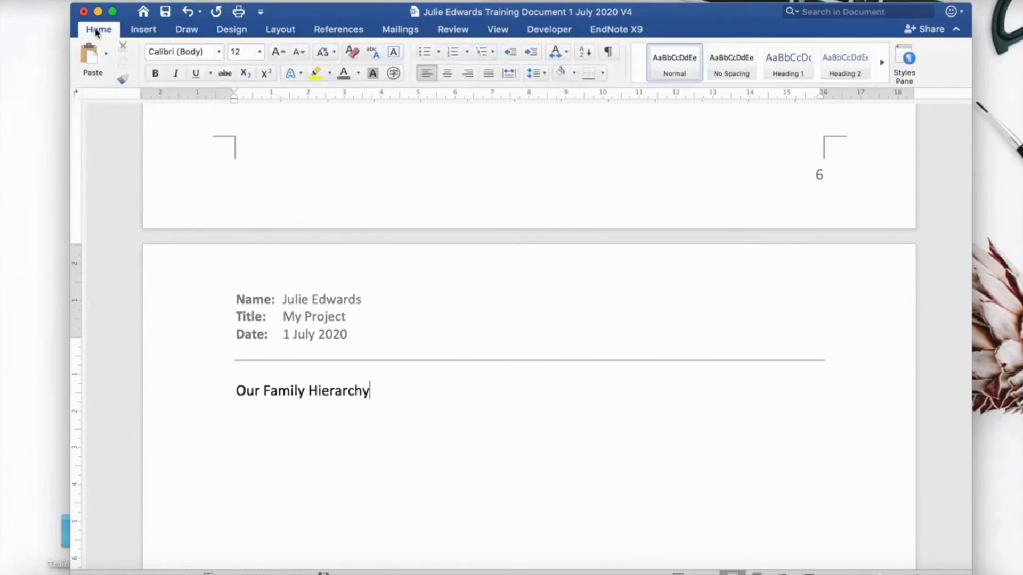
{"action": "left_click", "coordinate": [778, 72]}
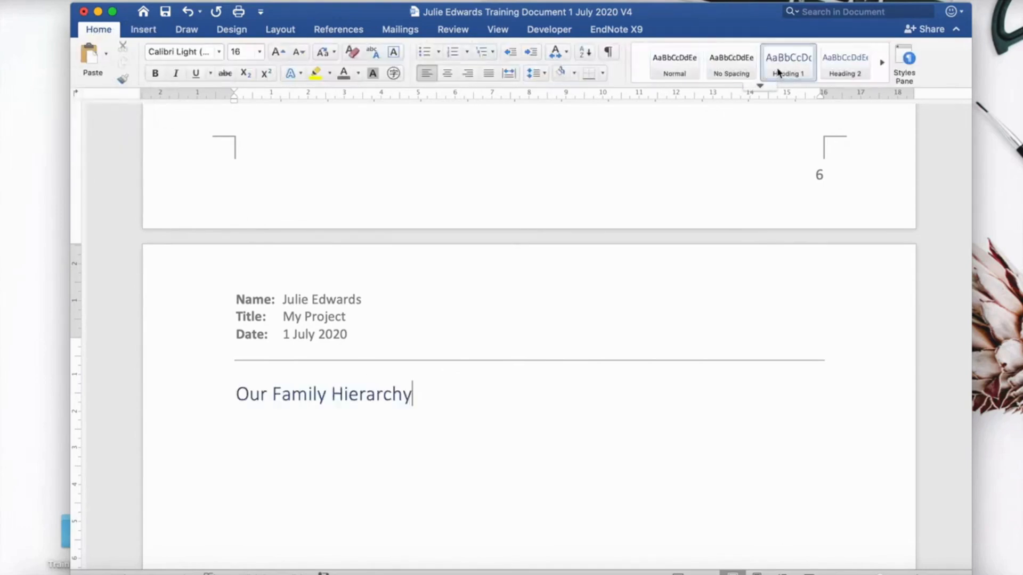
{"action": "key", "text": "Return"}
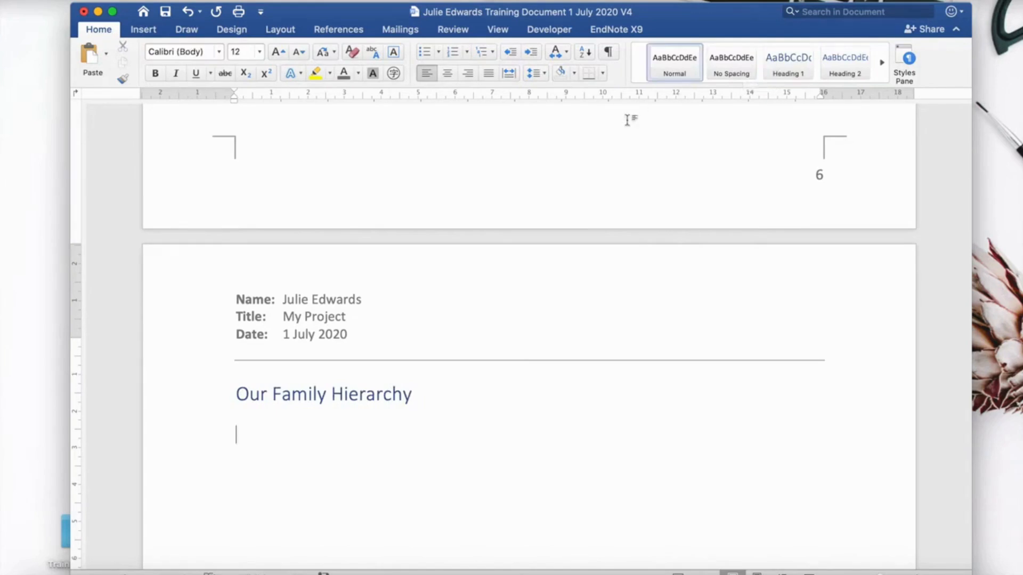
Insert a Hierarchy SmartArt organisation chart with small title boxes attached to its shapes under the heading.
{"action": "left_click", "coordinate": [147, 30]}
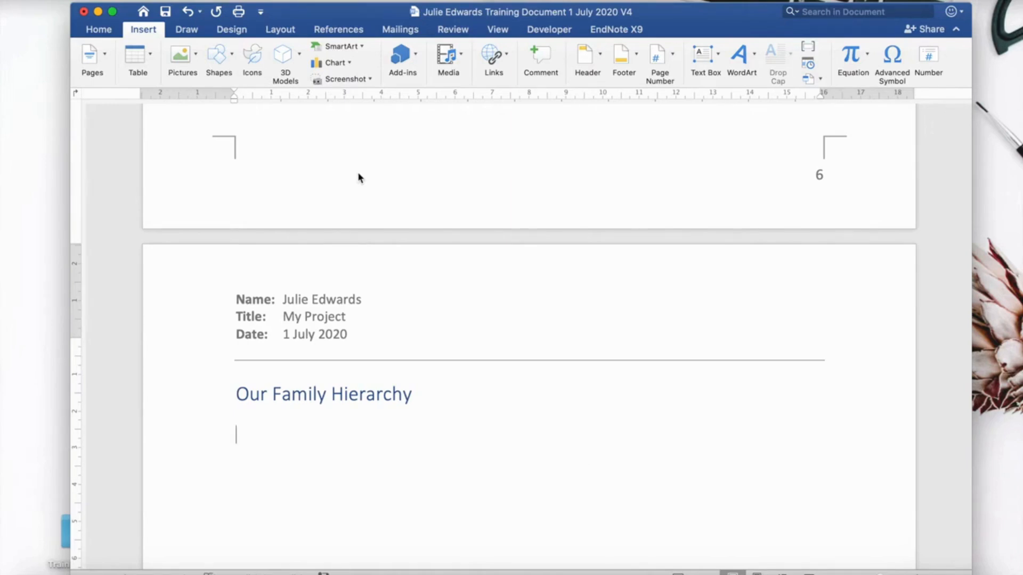
{"action": "left_click", "coordinate": [357, 51]}
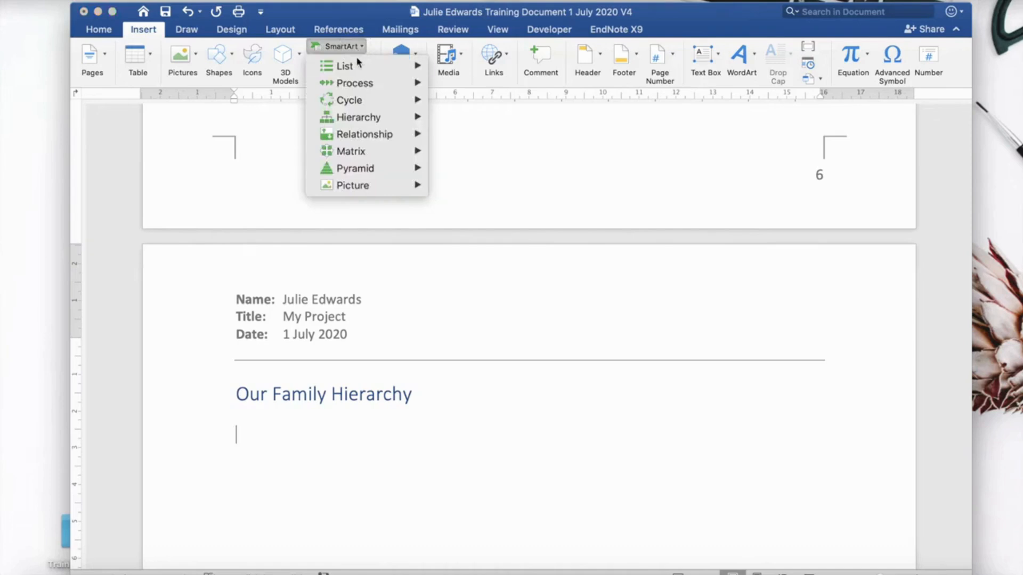
{"action": "mouse_move", "coordinate": [362, 117]}
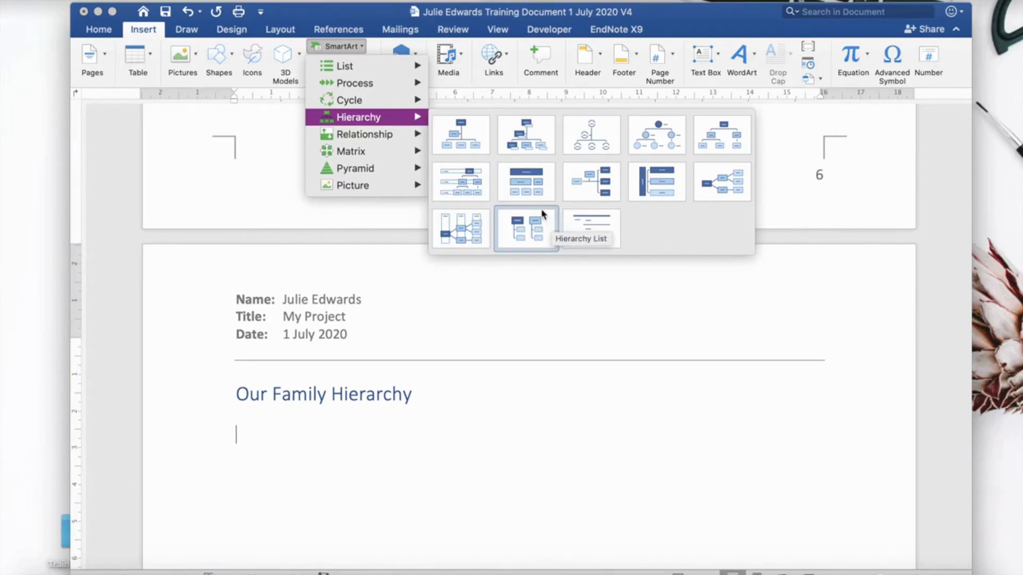
{"action": "left_click", "coordinate": [525, 149]}
{"action": "scroll", "coordinate": [633, 343], "scroll_direction": "down", "scroll_amount": 3}
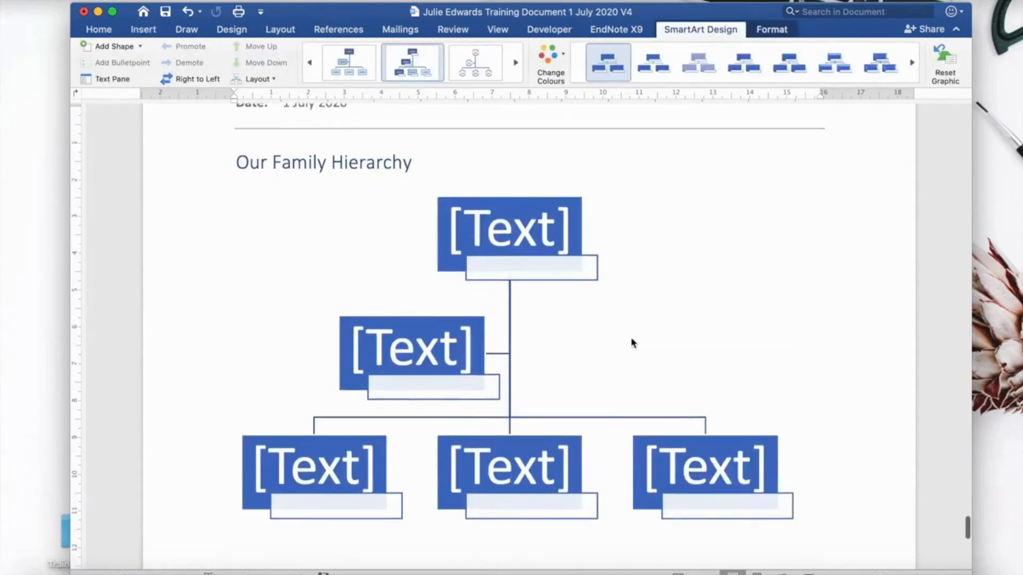
{"action": "scroll", "coordinate": [632, 341], "scroll_direction": "up", "scroll_amount": 1}
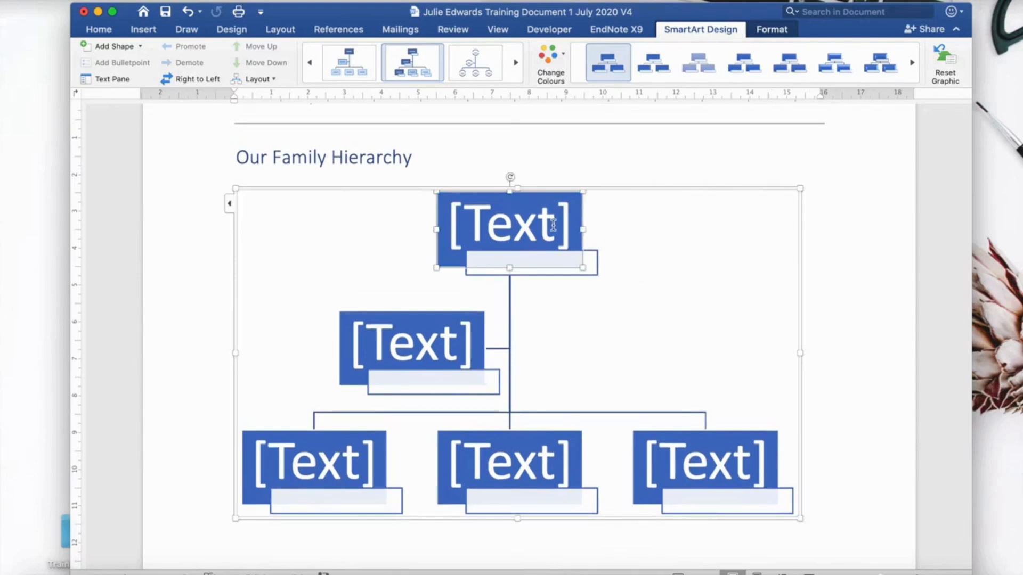
Open the organisation chart's text pane, look over the placeholder shapes, and close the pane.
{"action": "left_click", "coordinate": [229, 204]}
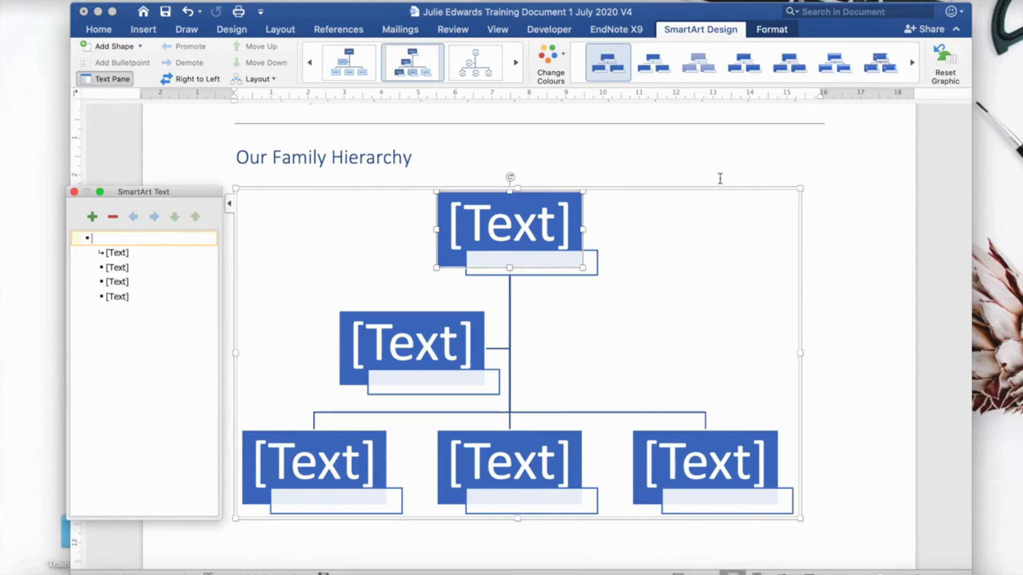
{"action": "scroll", "coordinate": [722, 290], "scroll_direction": "down", "scroll_amount": 4}
{"action": "left_click", "coordinate": [562, 219]}
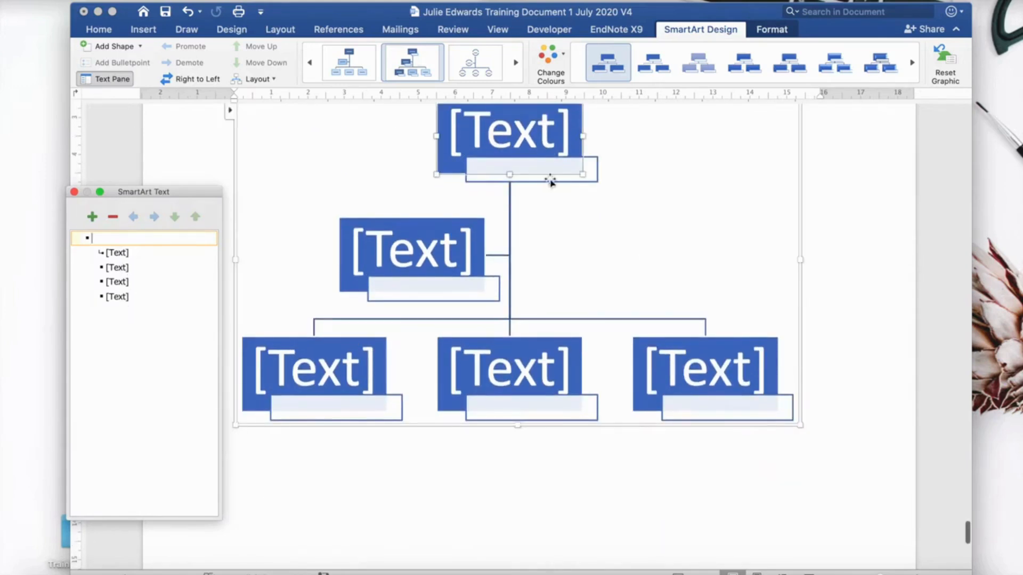
{"action": "scroll", "coordinate": [621, 285], "scroll_direction": "up", "scroll_amount": 5}
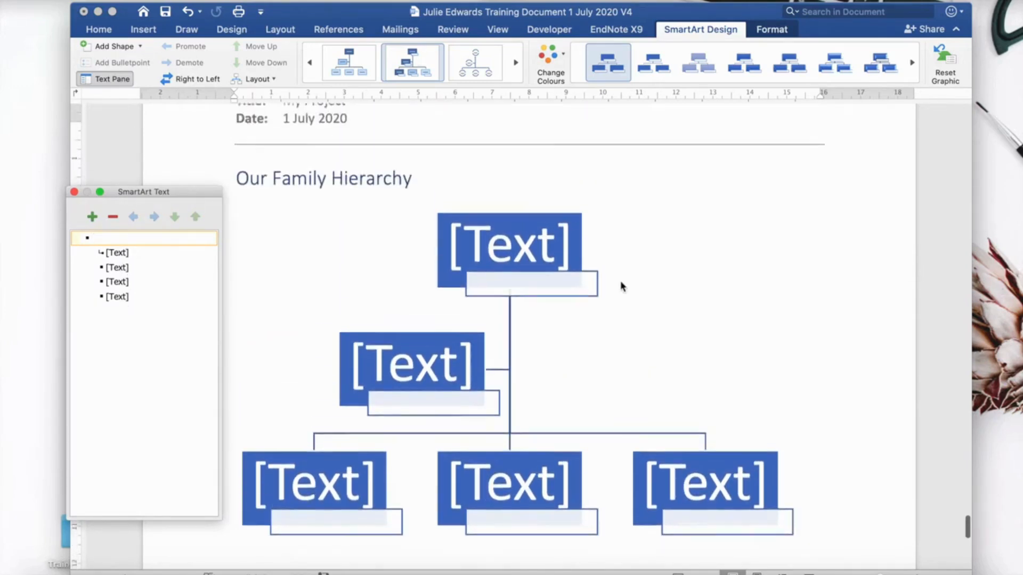
{"action": "left_click", "coordinate": [620, 285]}
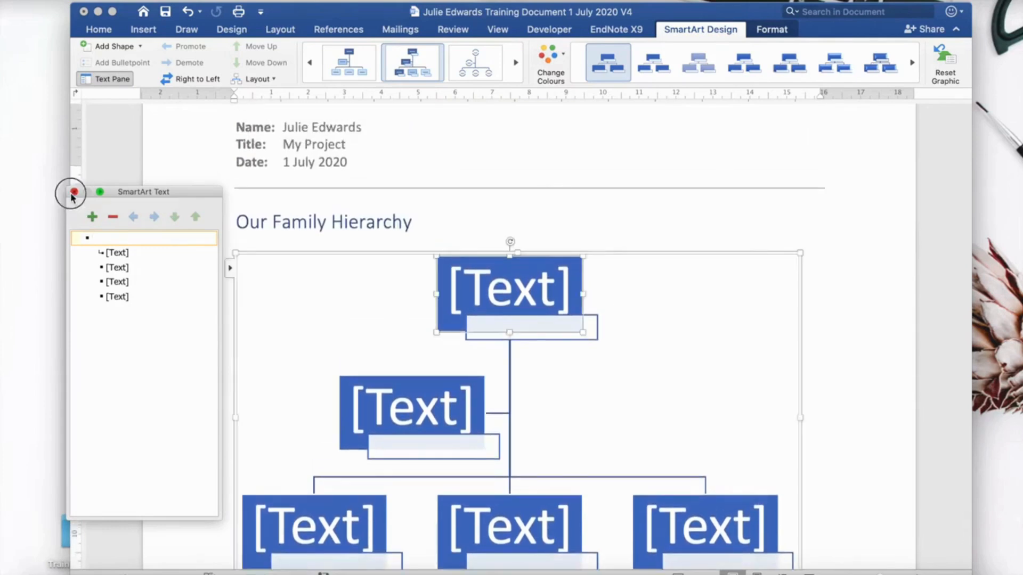
{"action": "left_click", "coordinate": [74, 192]}
Delete the whole SmartArt organisation chart from under the heading.
{"action": "left_click", "coordinate": [277, 274]}
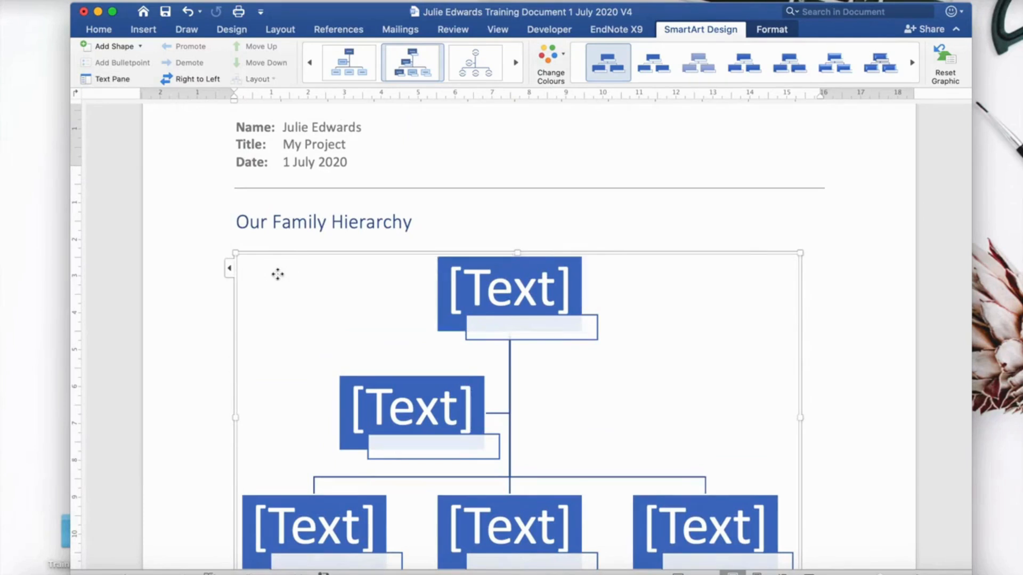
{"action": "left_click", "coordinate": [265, 252]}
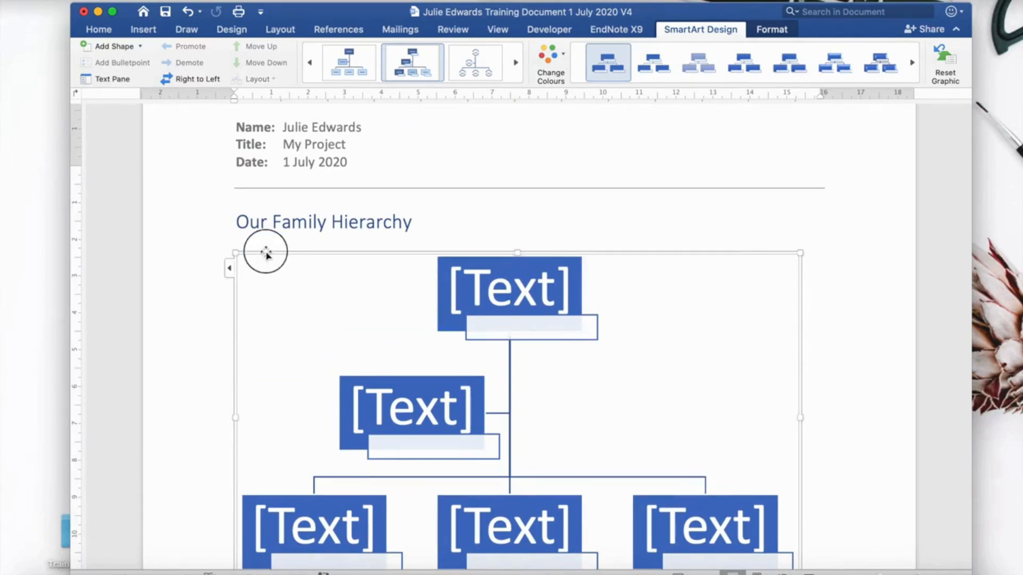
{"action": "key", "text": "Delete"}
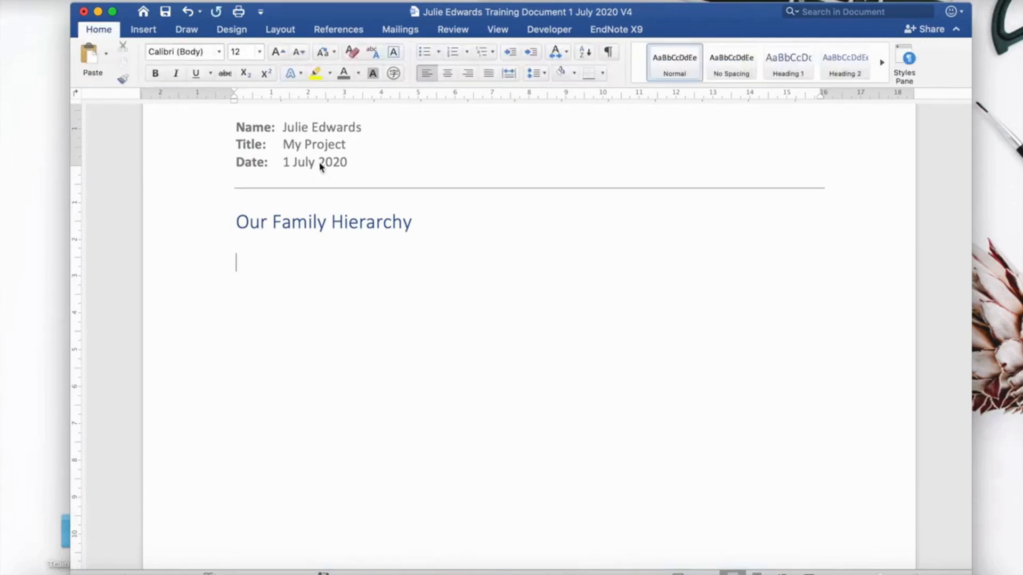
Insert a Picture SmartArt hierarchy with circular picture placeholders and text labels under the "Our Family Hierarchy" heading.
{"action": "left_click", "coordinate": [142, 30]}
{"action": "left_click", "coordinate": [362, 48]}
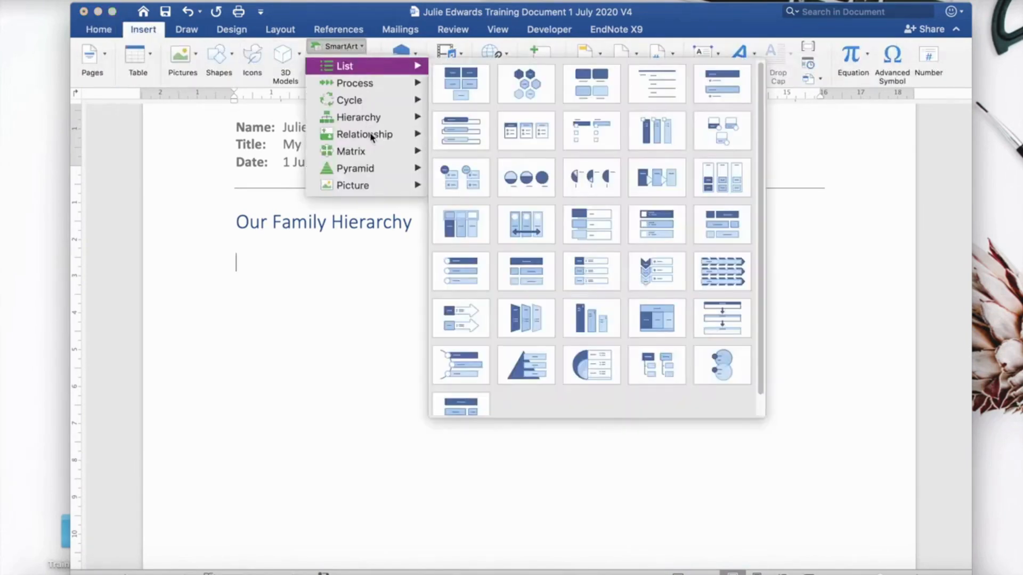
{"action": "mouse_move", "coordinate": [372, 137]}
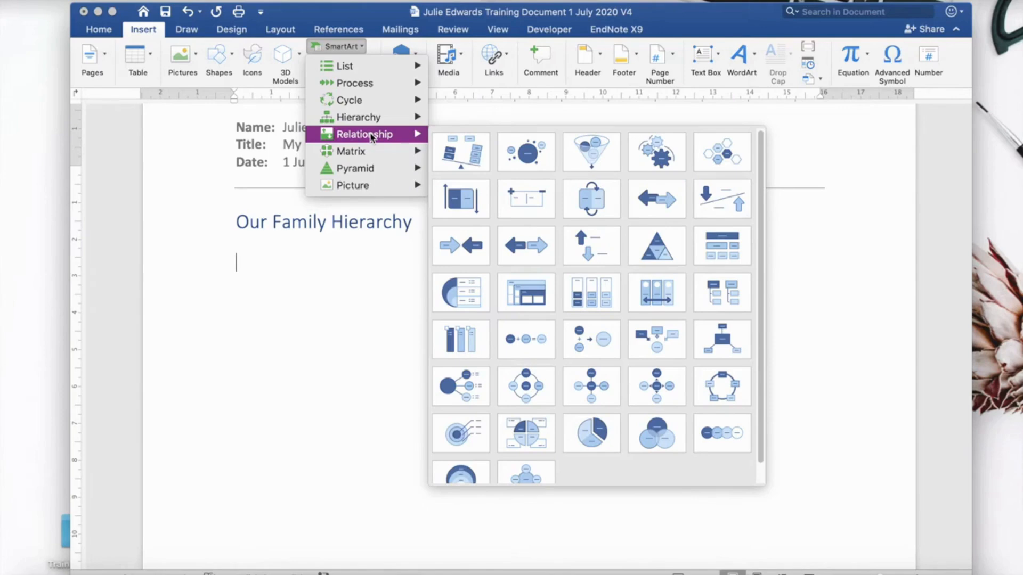
{"action": "mouse_move", "coordinate": [378, 187]}
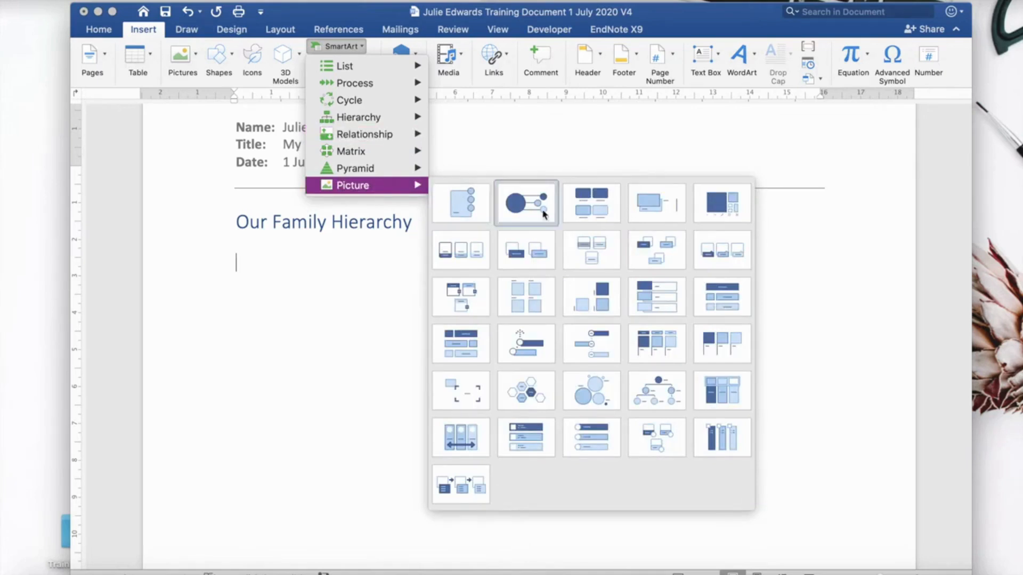
{"action": "left_click", "coordinate": [653, 391]}
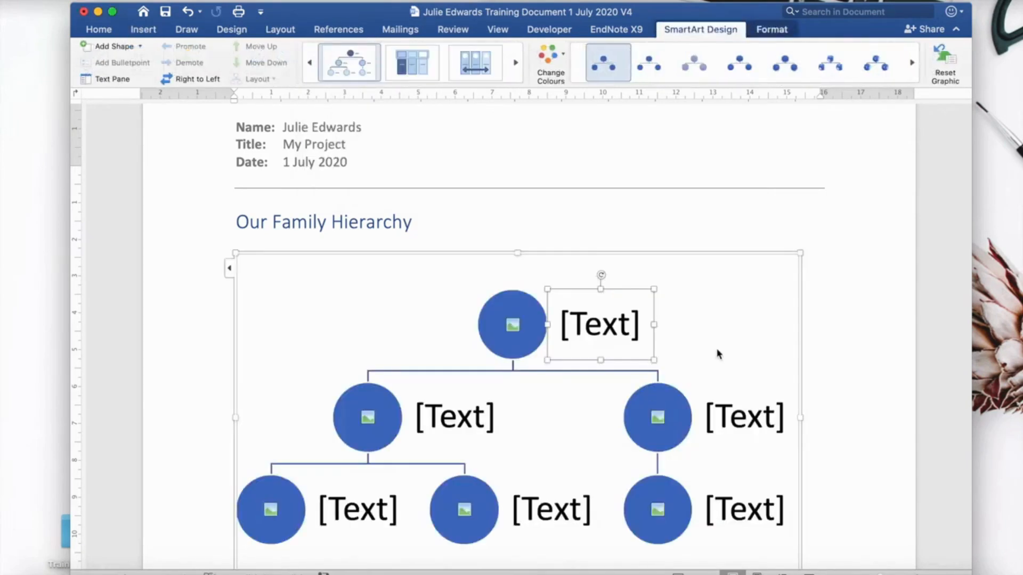
{"action": "scroll", "coordinate": [718, 351], "scroll_direction": "down", "scroll_amount": 2}
Open the SmartArt text pane and label the top-level shape "Tabby Cat".
{"action": "left_click", "coordinate": [599, 291]}
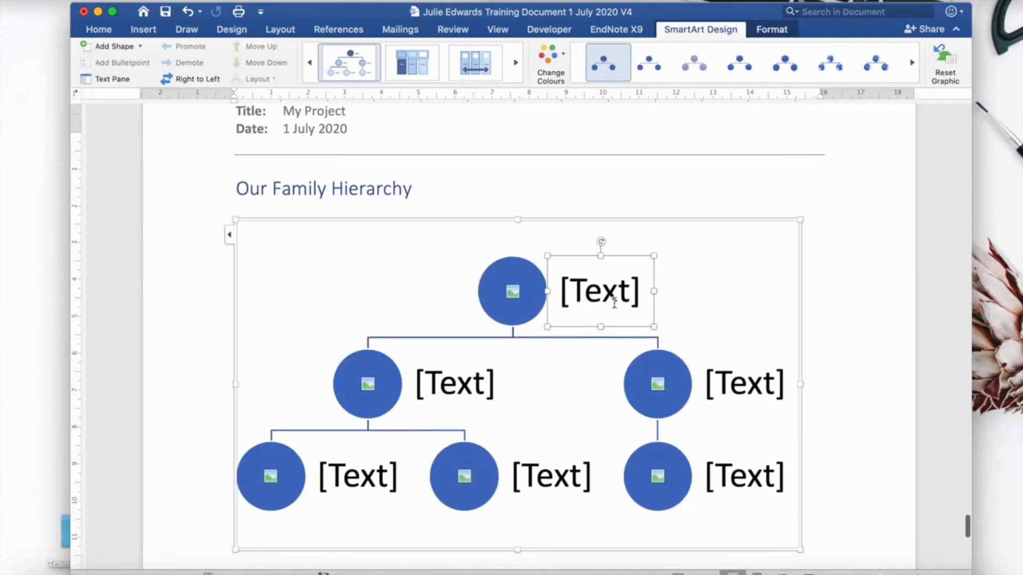
{"action": "left_click", "coordinate": [231, 238]}
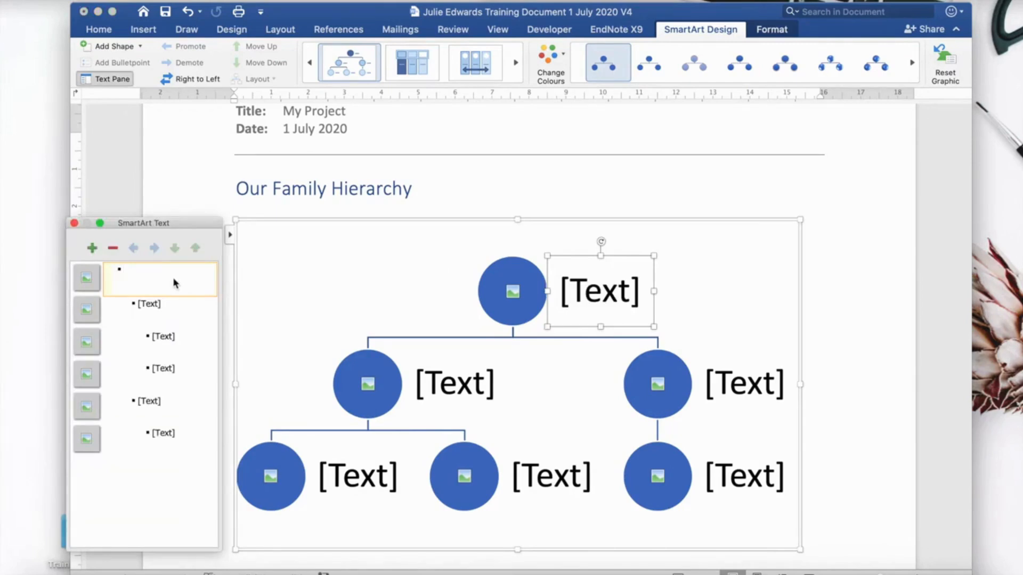
{"action": "type", "text": "Tabby "}
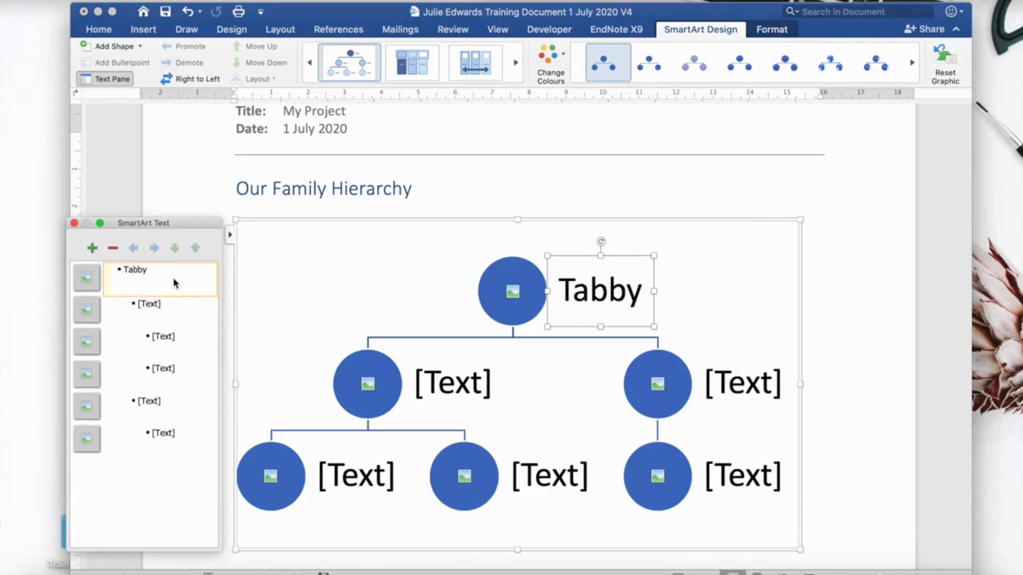
{"action": "type", "text": "Cut"}
{"action": "key", "text": "BackSpace"}
{"action": "key", "text": "BackSpace"}
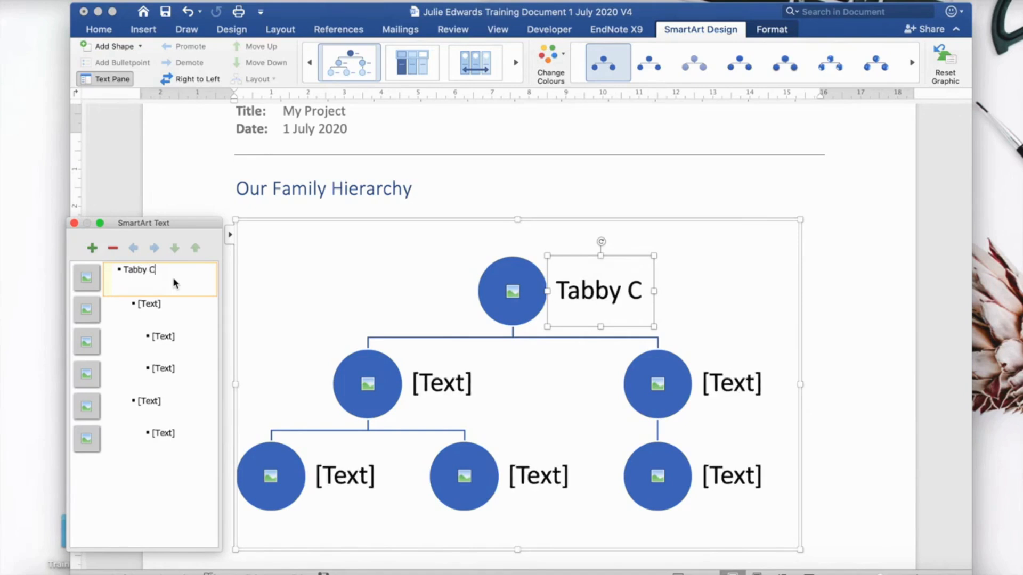
{"action": "type", "text": "at"}
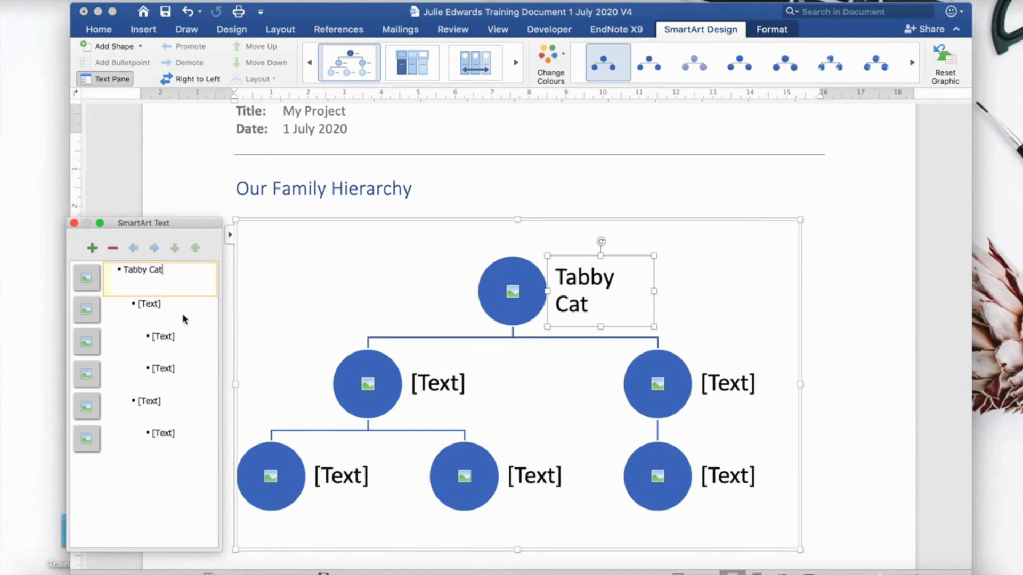
Label the first second-level shape of the hierarchy "German Shepherd".
{"action": "left_click", "coordinate": [157, 309]}
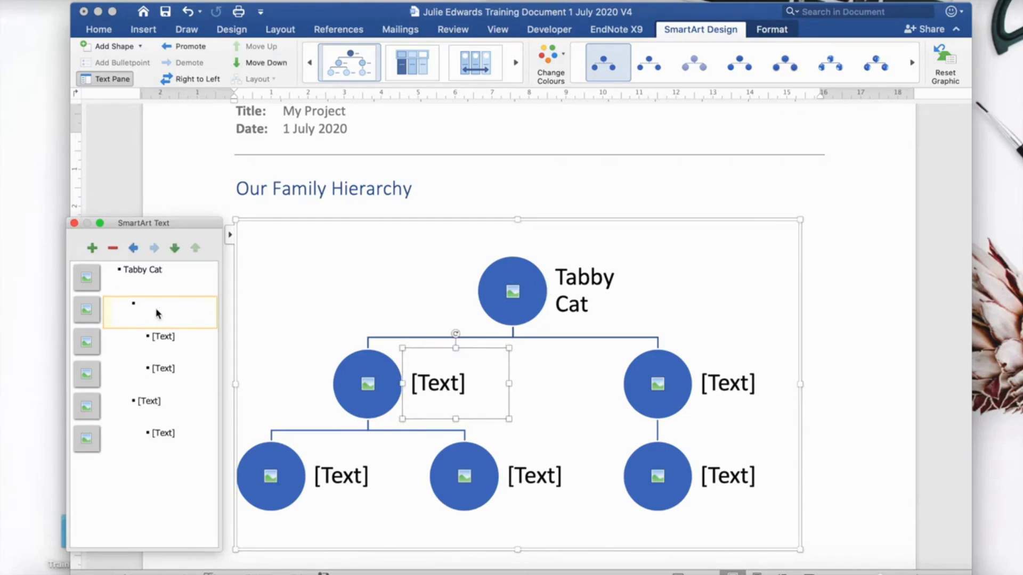
{"action": "type", "text": "S"}
{"action": "key", "text": "BackSpace"}
{"action": "type", "text": "G"}
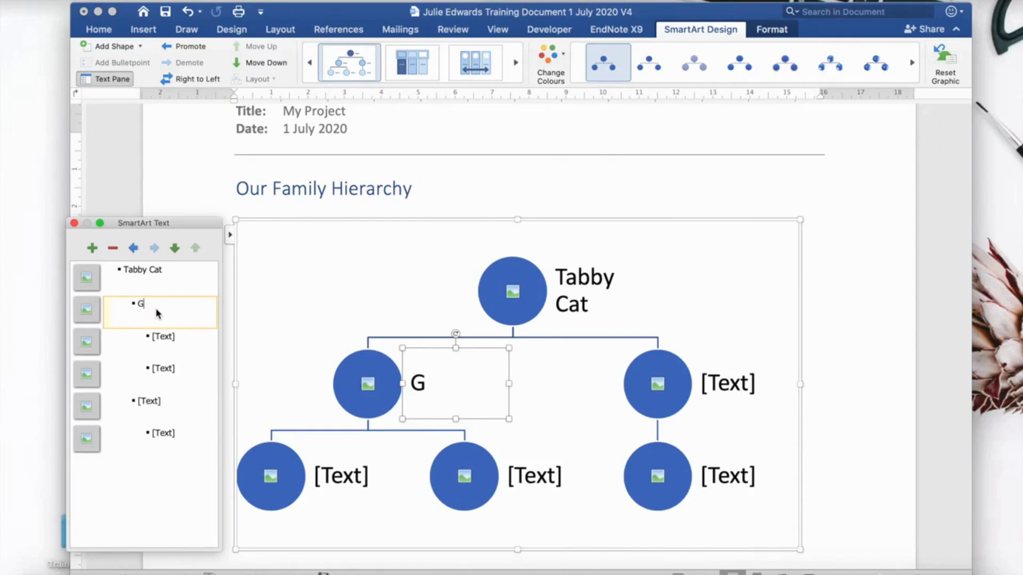
{"action": "type", "text": "erman"}
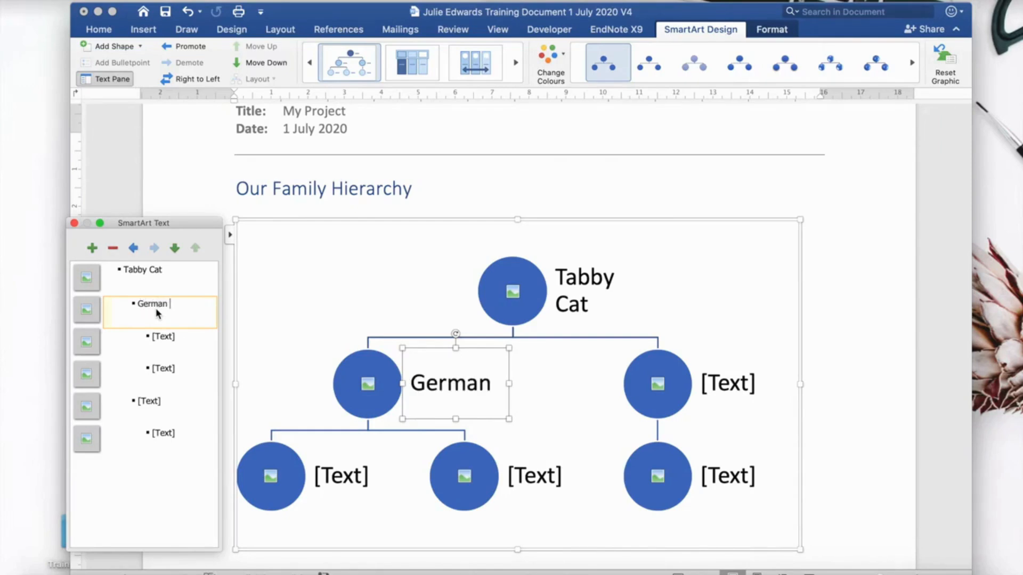
{"action": "type", "text": " Shepherd"}
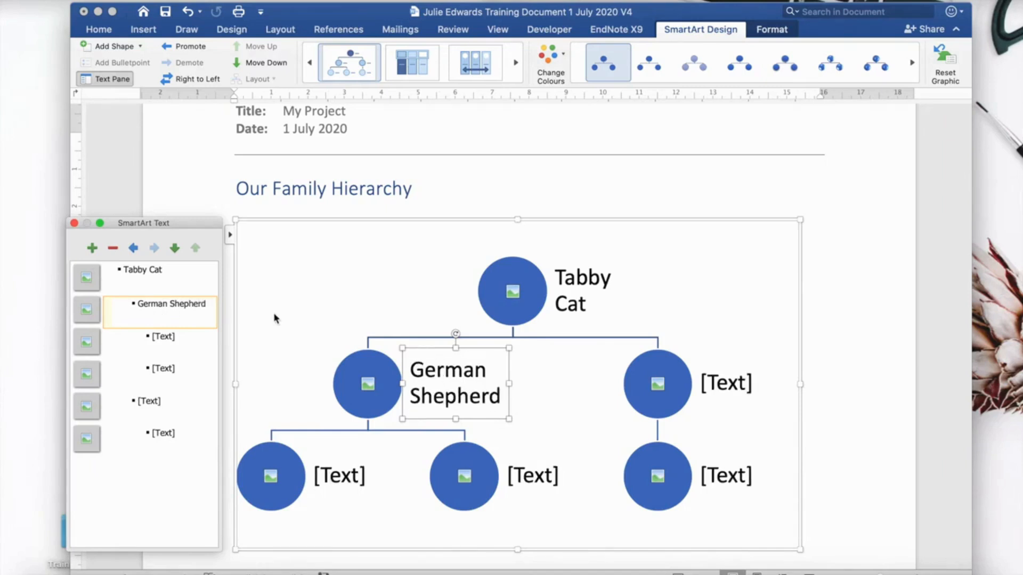
Label the second shape on the second level of the hierarchy "Labrador".
{"action": "left_click", "coordinate": [713, 381]}
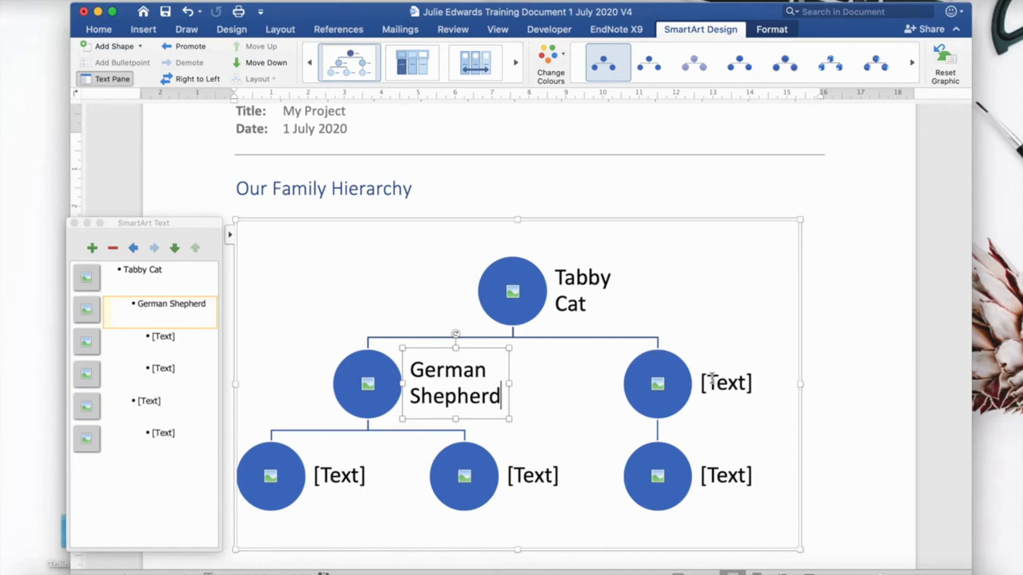
{"action": "left_click", "coordinate": [713, 382]}
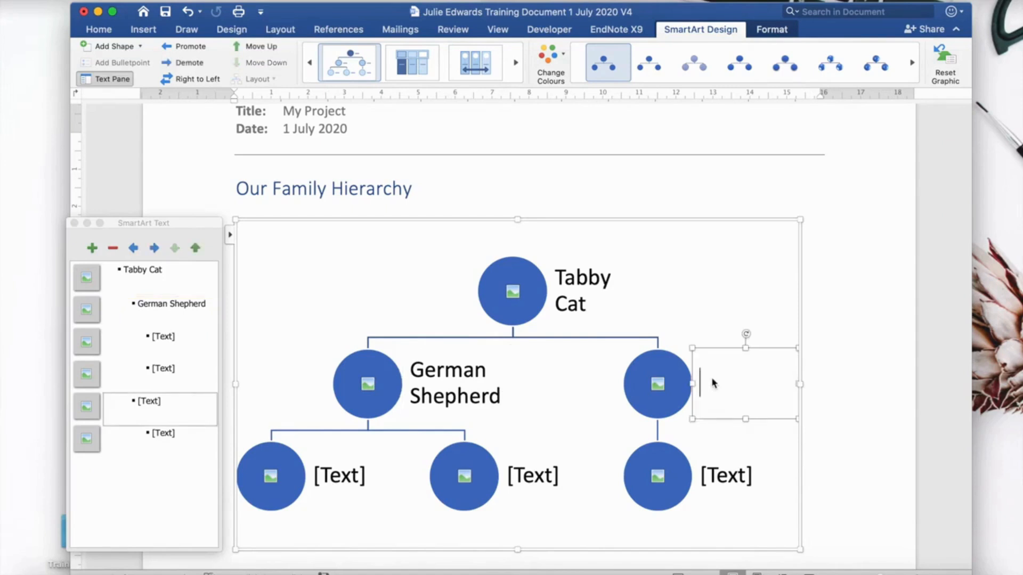
{"action": "type", "text": "Labra"}
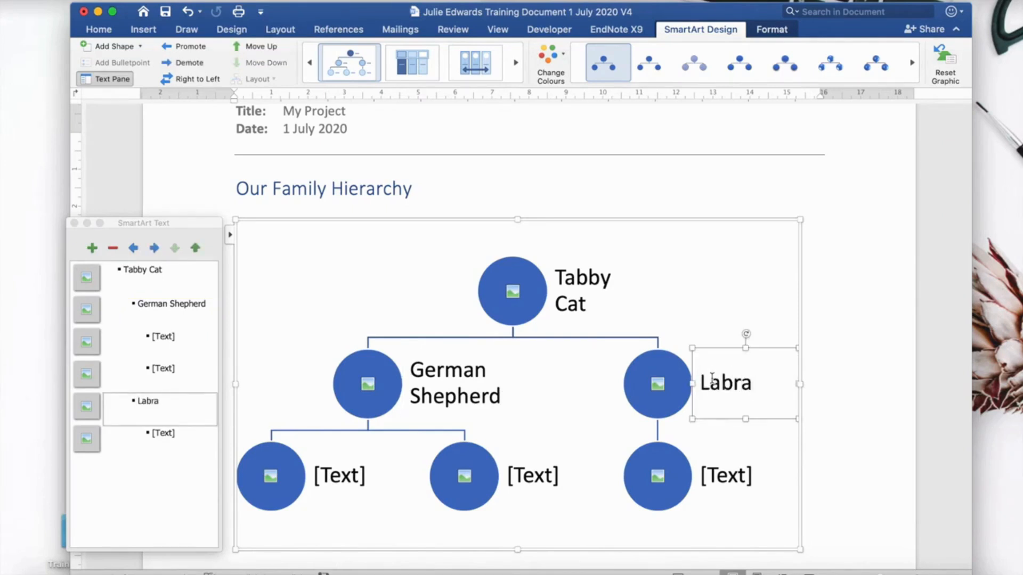
{"action": "type", "text": "dor"}
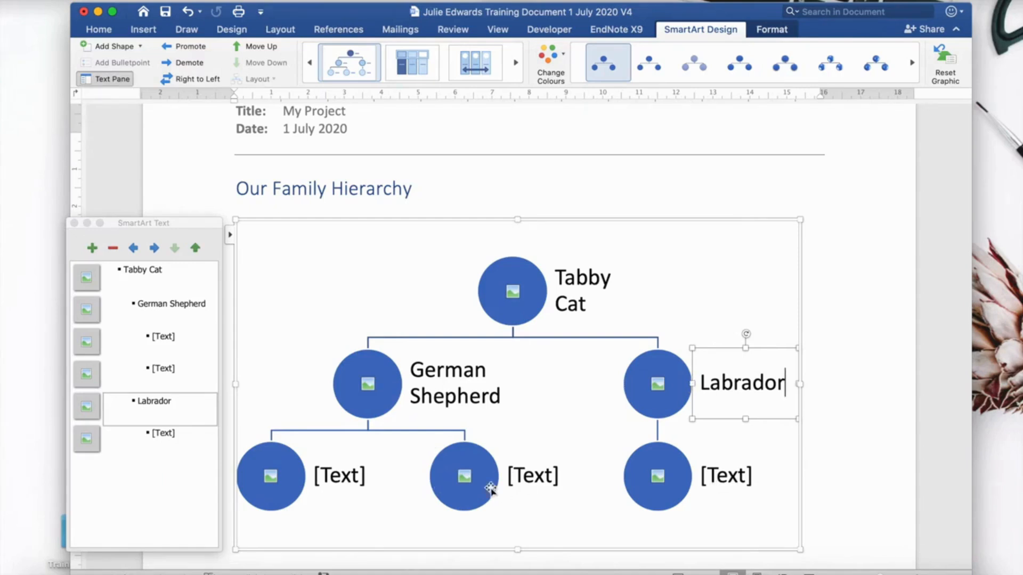
Remove all three unlabelled third-level shapes beneath German Shepherd and Labrador from the hierarchy.
{"action": "left_click", "coordinate": [157, 344]}
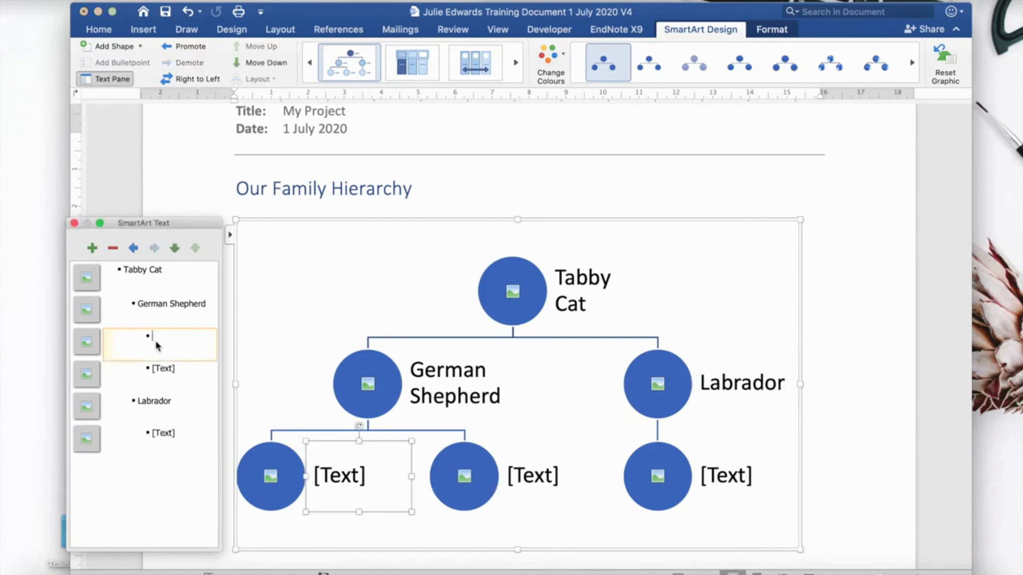
{"action": "left_click", "coordinate": [111, 248]}
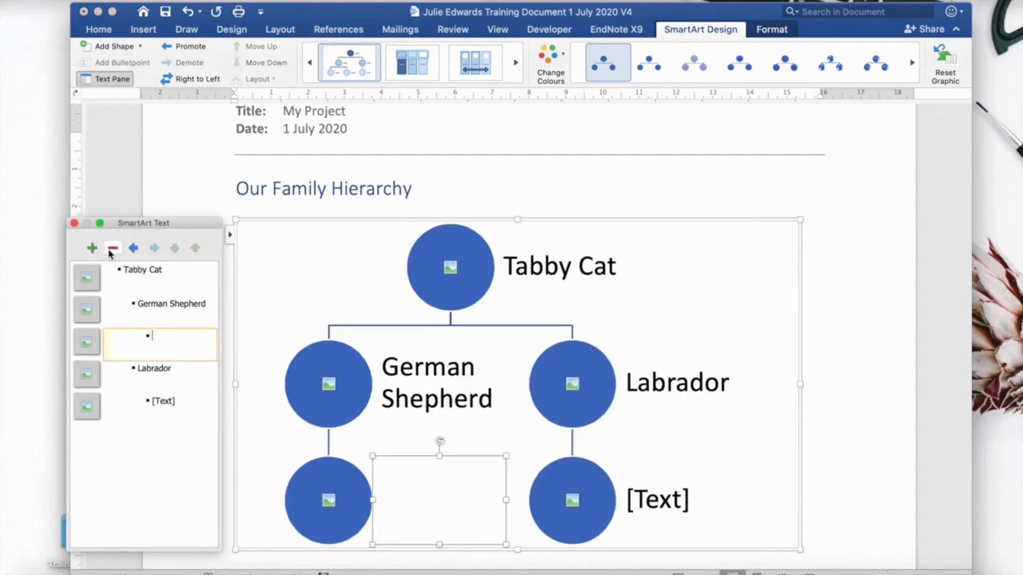
{"action": "left_click", "coordinate": [163, 408]}
{"action": "left_click", "coordinate": [113, 250]}
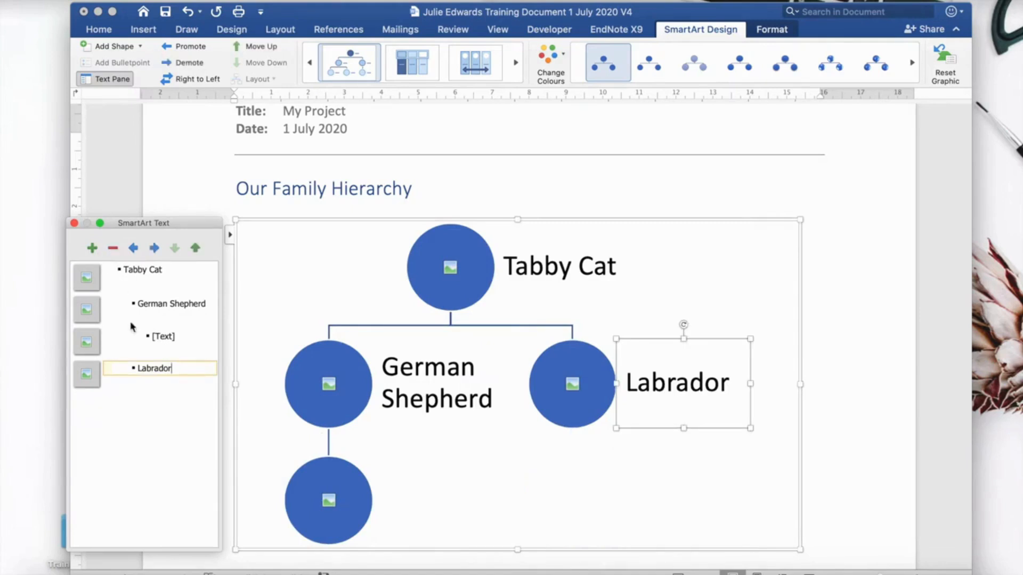
{"action": "left_click", "coordinate": [170, 345]}
{"action": "left_click", "coordinate": [117, 249]}
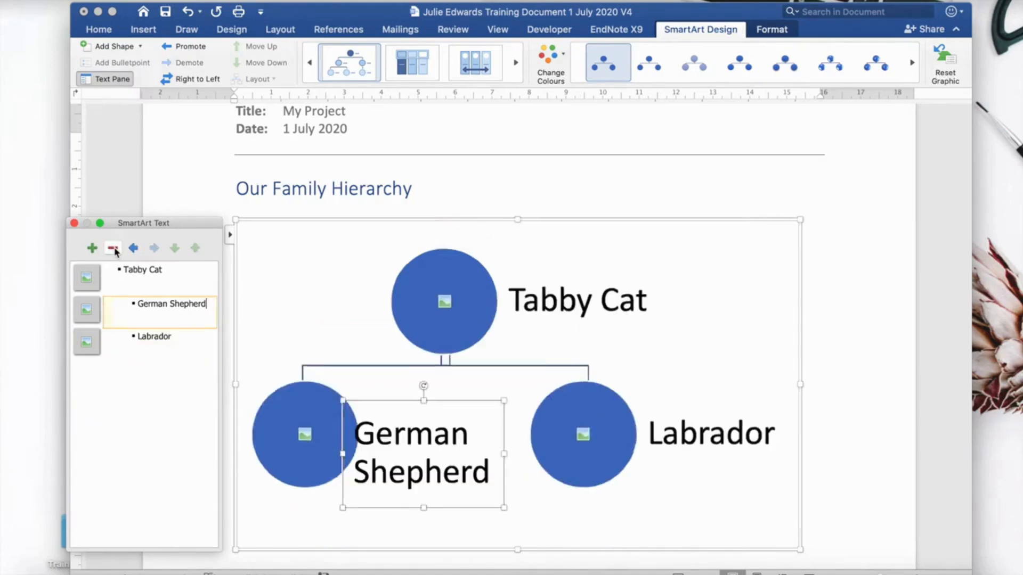
Add a third second-level shape after Labrador and label it "Poodle".
{"action": "left_click", "coordinate": [134, 271]}
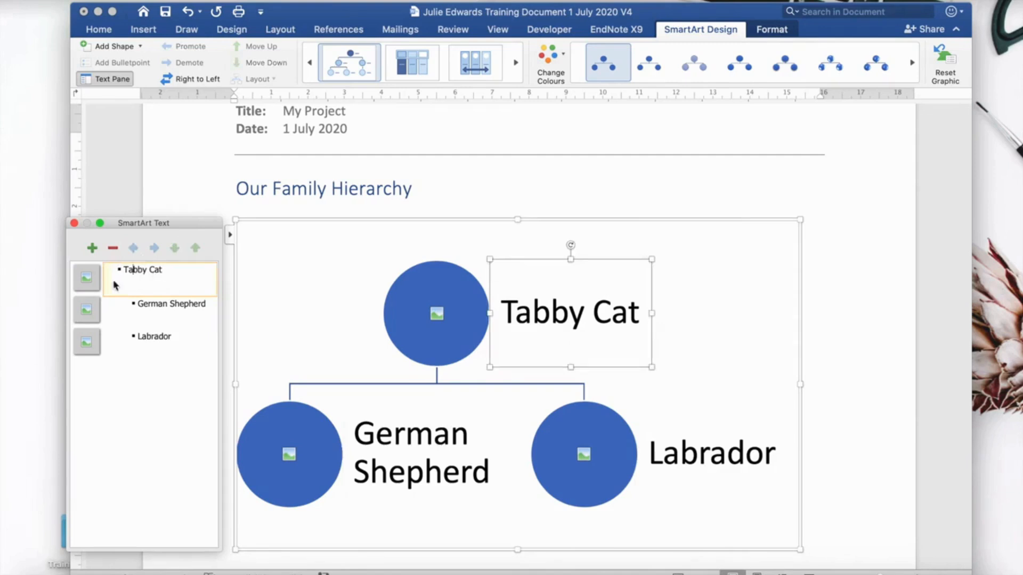
{"action": "left_click", "coordinate": [92, 249]}
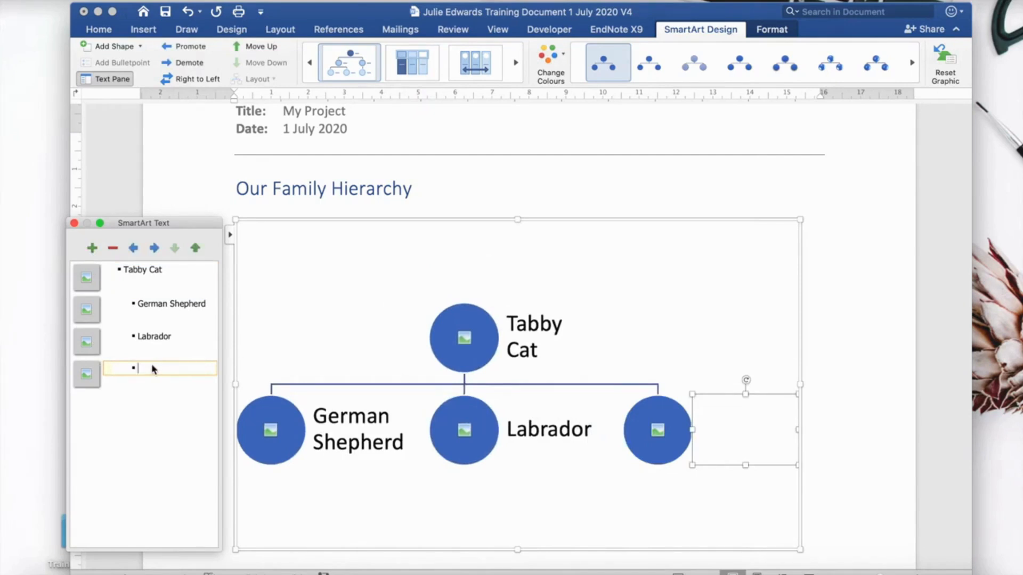
{"action": "type", "text": "Poo"}
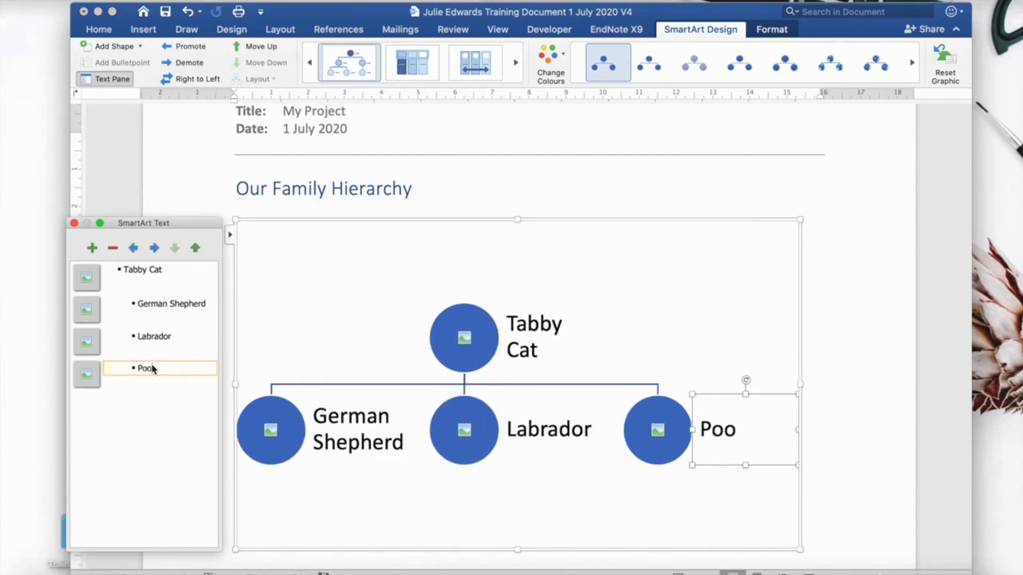
{"action": "type", "text": "dle"}
{"action": "left_click", "coordinate": [405, 527]}
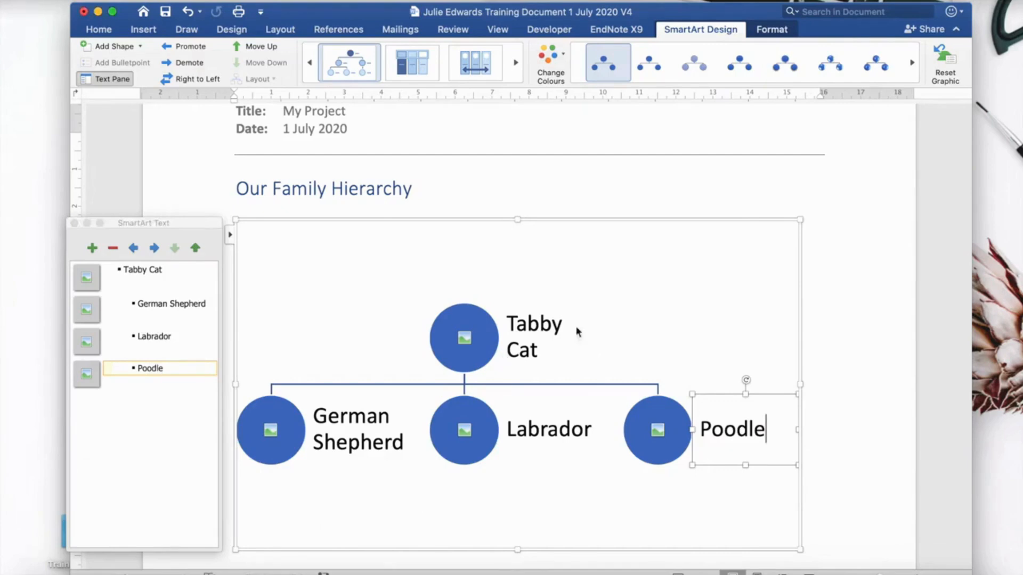
{"action": "left_click", "coordinate": [627, 306]}
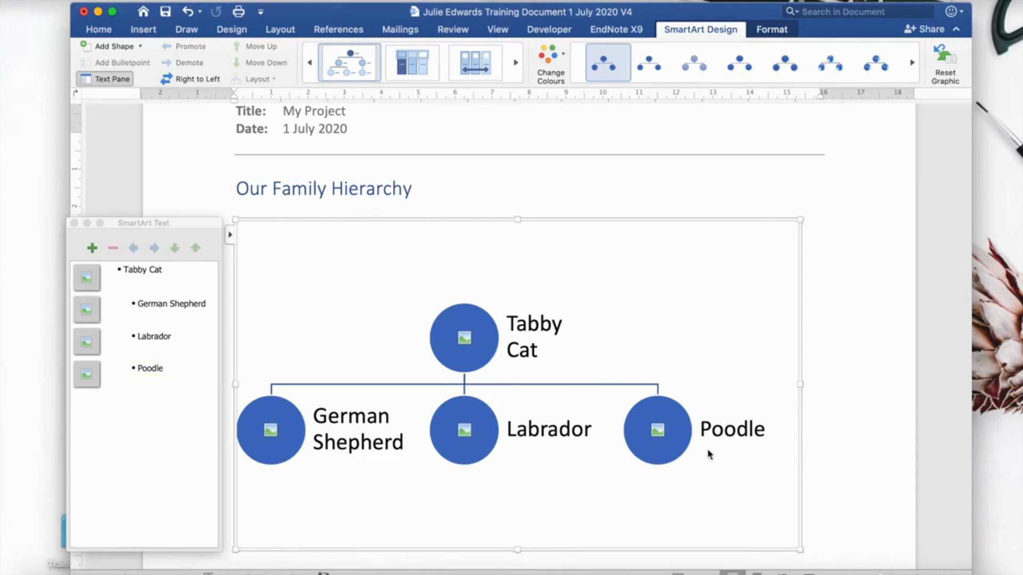
Insert the image Tabby Cats.png from the Training Images folder into the Tabby Cat picture placeholder.
{"action": "left_click", "coordinate": [464, 339]}
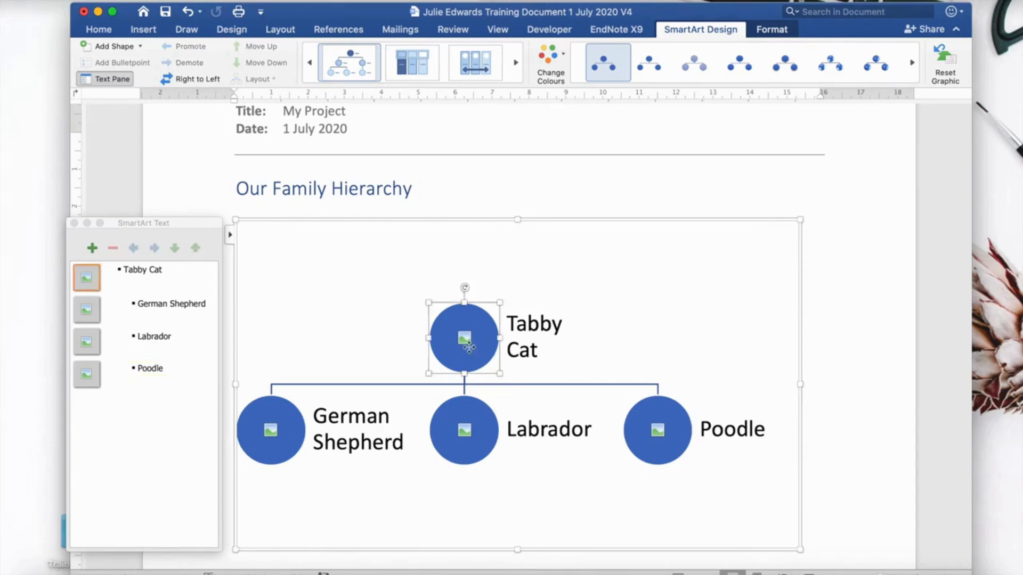
{"action": "left_click", "coordinate": [466, 338]}
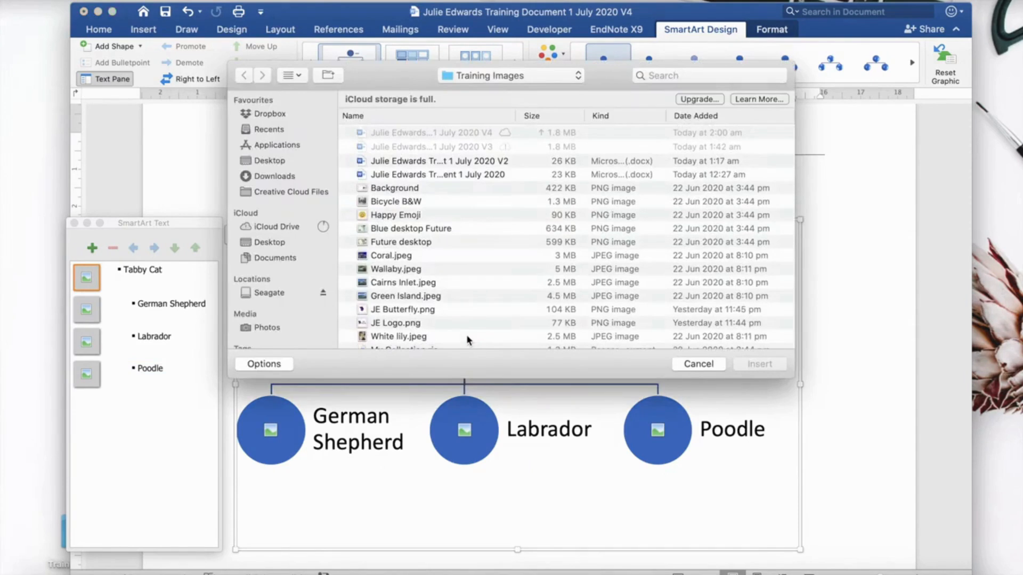
{"action": "scroll", "coordinate": [450, 312], "scroll_direction": "down", "scroll_amount": 5}
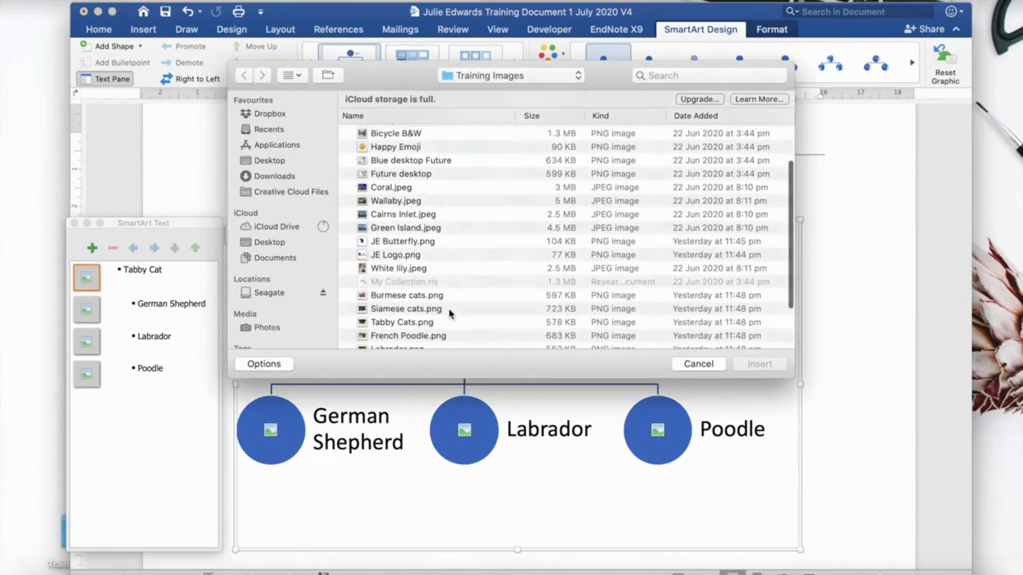
{"action": "left_click", "coordinate": [396, 248]}
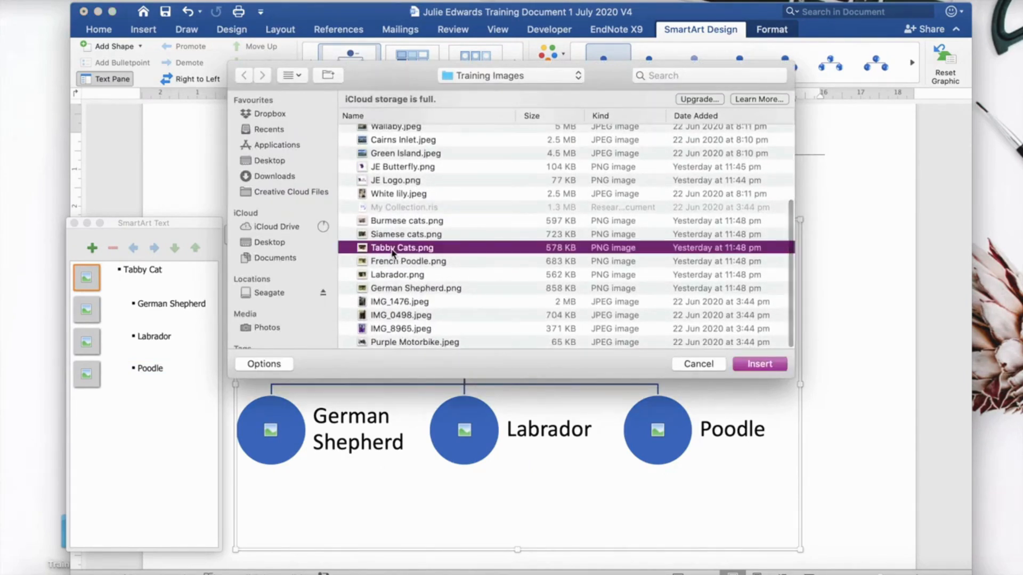
{"action": "left_click", "coordinate": [763, 365]}
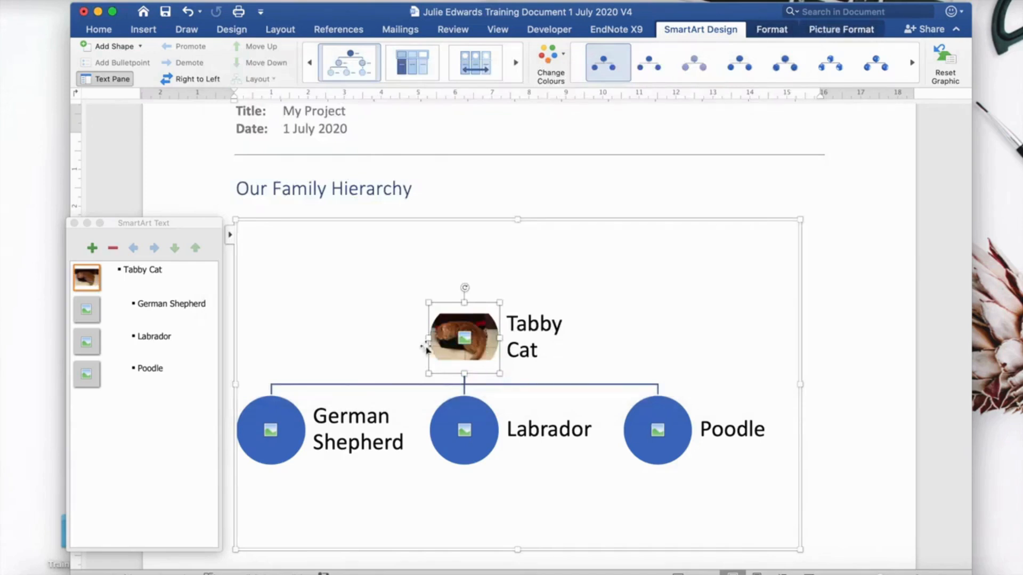
Fill the German Shepherd picture placeholder with German Shepherd.png from the Training Images folder.
{"action": "left_click", "coordinate": [87, 310]}
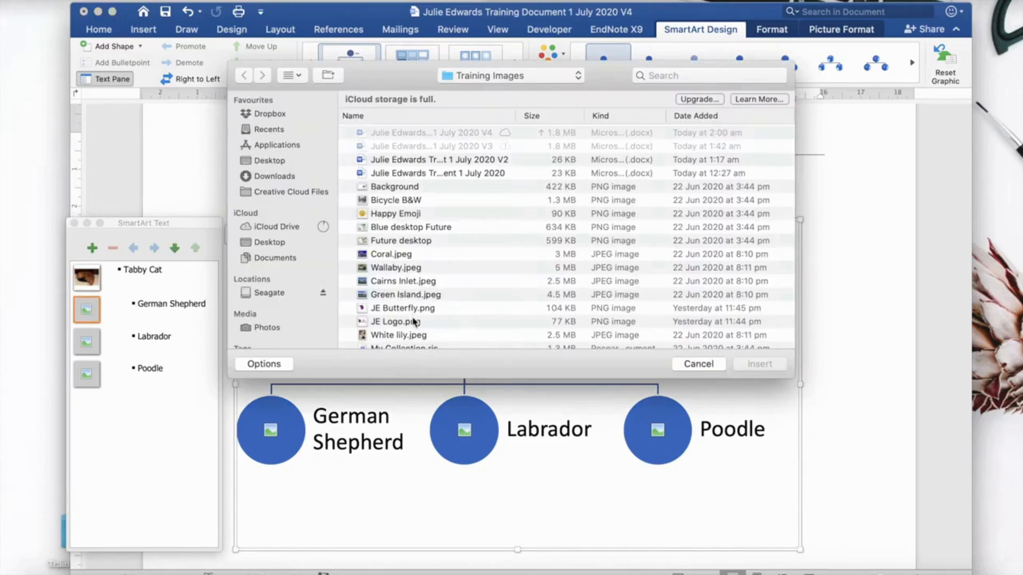
{"action": "scroll", "coordinate": [414, 322], "scroll_direction": "down", "scroll_amount": 5}
{"action": "scroll", "coordinate": [415, 321], "scroll_direction": "down", "scroll_amount": 3}
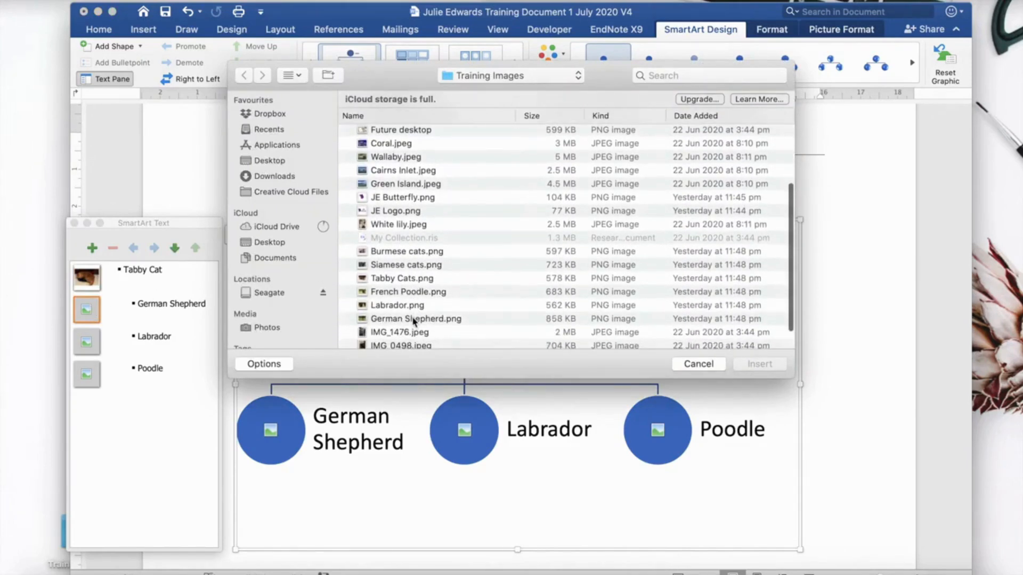
{"action": "left_click", "coordinate": [405, 312]}
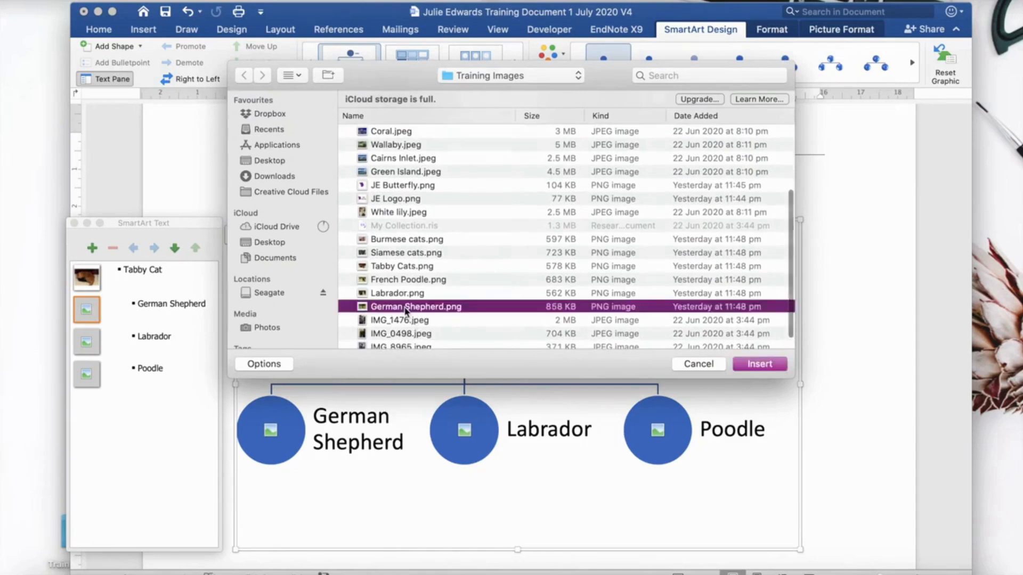
{"action": "left_click", "coordinate": [766, 363]}
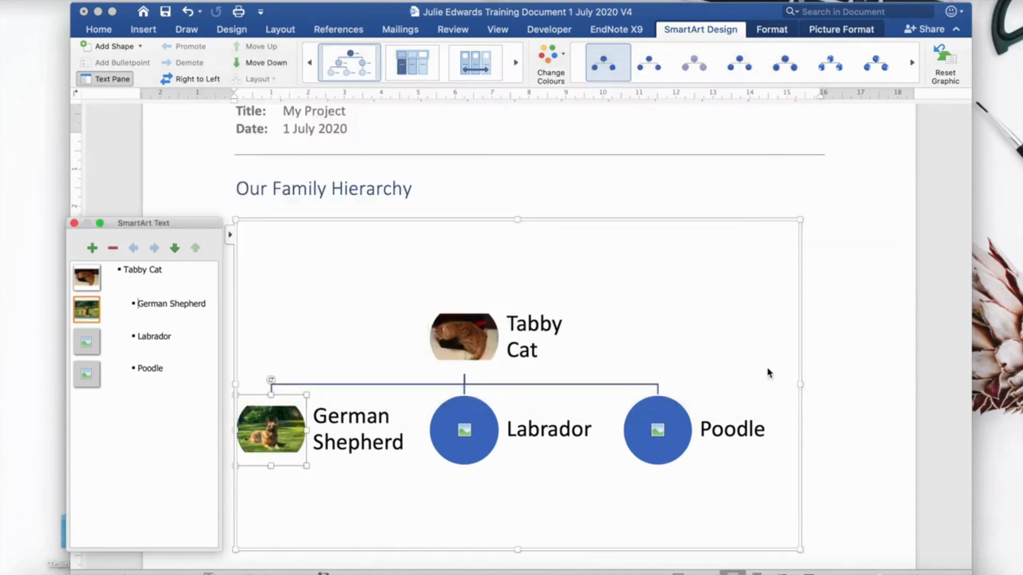
Fill the Labrador picture placeholder with Labrador.png from the Training Images folder.
{"action": "left_click", "coordinate": [85, 344]}
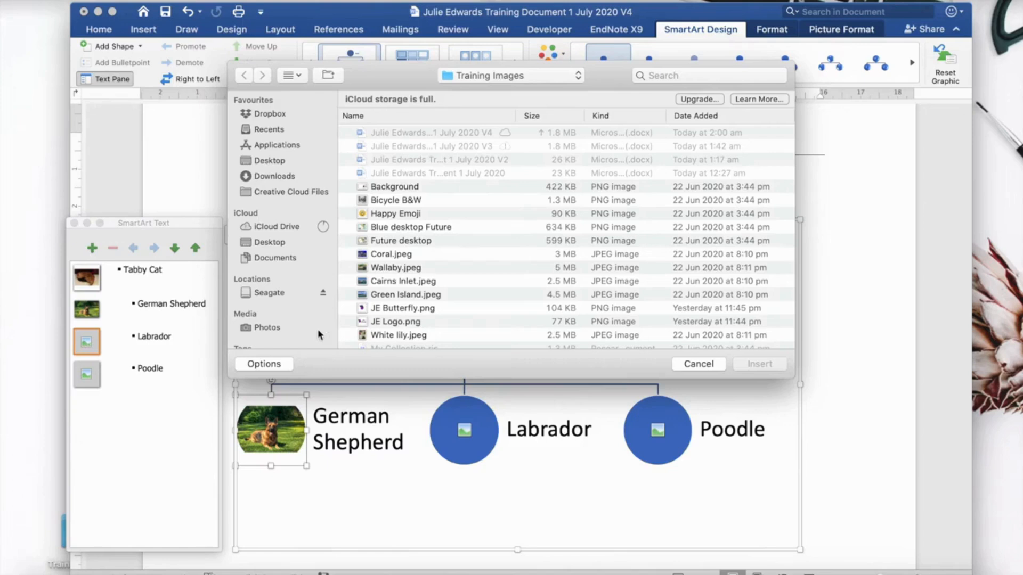
{"action": "scroll", "coordinate": [395, 302], "scroll_direction": "down", "scroll_amount": 6}
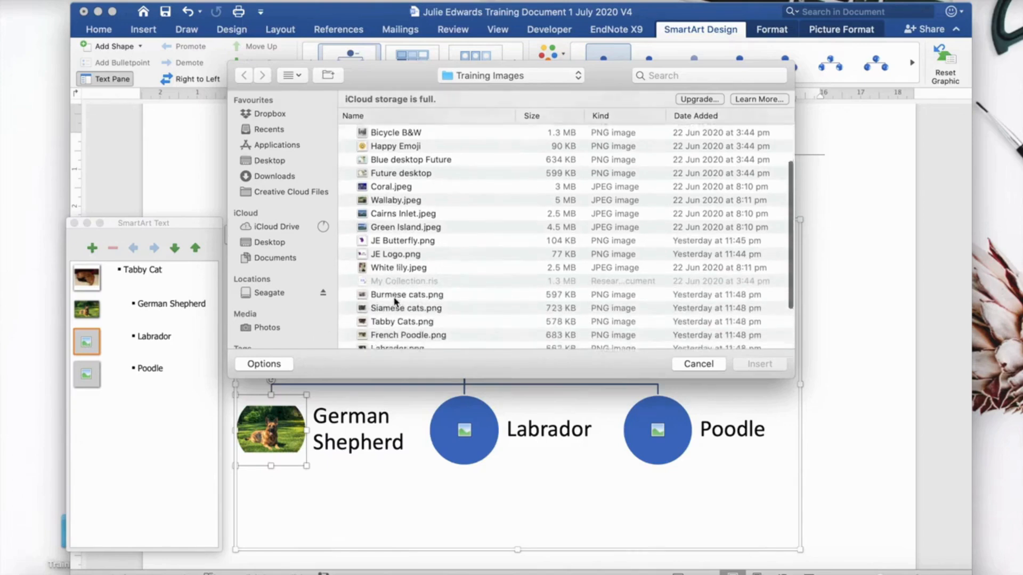
{"action": "left_click", "coordinate": [395, 303]}
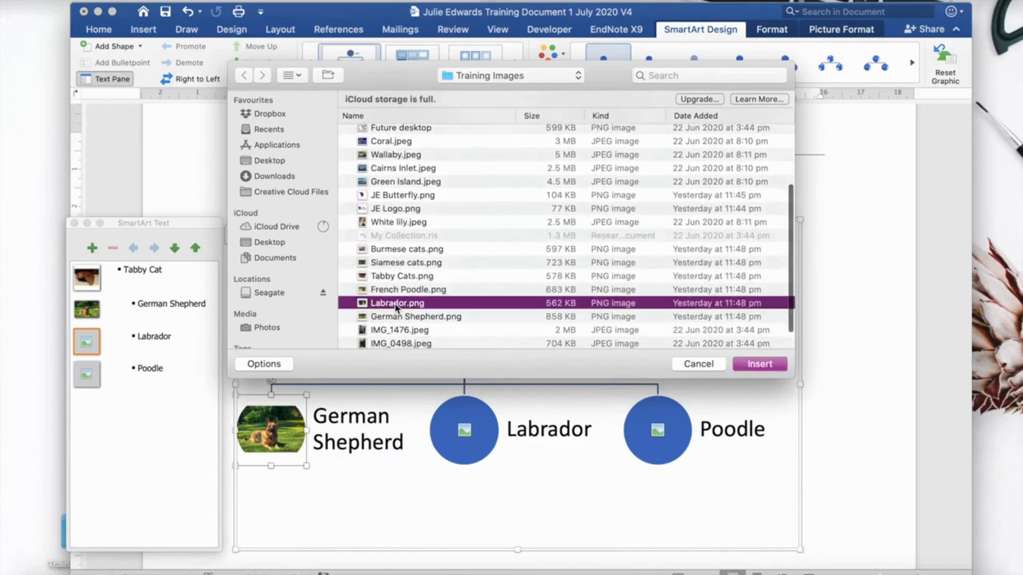
{"action": "left_click", "coordinate": [762, 364]}
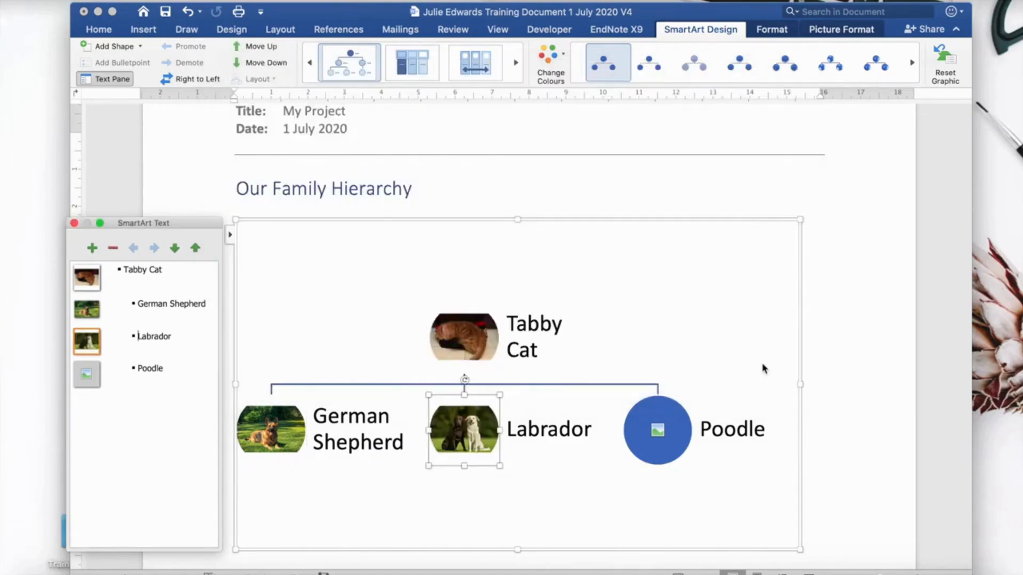
Fill the Poodle picture placeholder with French Poodle.png from the Training Images folder.
{"action": "left_click", "coordinate": [85, 375]}
{"action": "scroll", "coordinate": [447, 312], "scroll_direction": "down", "scroll_amount": 5}
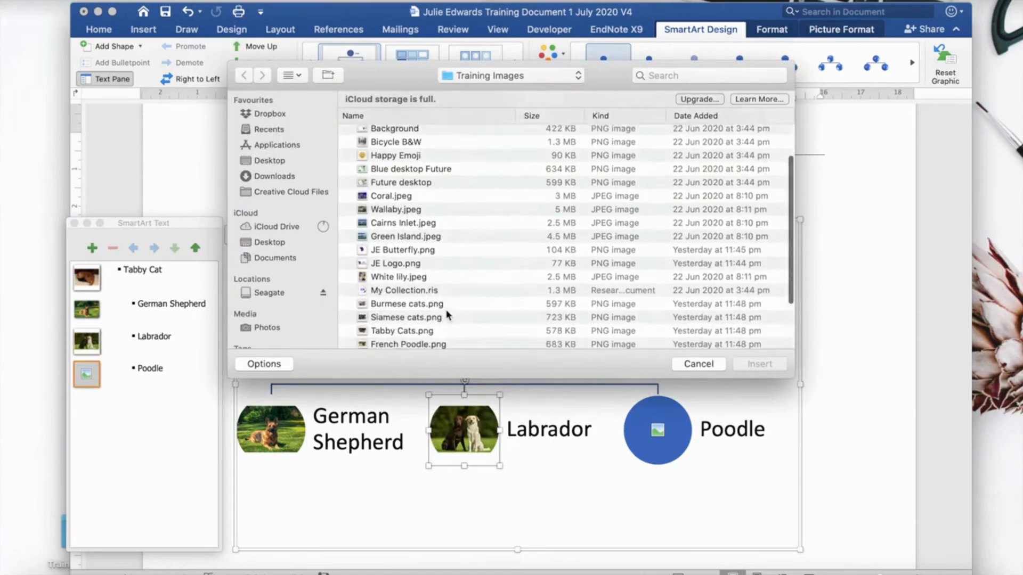
{"action": "left_click", "coordinate": [402, 269]}
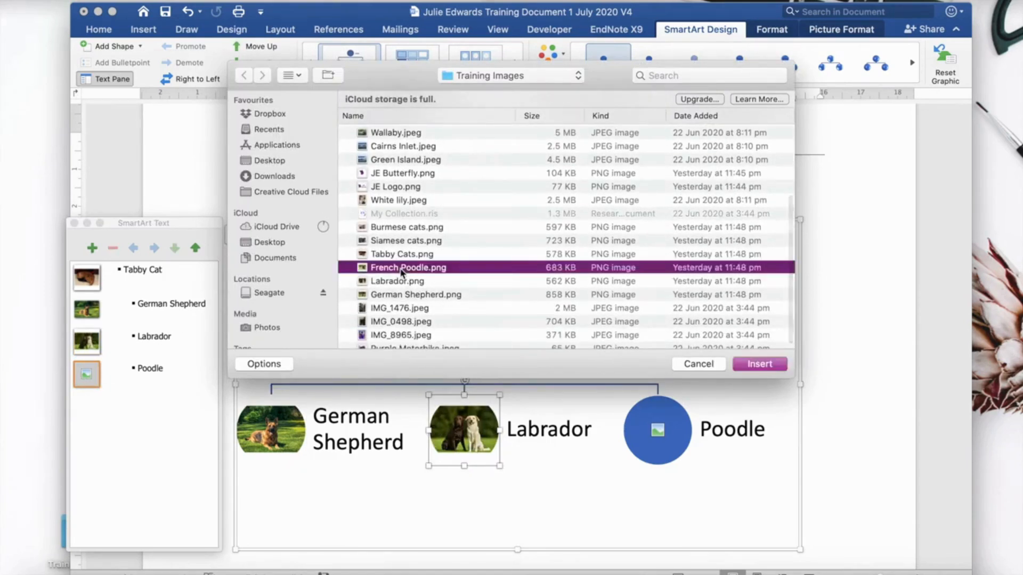
{"action": "left_click", "coordinate": [753, 365]}
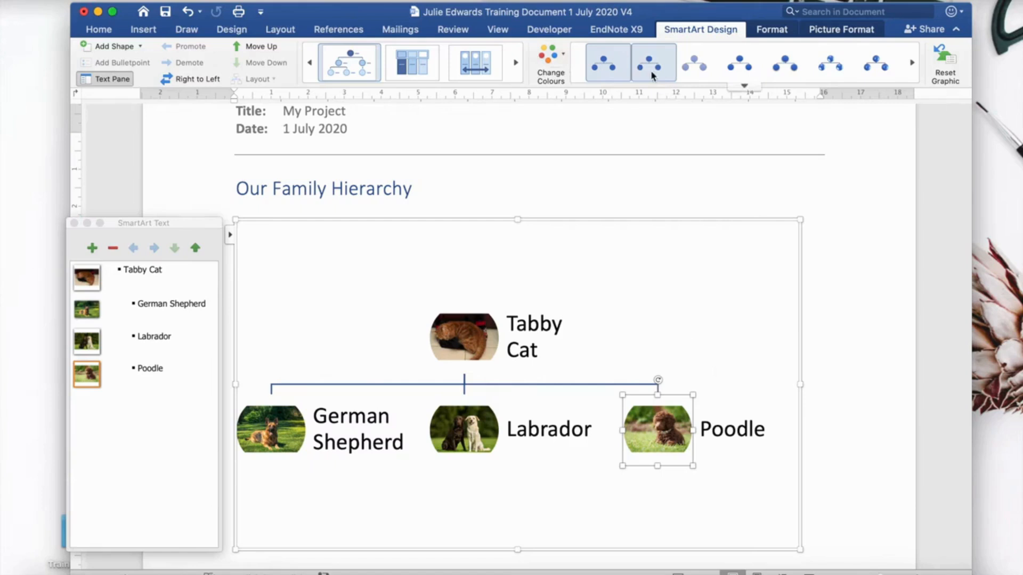
Close the SmartArt text pane, reopen it from the graphic's frame, and close it again.
{"action": "left_click", "coordinate": [74, 222]}
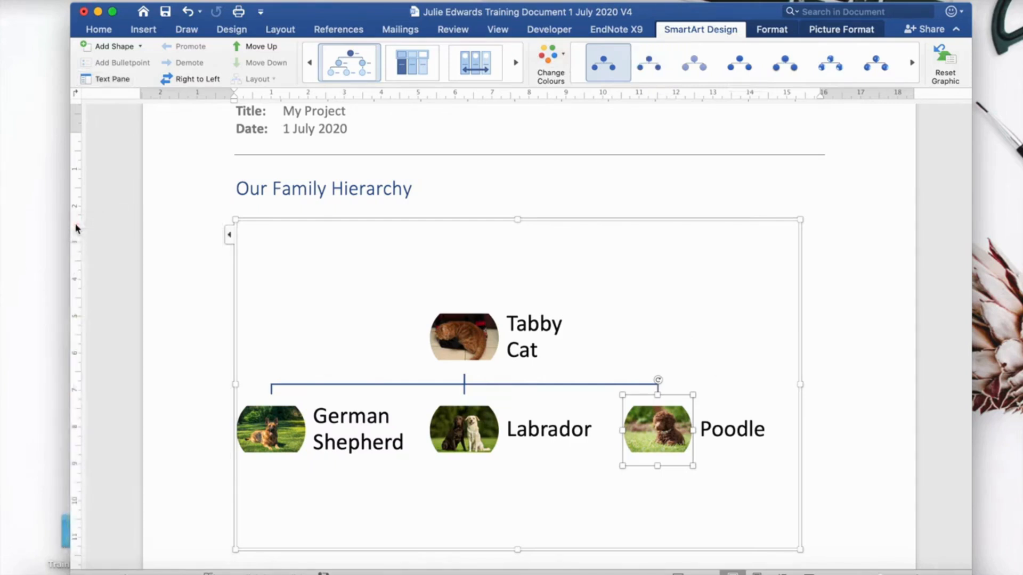
{"action": "left_click", "coordinate": [230, 235]}
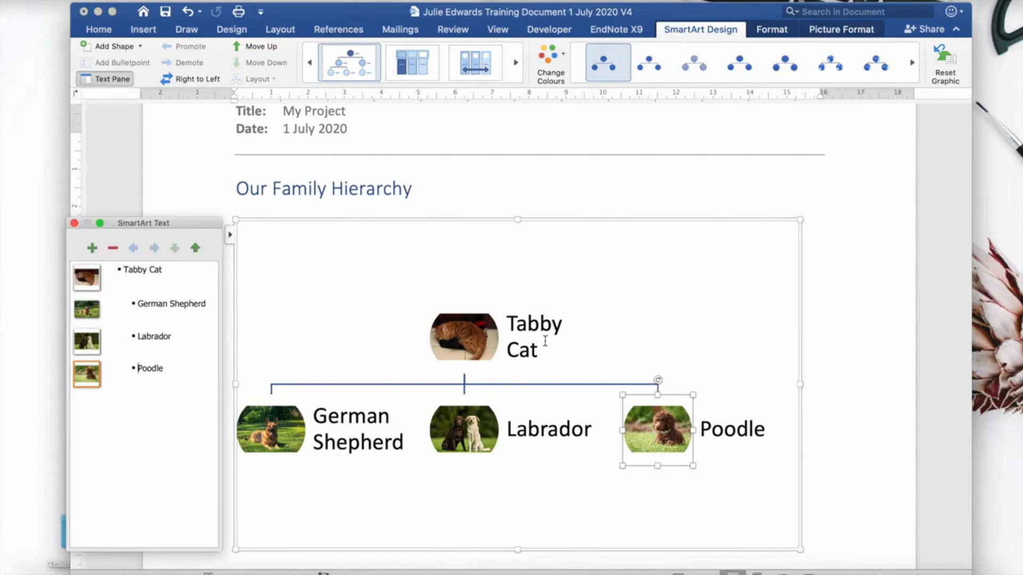
{"action": "left_click", "coordinate": [530, 326]}
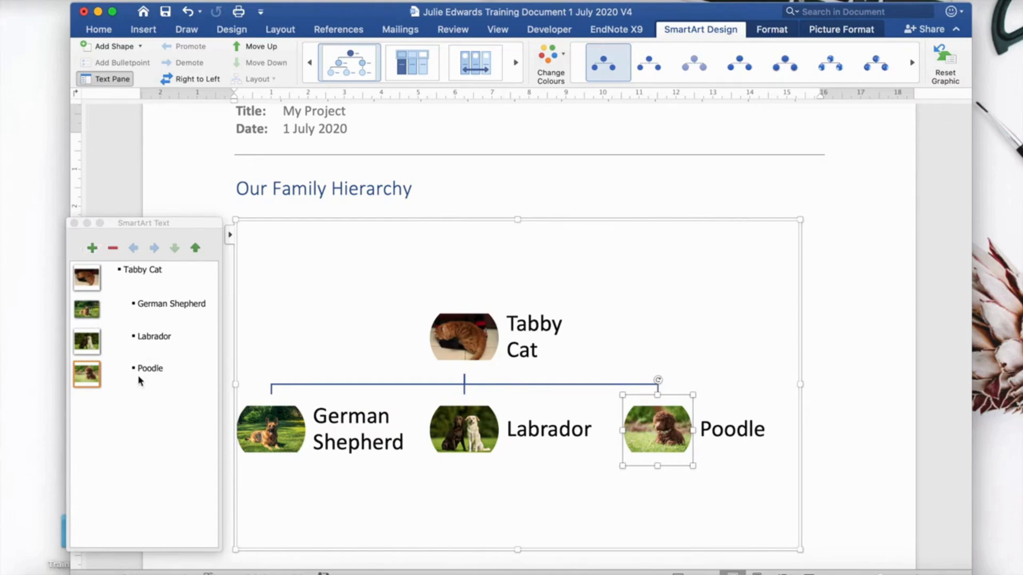
{"action": "left_click", "coordinate": [74, 223]}
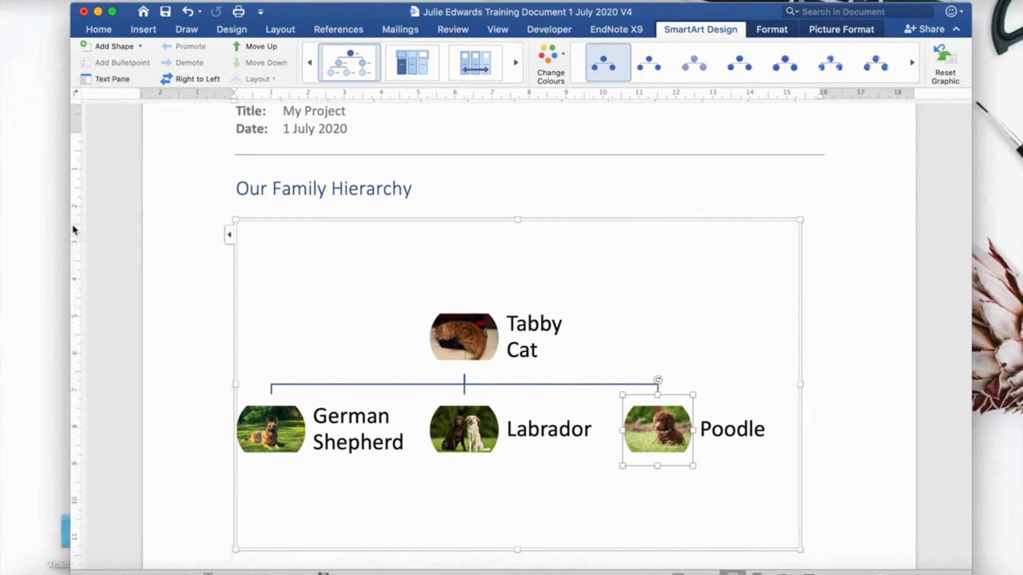
Deselect the SmartArt hierarchy to view it on the page, and reselect the whole graphic.
{"action": "left_click", "coordinate": [496, 201]}
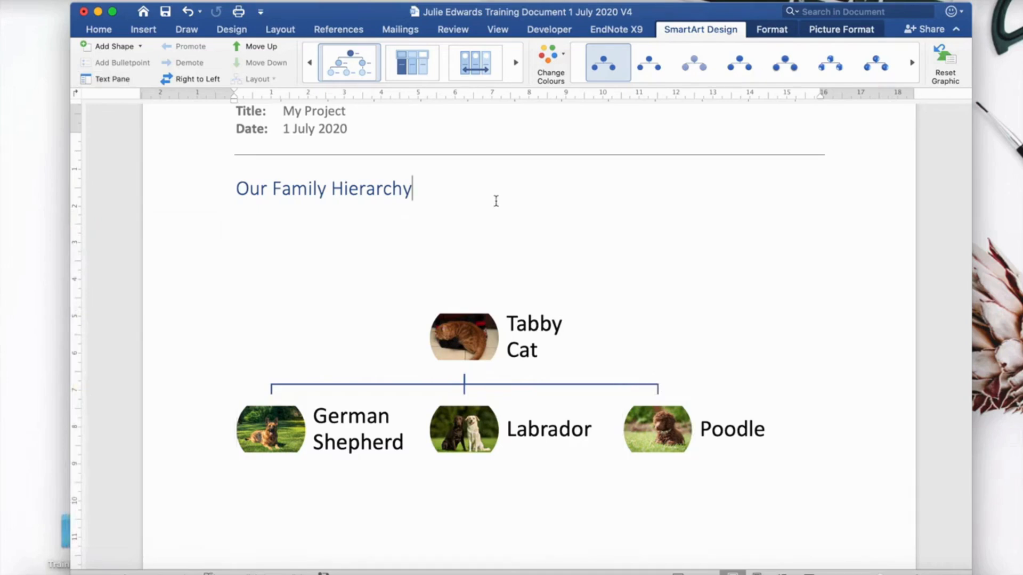
{"action": "left_click", "coordinate": [567, 342]}
{"action": "left_click", "coordinate": [412, 278]}
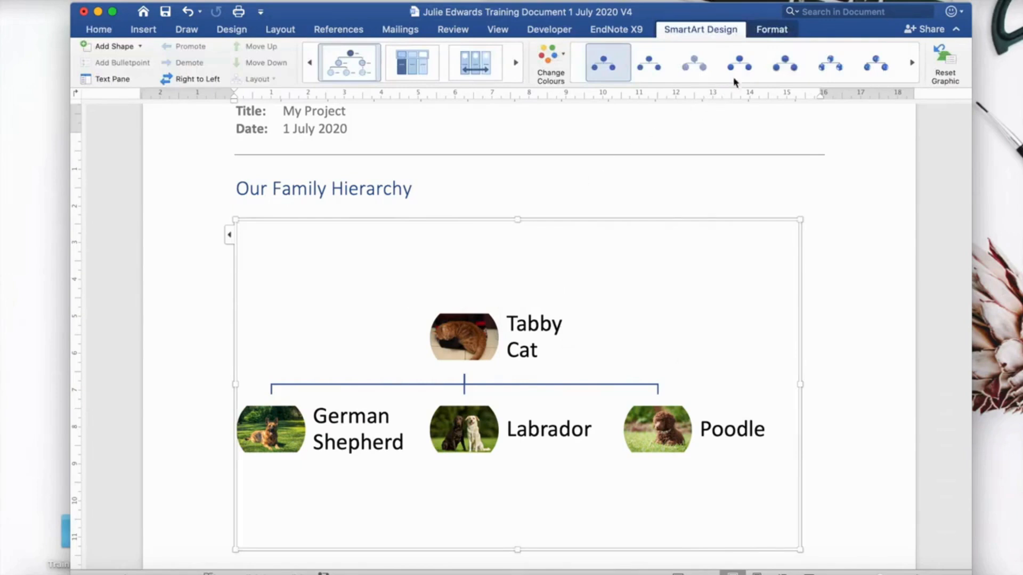
Try the last three SmartArt styles in the first gallery set on the hierarchy graphic.
{"action": "left_click", "coordinate": [779, 73]}
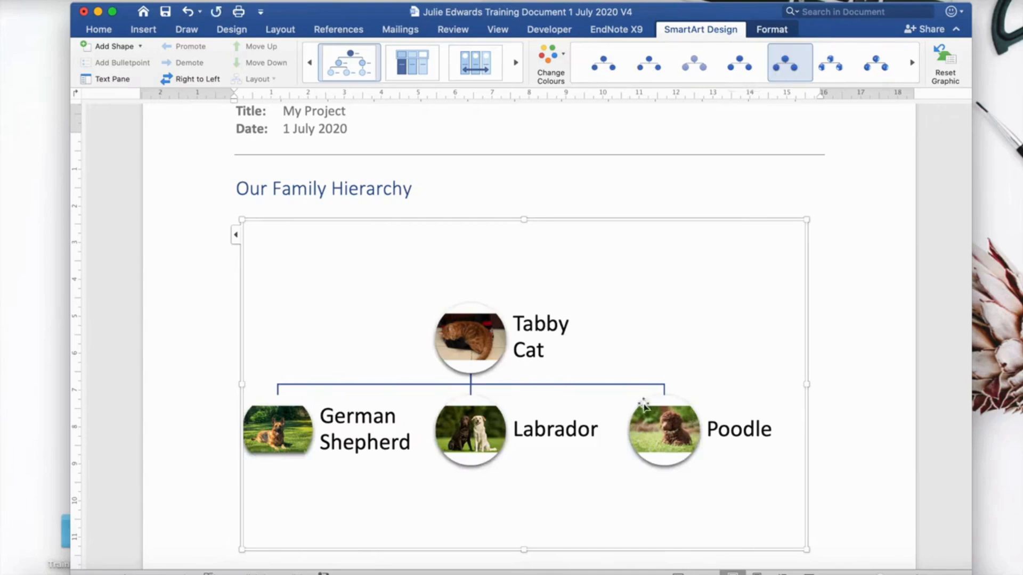
{"action": "left_click", "coordinate": [831, 68]}
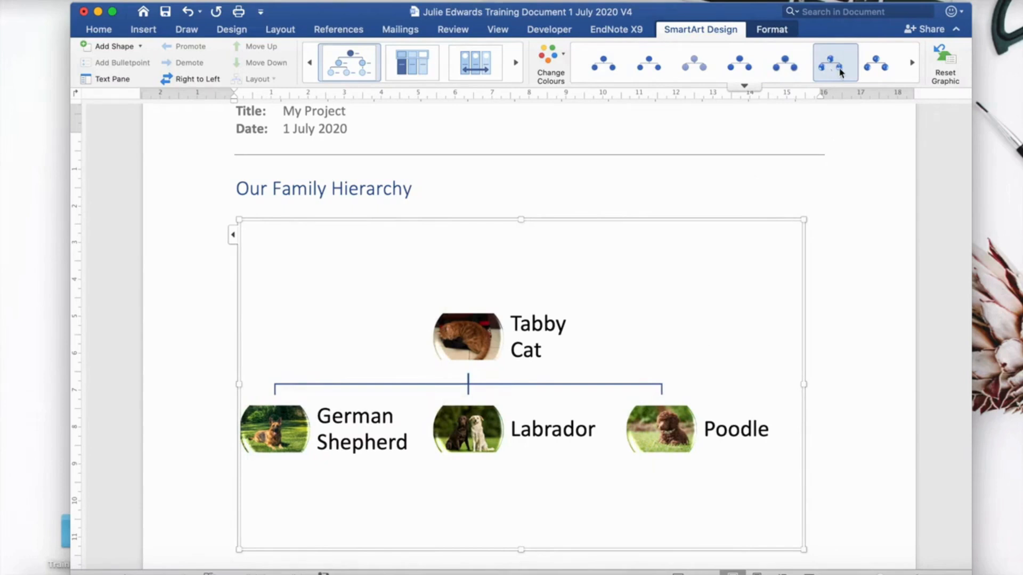
{"action": "left_click", "coordinate": [881, 67]}
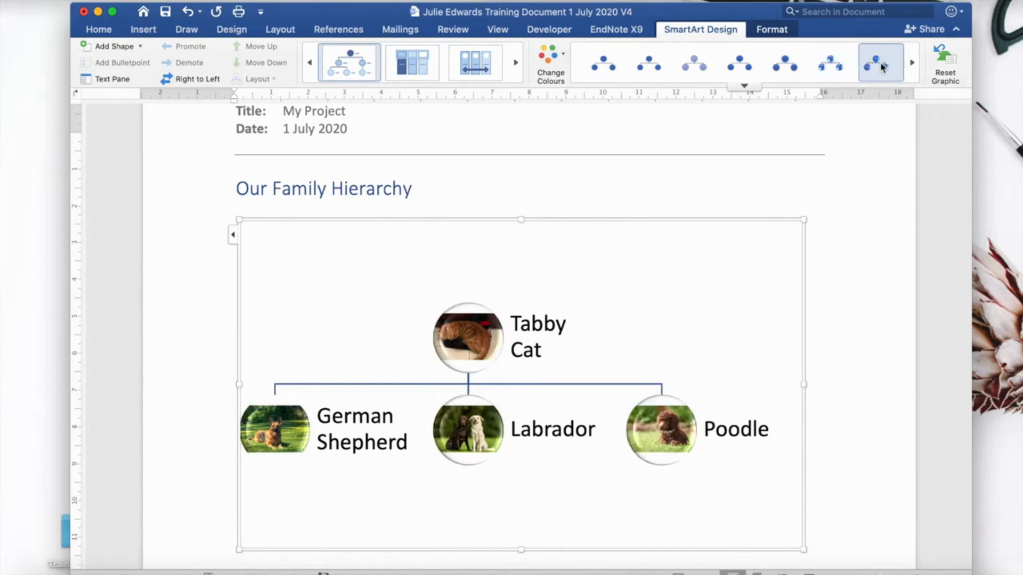
Compare several 3-D SmartArt styles on the hierarchy and apply the one with metallic rims and dark side shading around the pictures.
{"action": "left_click", "coordinate": [911, 64]}
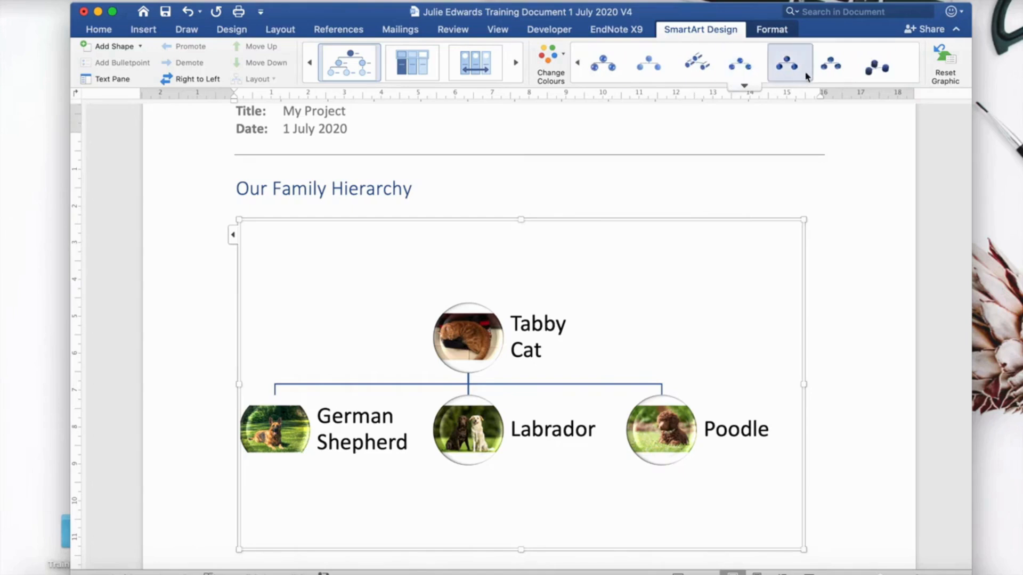
{"action": "left_click", "coordinate": [698, 69]}
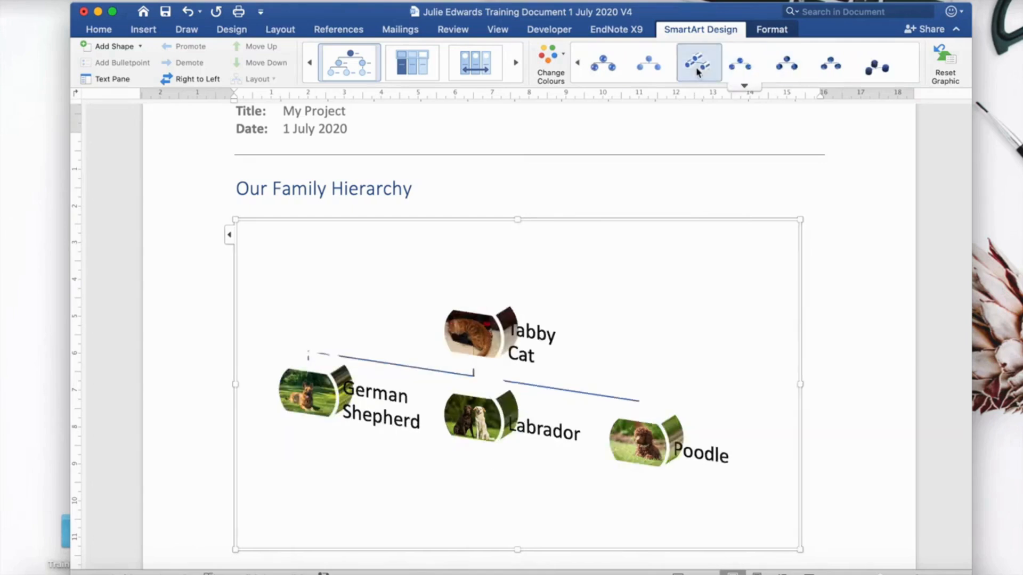
{"action": "left_click", "coordinate": [650, 65]}
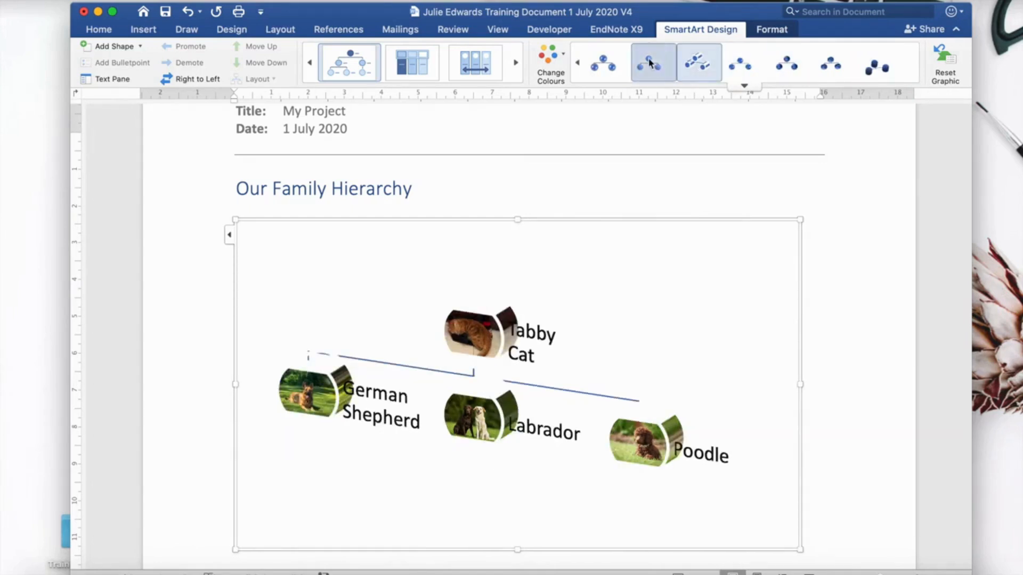
{"action": "left_click", "coordinate": [776, 71]}
{"action": "left_click", "coordinate": [876, 77]}
{"action": "left_click", "coordinate": [803, 71]}
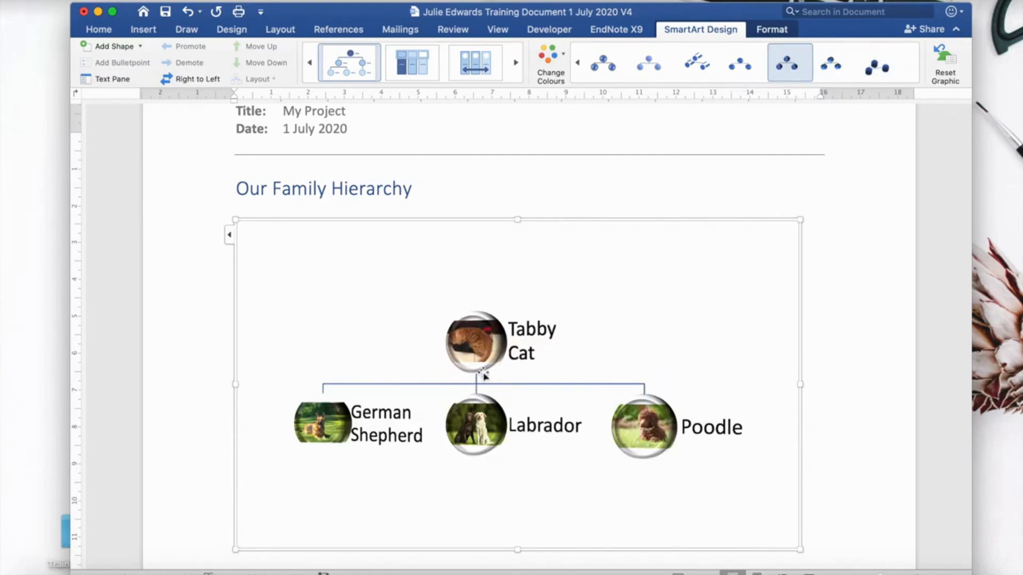
Reduce the height of the SmartArt frame so its lower edge sits just beneath the row of dog pictures.
{"action": "left_click_drag", "start_coordinate": [517, 222], "coordinate": [521, 259]}
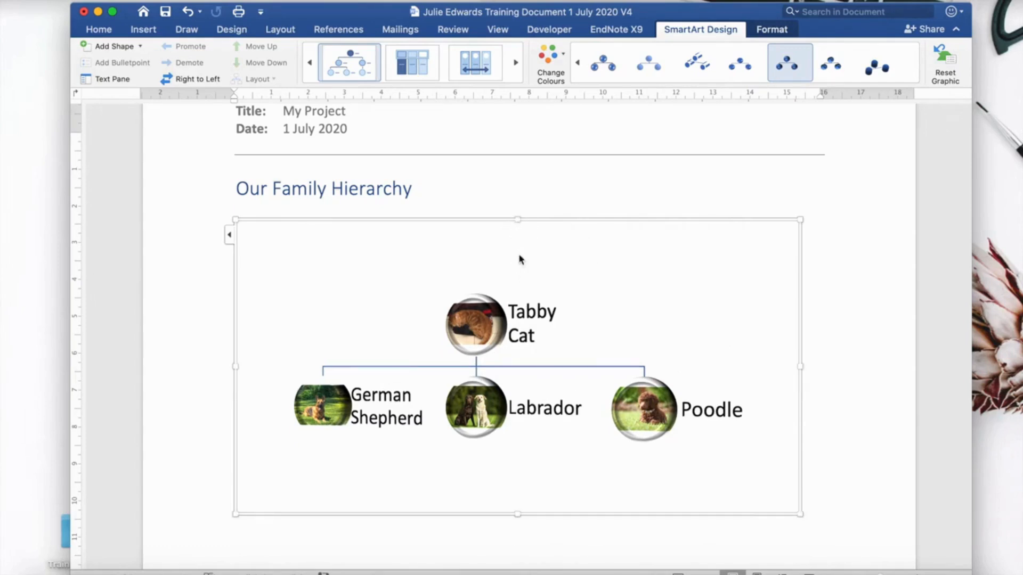
{"action": "left_click_drag", "start_coordinate": [517, 219], "coordinate": [521, 245]}
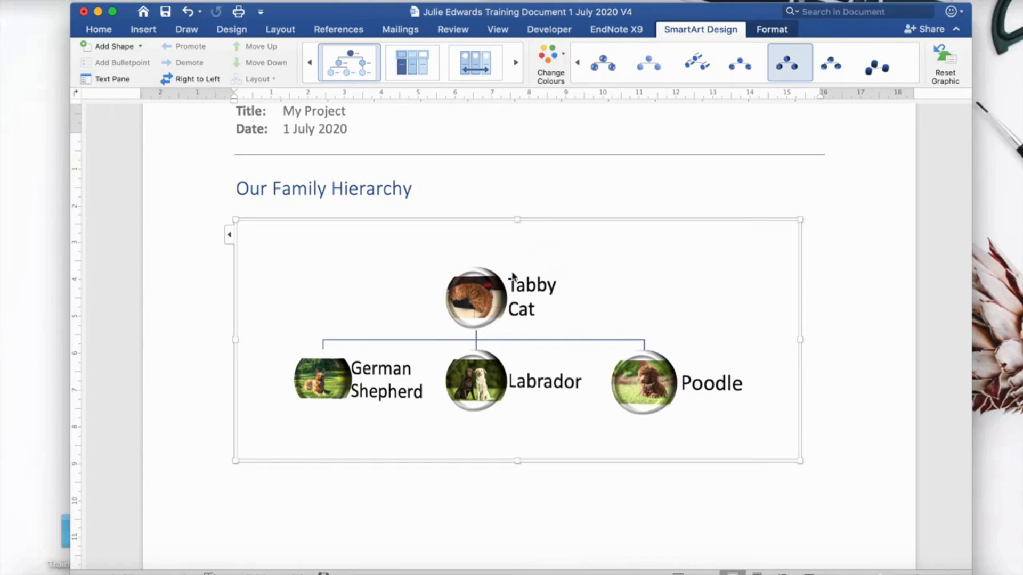
{"action": "left_click_drag", "start_coordinate": [517, 460], "coordinate": [515, 420]}
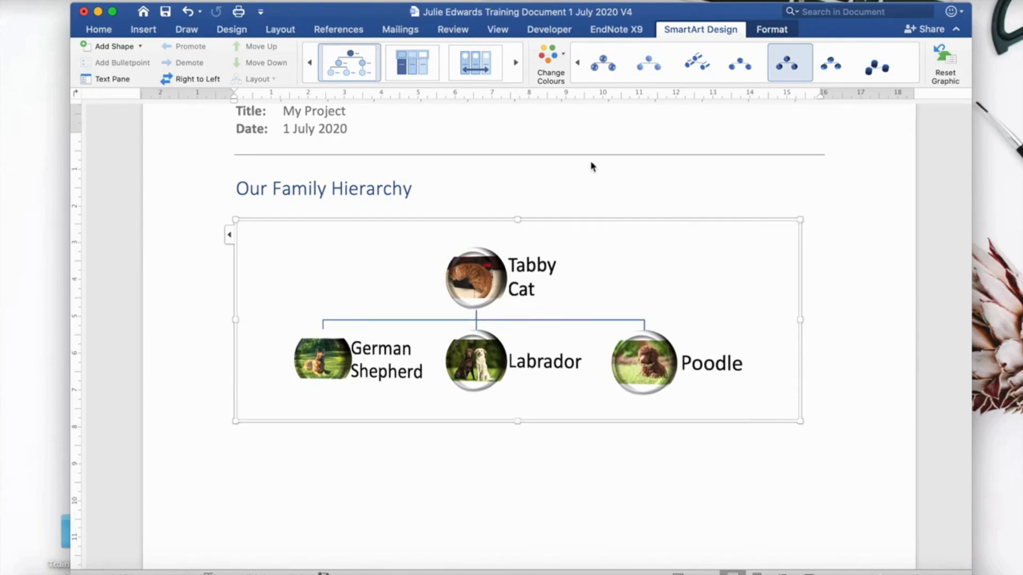
Try the second Colourful scheme on the hierarchy and settle on the fourth Accent 2 scheme.
{"action": "left_click", "coordinate": [554, 60]}
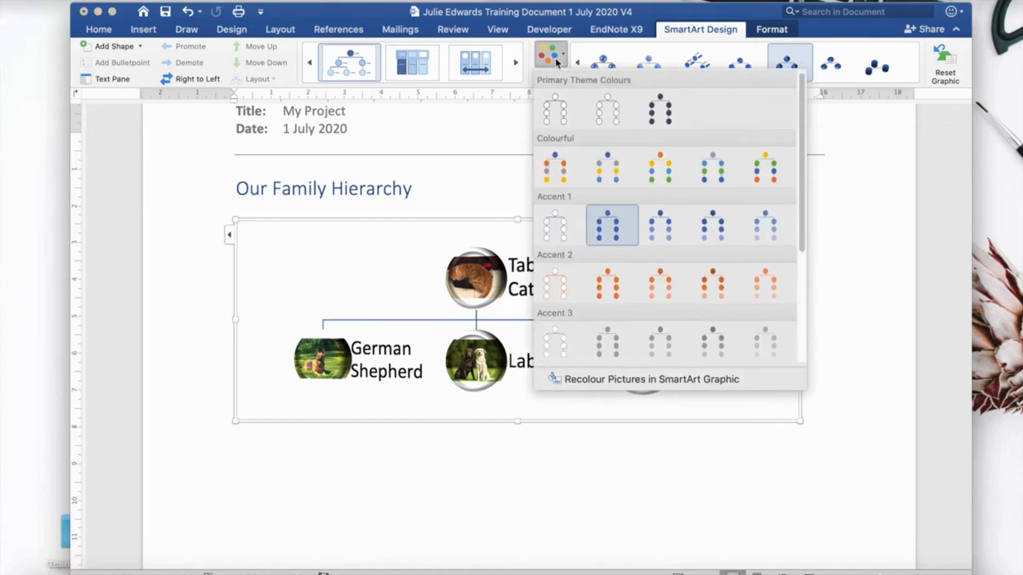
{"action": "left_click", "coordinate": [610, 176]}
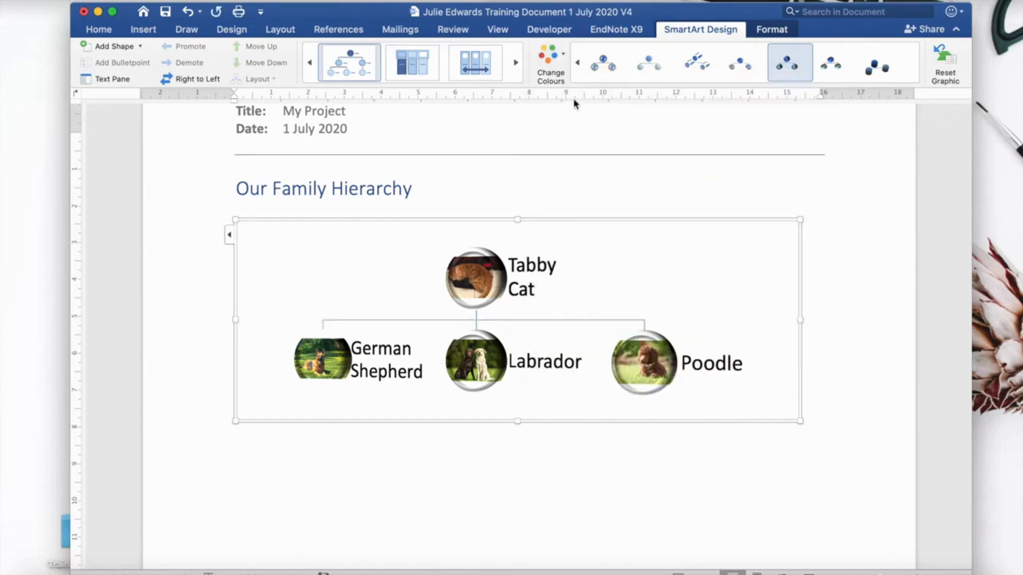
{"action": "left_click", "coordinate": [558, 62]}
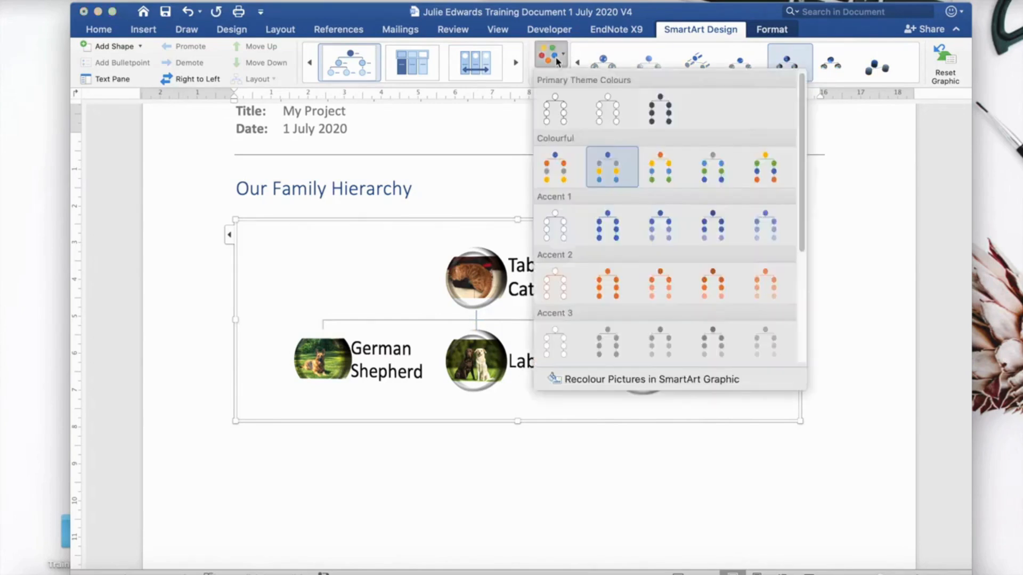
{"action": "left_click", "coordinate": [712, 289]}
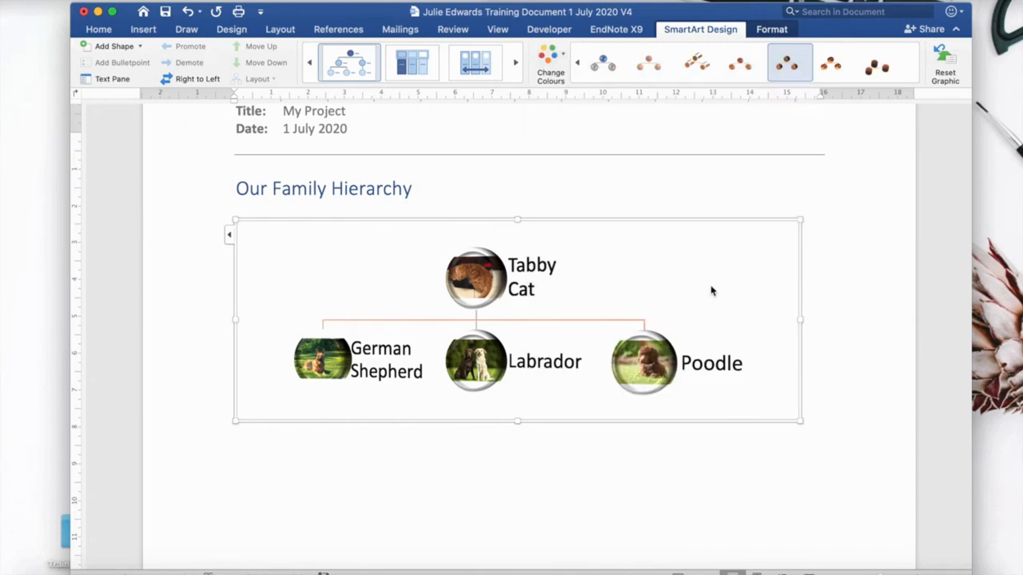
Deselect the hierarchy to view its new colours, reselect it at the Tabby Cat label, and deselect it again.
{"action": "left_click", "coordinate": [501, 467]}
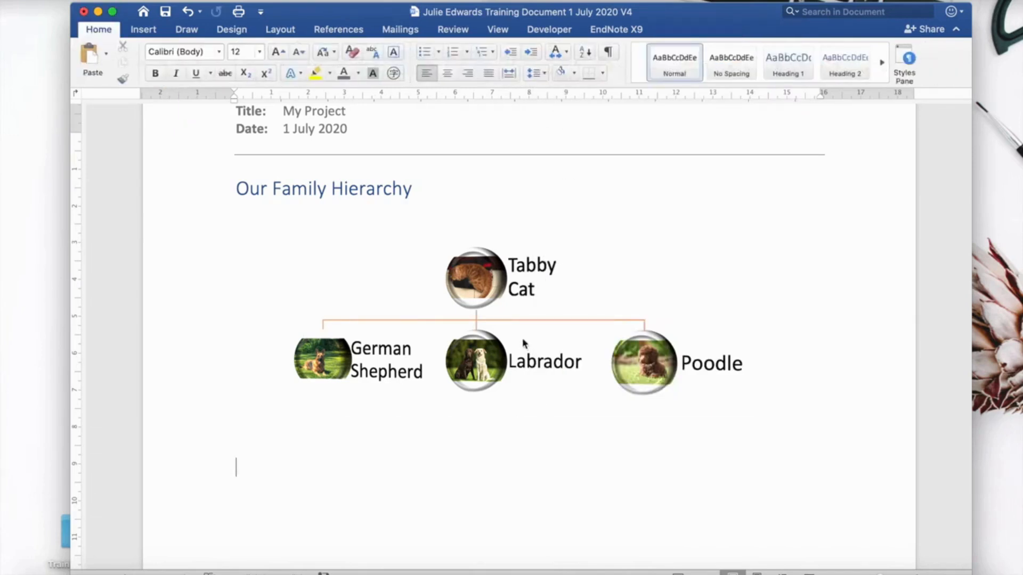
{"action": "left_click", "coordinate": [523, 292]}
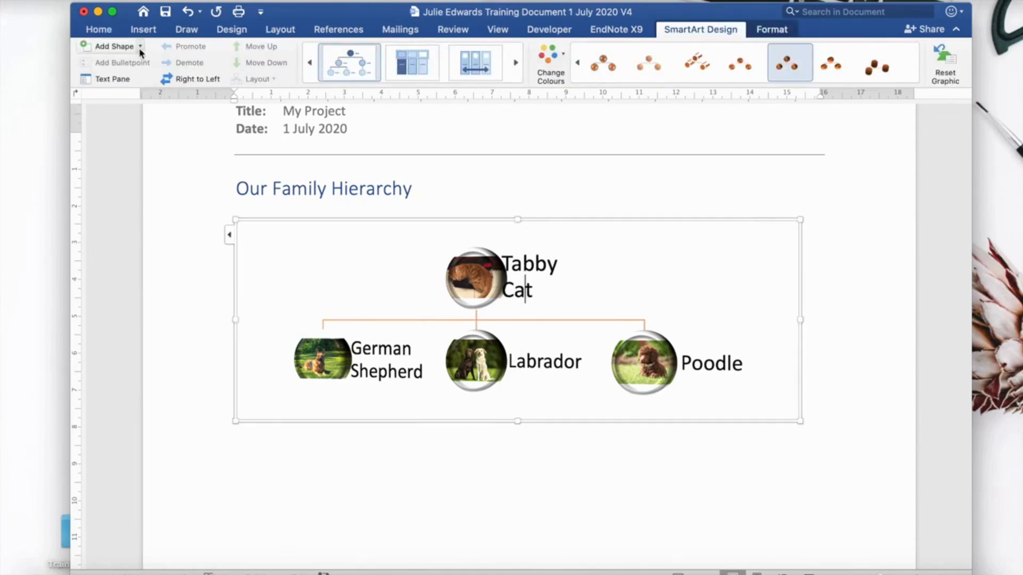
{"action": "left_click", "coordinate": [327, 471]}
Insert the caption "Figure 7: Family Hierarchy" with the Figure label on the line directly below the hierarchy.
{"action": "left_click", "coordinate": [283, 432]}
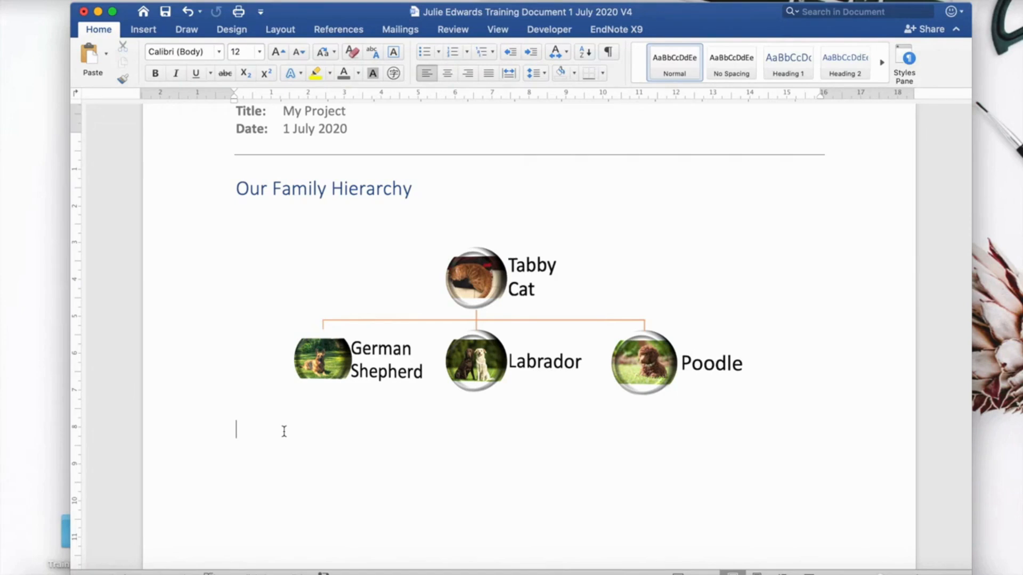
{"action": "left_click", "coordinate": [329, 31]}
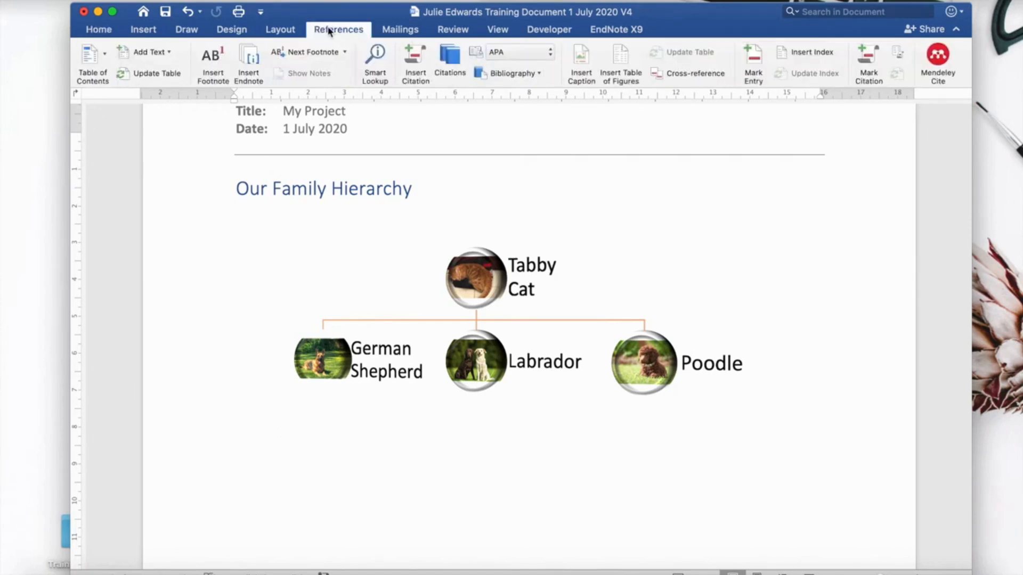
{"action": "left_click", "coordinate": [585, 82]}
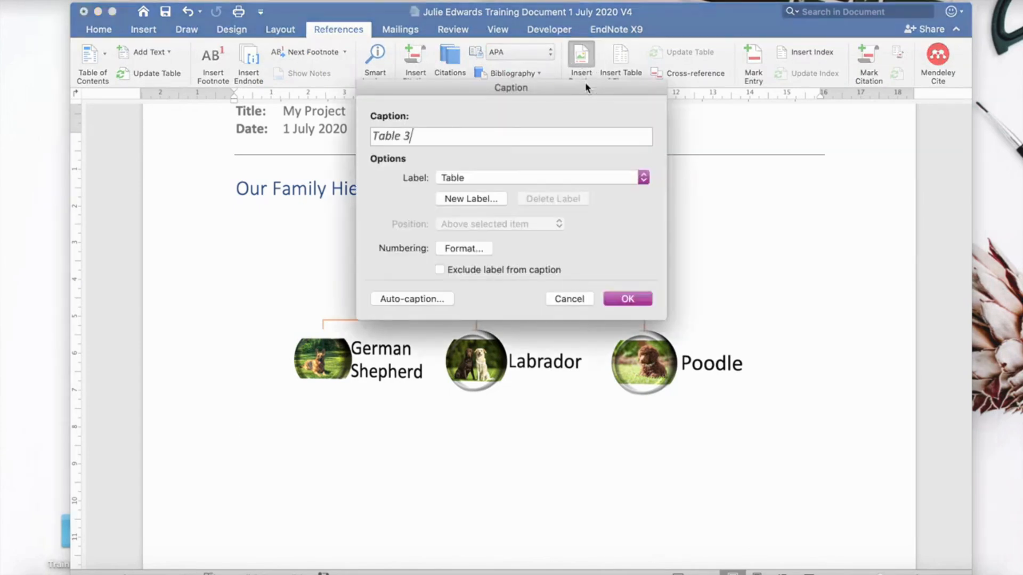
{"action": "left_click", "coordinate": [476, 181]}
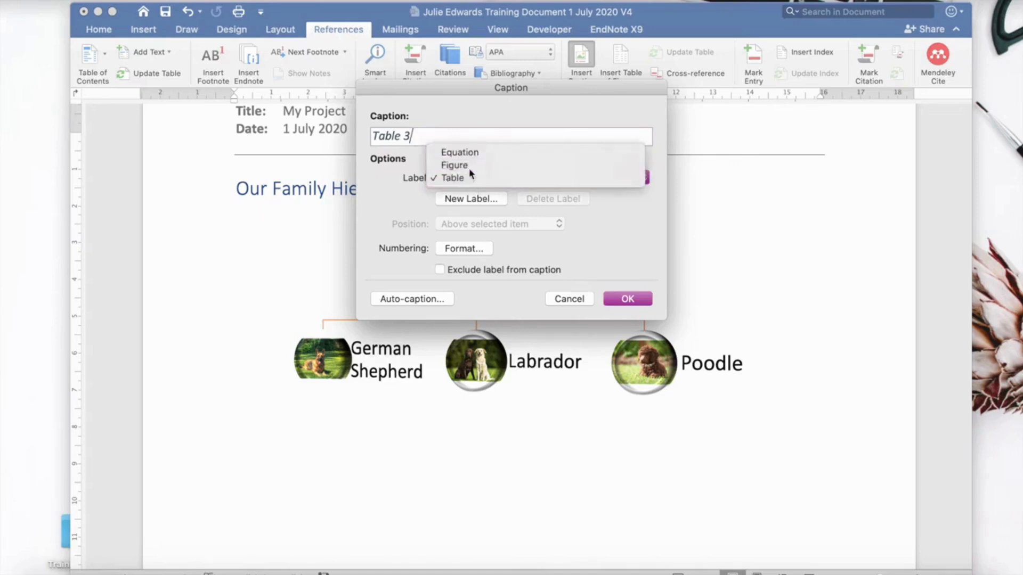
{"action": "left_click", "coordinate": [458, 165]}
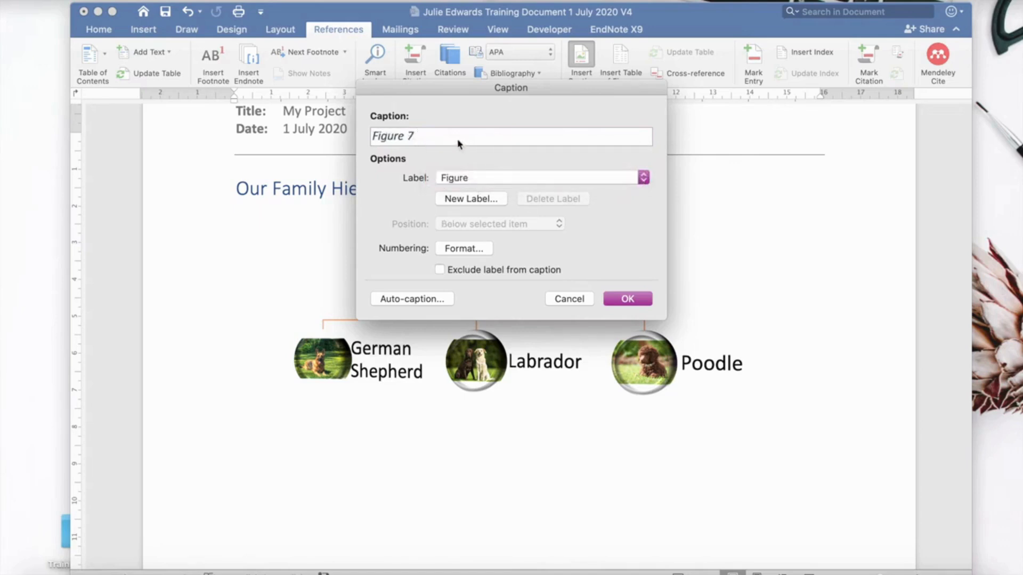
{"action": "type", "text": ": Family Hierarchy"}
{"action": "left_click", "coordinate": [627, 299]}
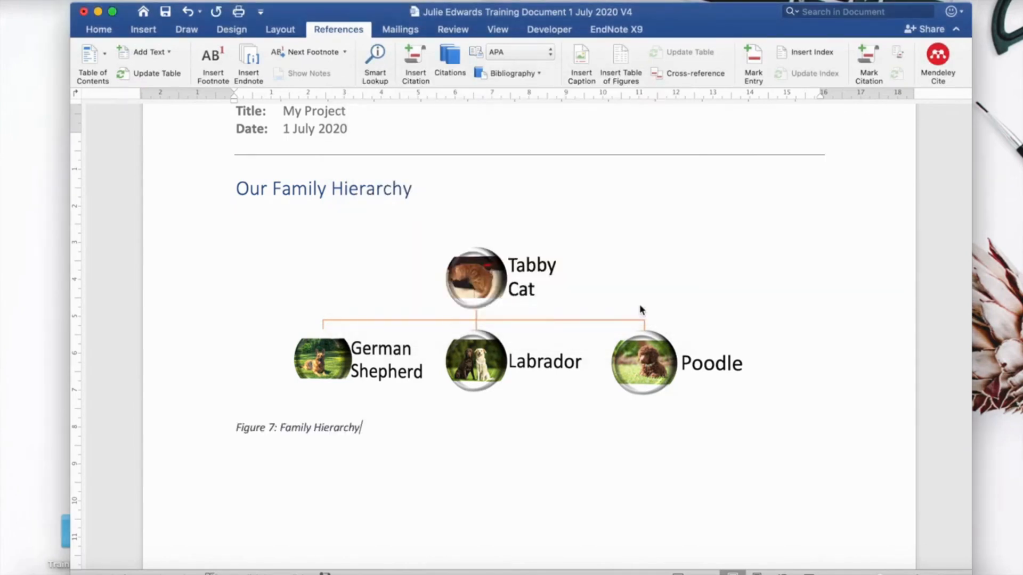
Go to the List of Images and follow its Figure 1: German Shepherd entry into the document.
{"action": "scroll", "coordinate": [396, 434], "scroll_direction": "up", "scroll_amount": 1}
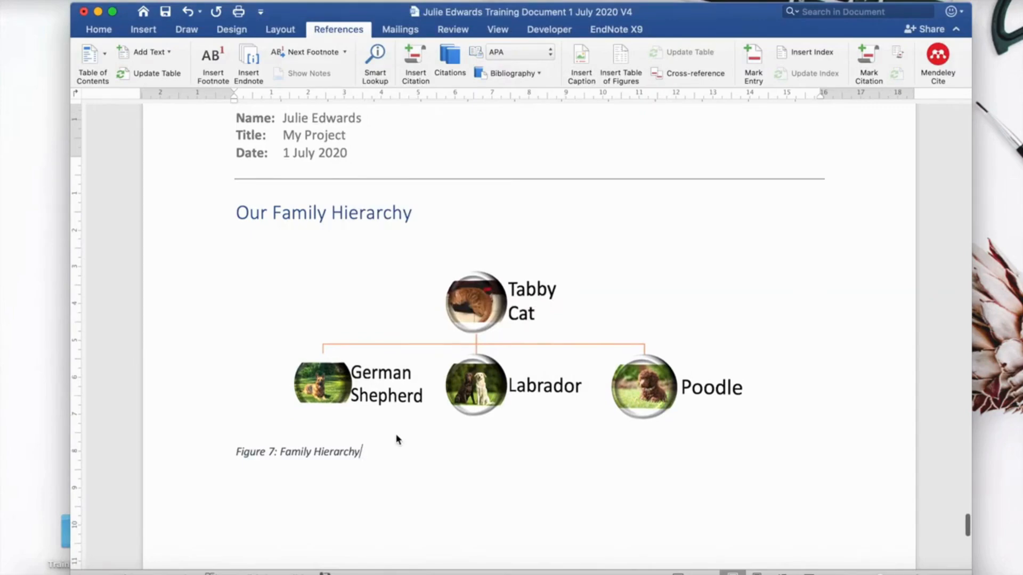
{"action": "scroll", "coordinate": [396, 440], "scroll_direction": "up", "scroll_amount": 20}
{"action": "scroll", "coordinate": [396, 439], "scroll_direction": "up", "scroll_amount": 20}
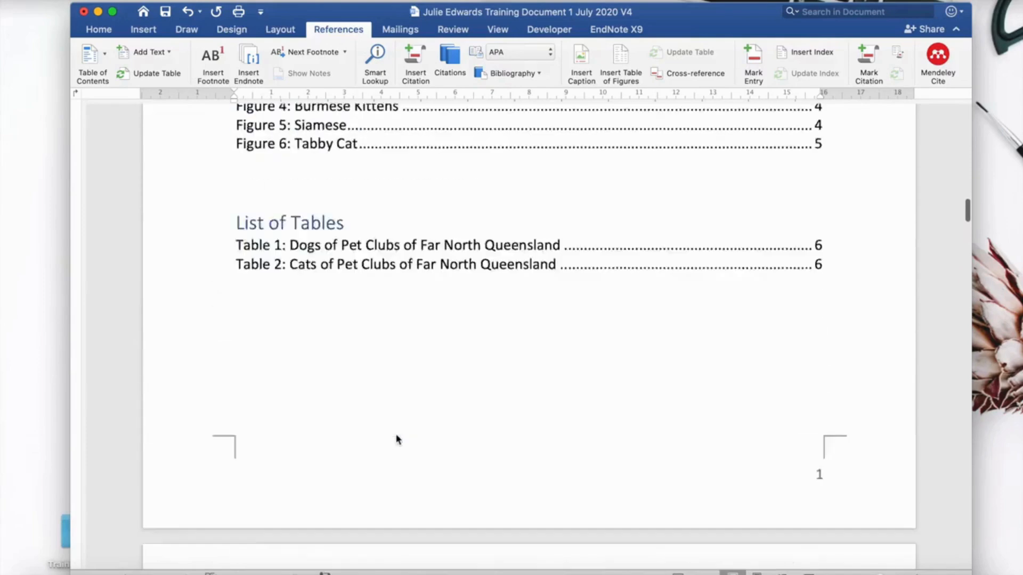
{"action": "scroll", "coordinate": [396, 439], "scroll_direction": "up", "scroll_amount": 15}
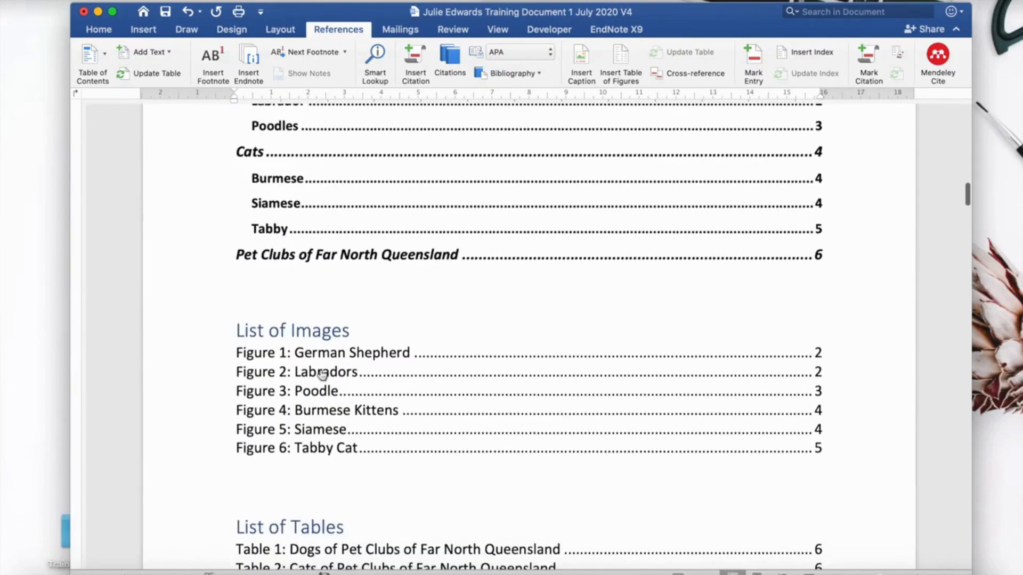
{"action": "left_click", "coordinate": [322, 354]}
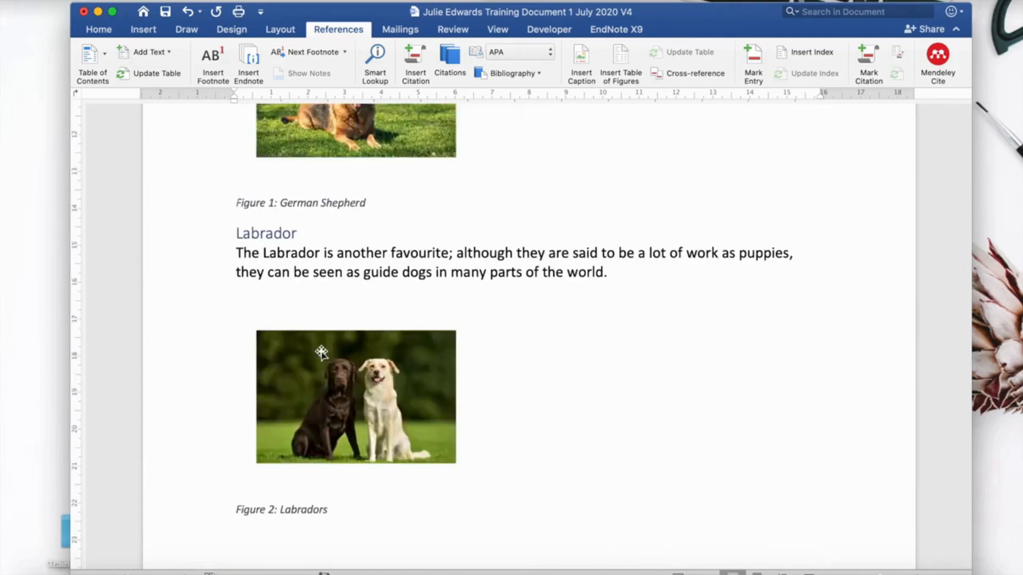
Update the entire table of figures under List of Images to include the new family hierarchy caption.
{"action": "scroll", "coordinate": [321, 352], "scroll_direction": "up", "scroll_amount": 20}
{"action": "scroll", "coordinate": [341, 327], "scroll_direction": "down", "scroll_amount": 10}
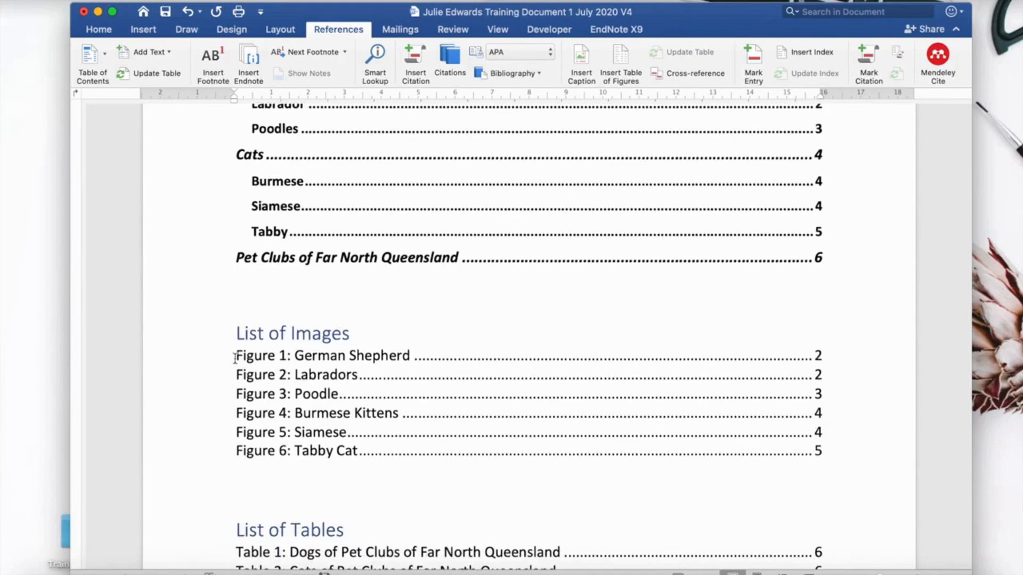
{"action": "left_click_drag", "start_coordinate": [234, 355], "coordinate": [269, 401]}
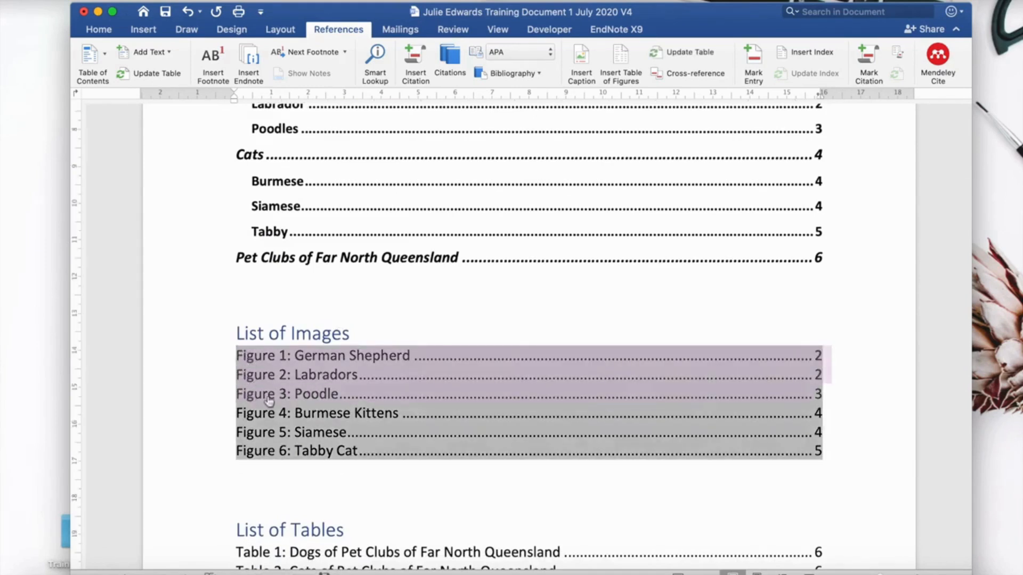
{"action": "left_click", "coordinate": [688, 52]}
{"action": "left_click", "coordinate": [383, 193]}
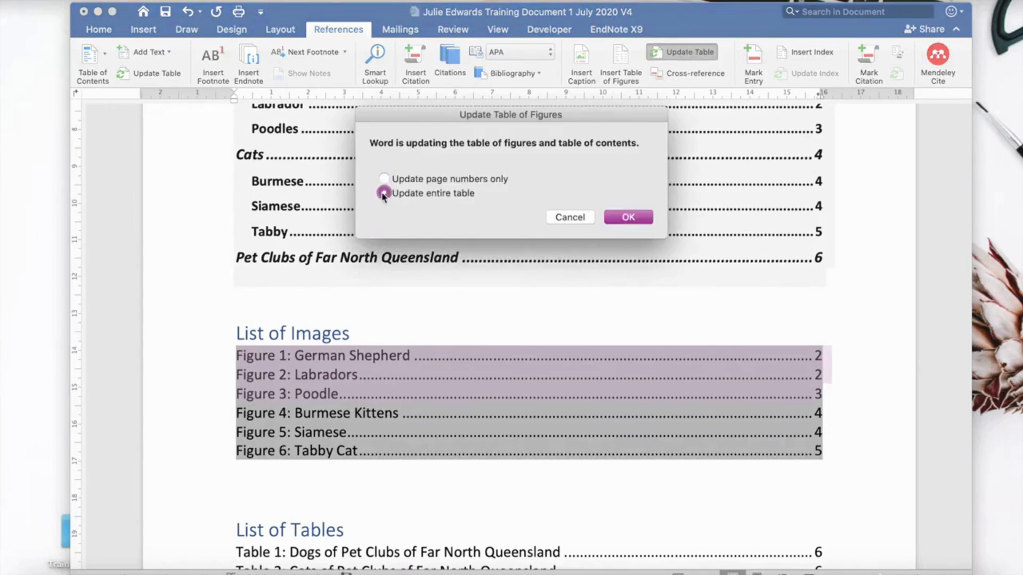
{"action": "left_click", "coordinate": [628, 217]}
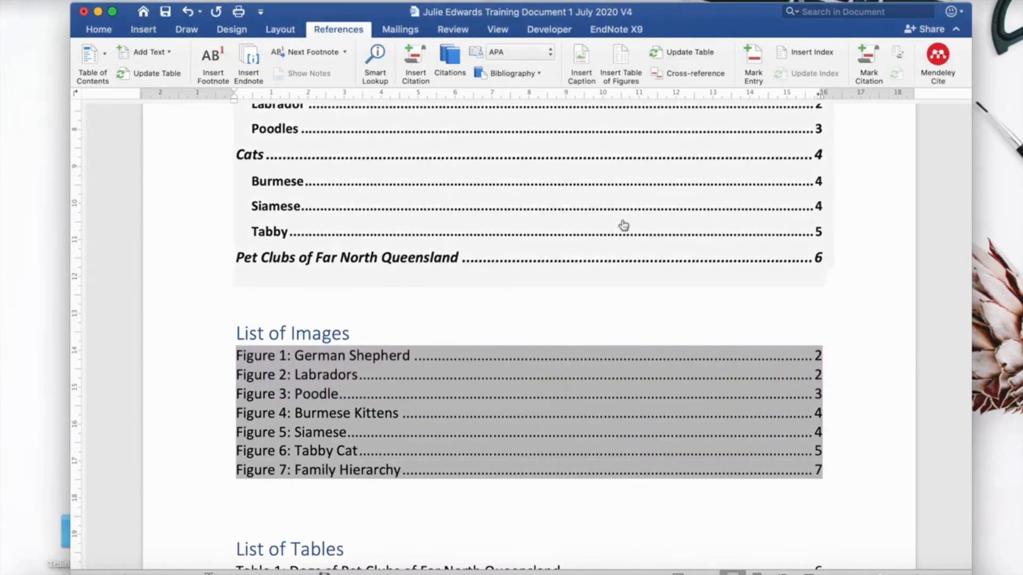
{"action": "left_click", "coordinate": [380, 494]}
Review the document from the List of Tables through to the captioned graphic on the Our Family Hierarchy page.
{"action": "scroll", "coordinate": [380, 493], "scroll_direction": "down", "scroll_amount": 10}
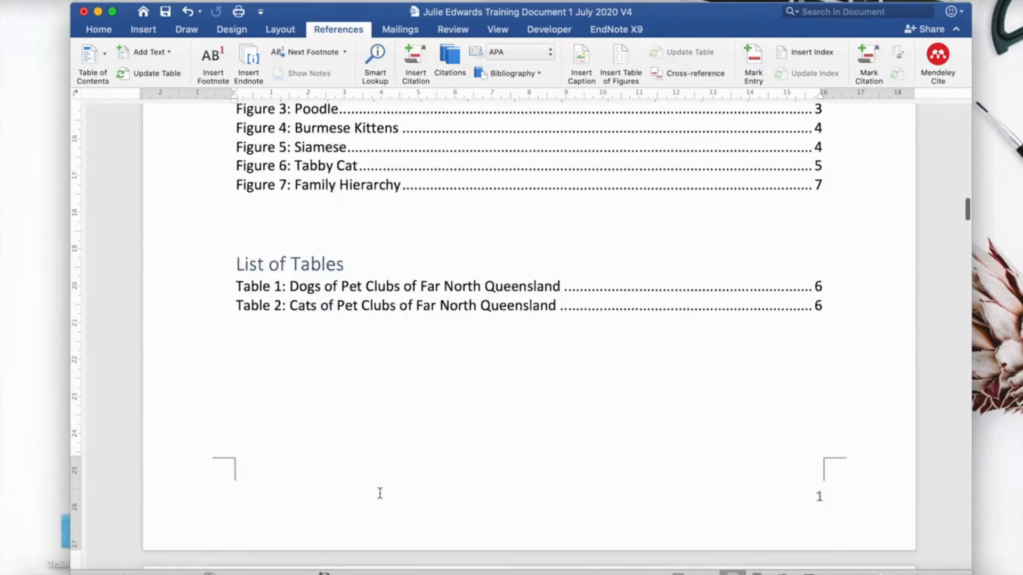
{"action": "scroll", "coordinate": [380, 493], "scroll_direction": "down", "scroll_amount": 15}
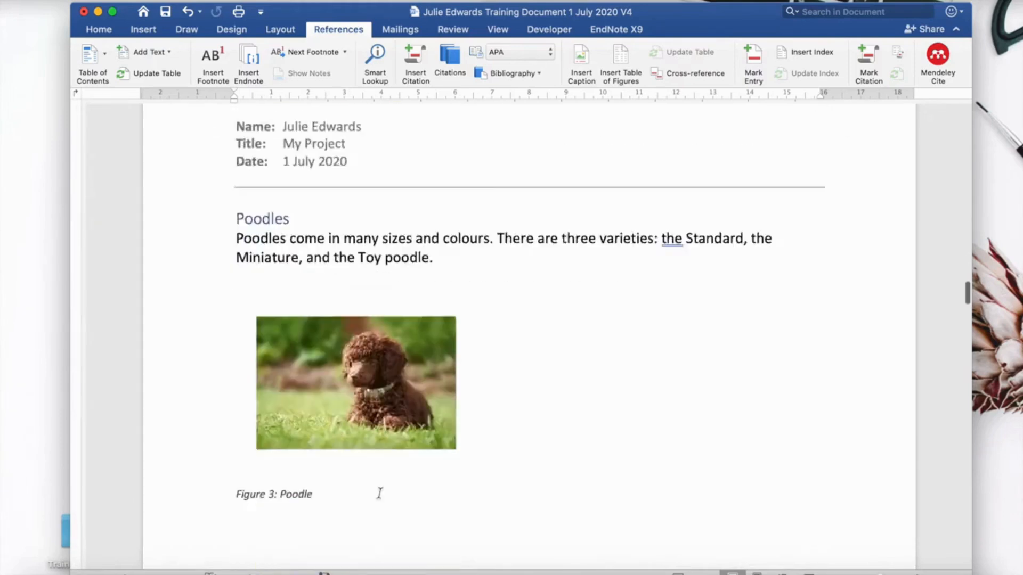
{"action": "scroll", "coordinate": [379, 494], "scroll_direction": "down", "scroll_amount": 15}
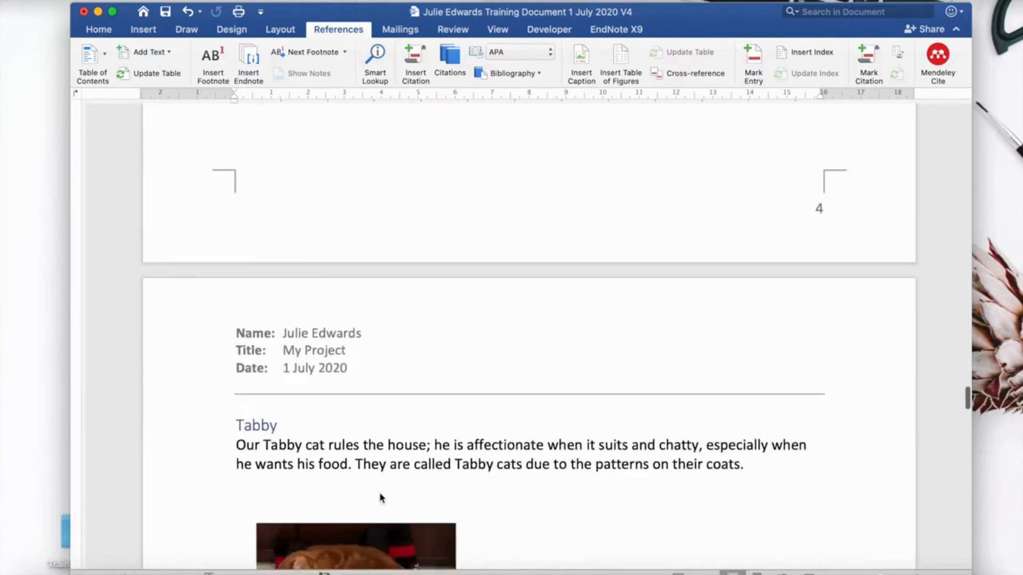
{"action": "scroll", "coordinate": [379, 493], "scroll_direction": "down", "scroll_amount": 15}
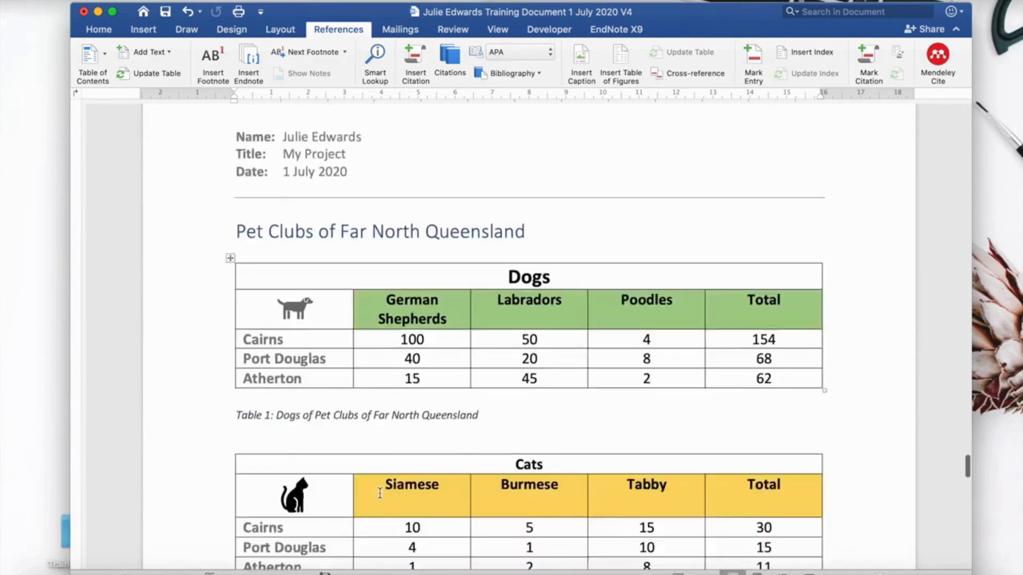
{"action": "scroll", "coordinate": [391, 489], "scroll_direction": "down", "scroll_amount": 15}
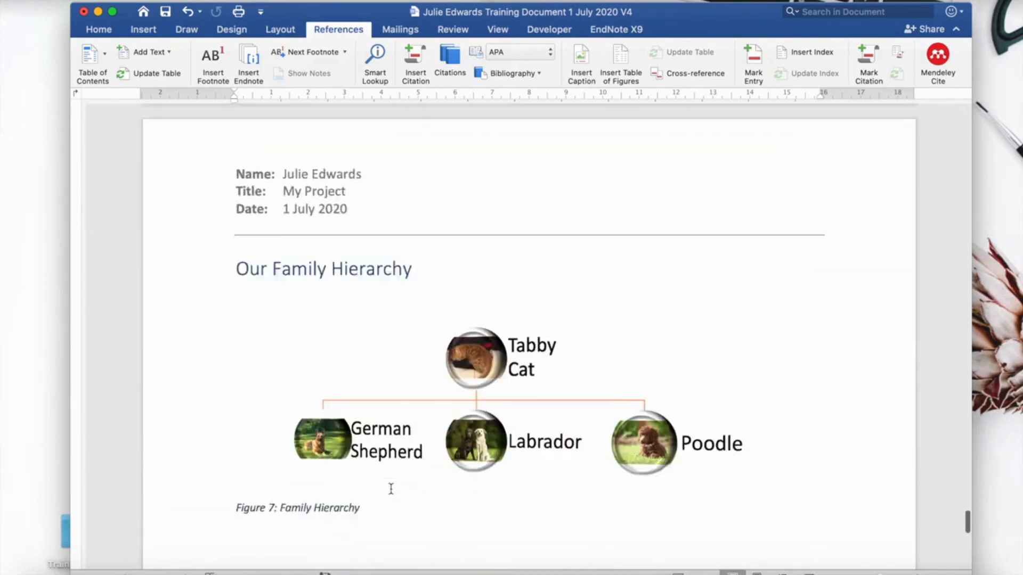
Add the line "Daily Schedule for the dogs" a little below the Figure 7: Family Hierarchy caption.
{"action": "scroll", "coordinate": [390, 489], "scroll_direction": "down", "scroll_amount": 1}
{"action": "left_click", "coordinate": [241, 427]}
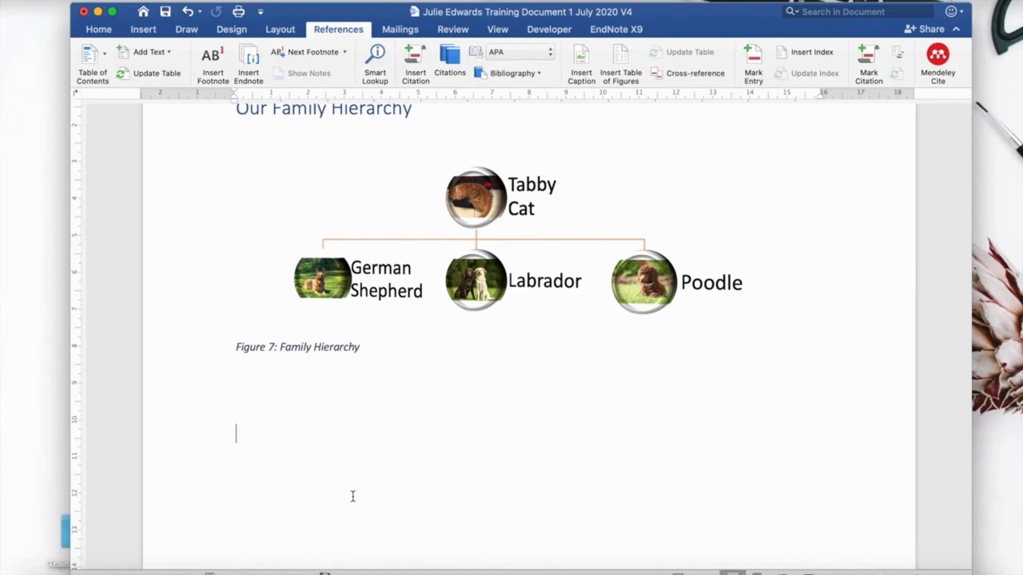
{"action": "type", "text": "Daily Schedule "}
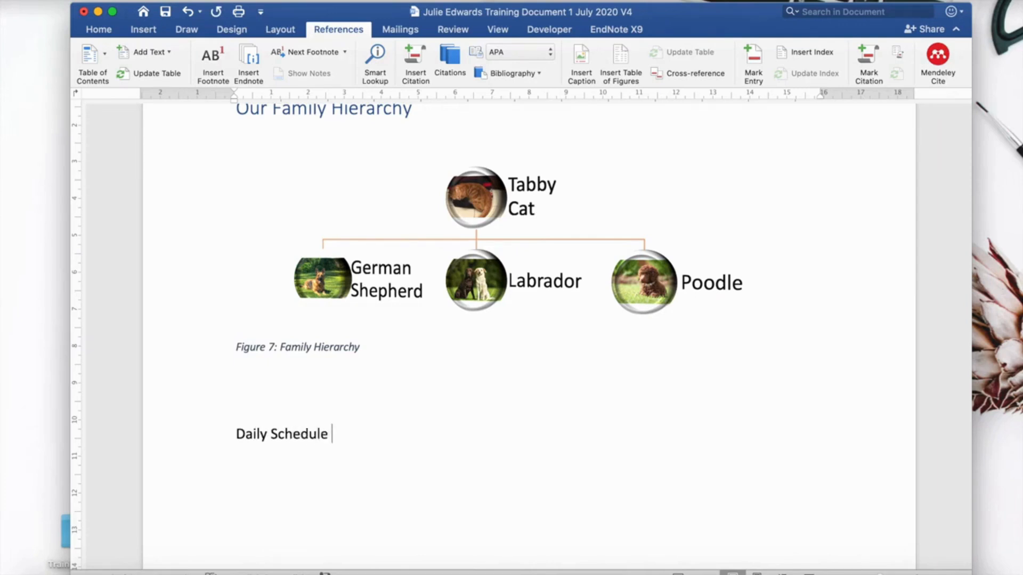
{"action": "type", "text": "for the dogs"}
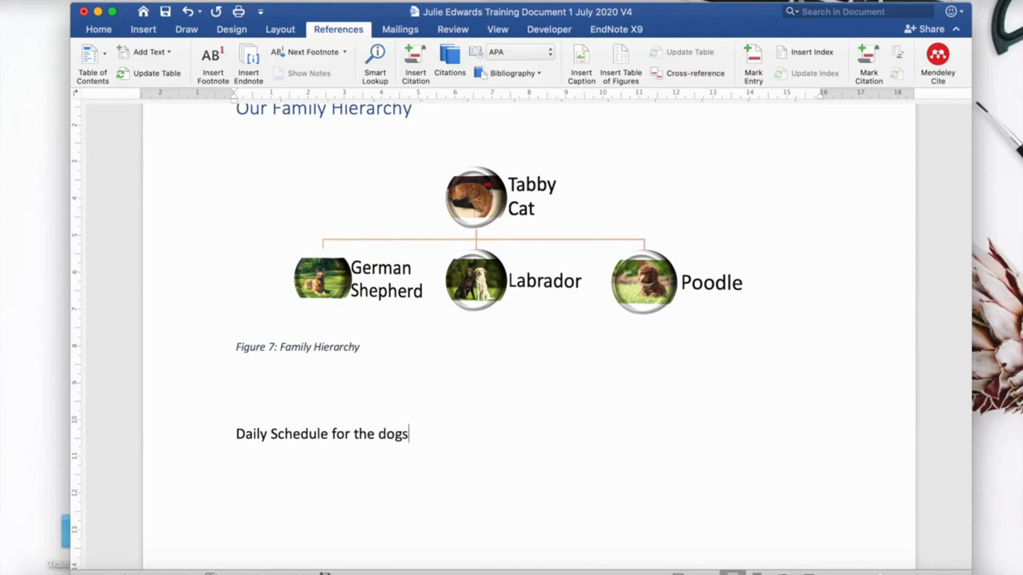
Capitalise the first letters of "For", "The" and "Dogs" in the Daily Schedule line.
{"action": "left_click", "coordinate": [337, 434]}
{"action": "key", "text": "BackSpace"}
{"action": "type", "text": "F"}
{"action": "left_click", "coordinate": [362, 434]}
{"action": "key", "text": "BackSpace"}
{"action": "type", "text": "T"}
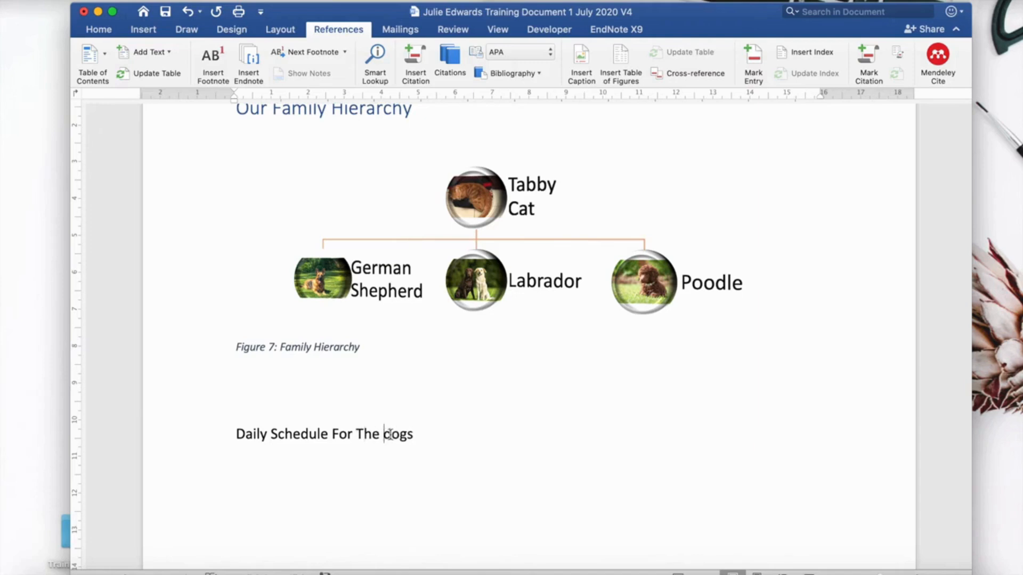
{"action": "left_click", "coordinate": [392, 435]}
{"action": "key", "text": "BackSpace"}
{"action": "type", "text": "D"}
Apply the Heading 1 style to the Daily Schedule line and start a new paragraph beneath it.
{"action": "scroll", "coordinate": [440, 437], "scroll_direction": "down", "scroll_amount": 3}
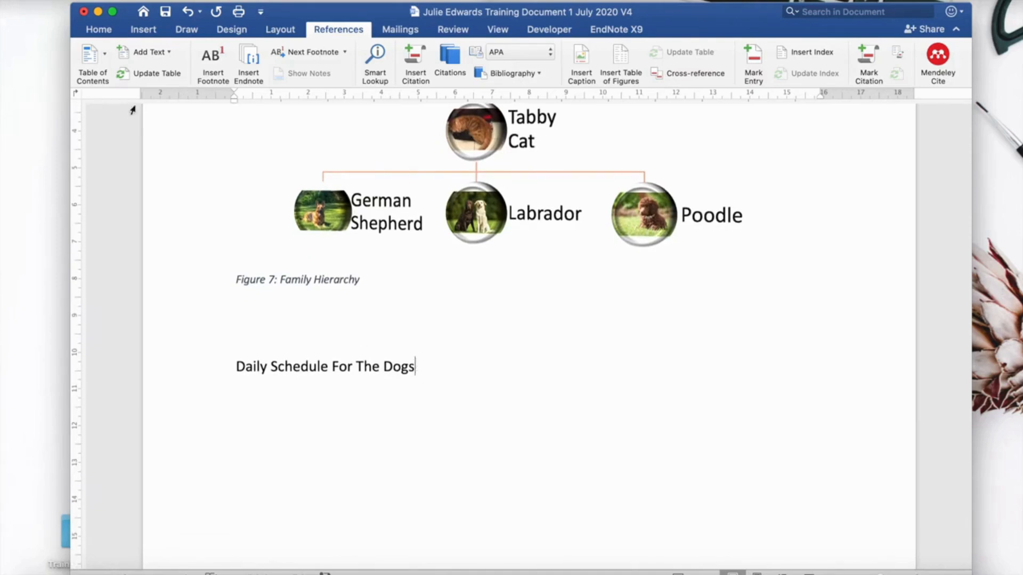
{"action": "left_click", "coordinate": [98, 31]}
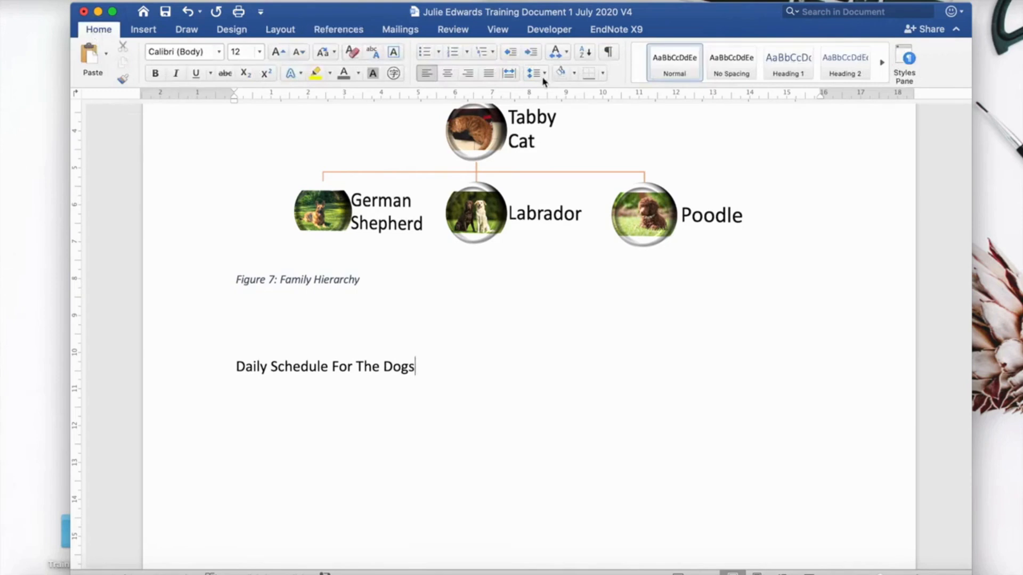
{"action": "left_click", "coordinate": [789, 67]}
{"action": "scroll", "coordinate": [580, 378], "scroll_direction": "down", "scroll_amount": 1}
{"action": "scroll", "coordinate": [580, 378], "scroll_direction": "down", "scroll_amount": 5}
{"action": "key", "text": "Return"}
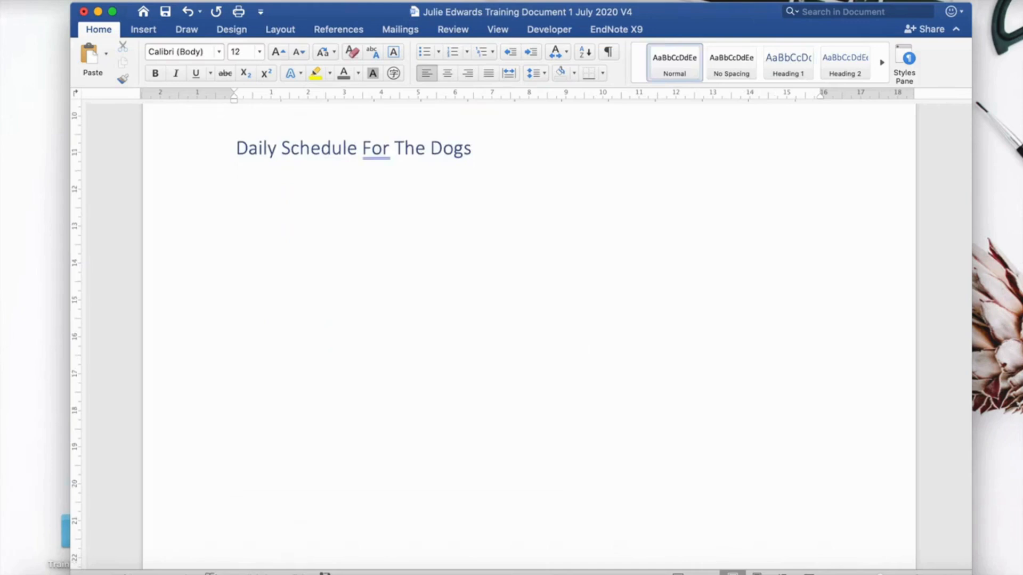
Make "for" and "the" lowercase in the Daily Schedule heading, then place the insertion point on the empty line below.
{"action": "left_click", "coordinate": [371, 148]}
{"action": "key", "text": "BackSpace"}
{"action": "type", "text": "f"}
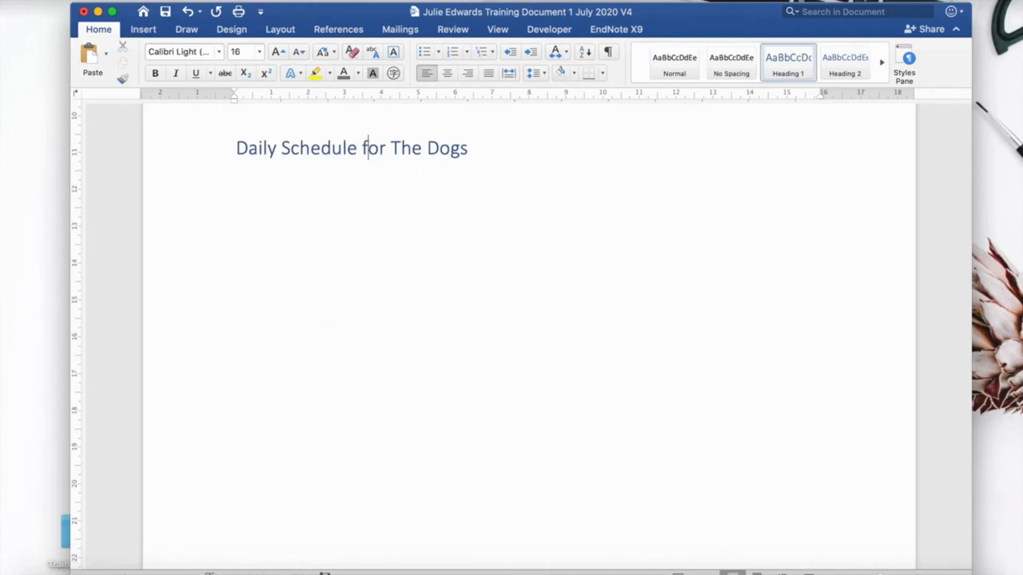
{"action": "left_click", "coordinate": [402, 149]}
{"action": "key", "text": "BackSpace"}
{"action": "type", "text": "t"}
{"action": "left_click", "coordinate": [417, 190]}
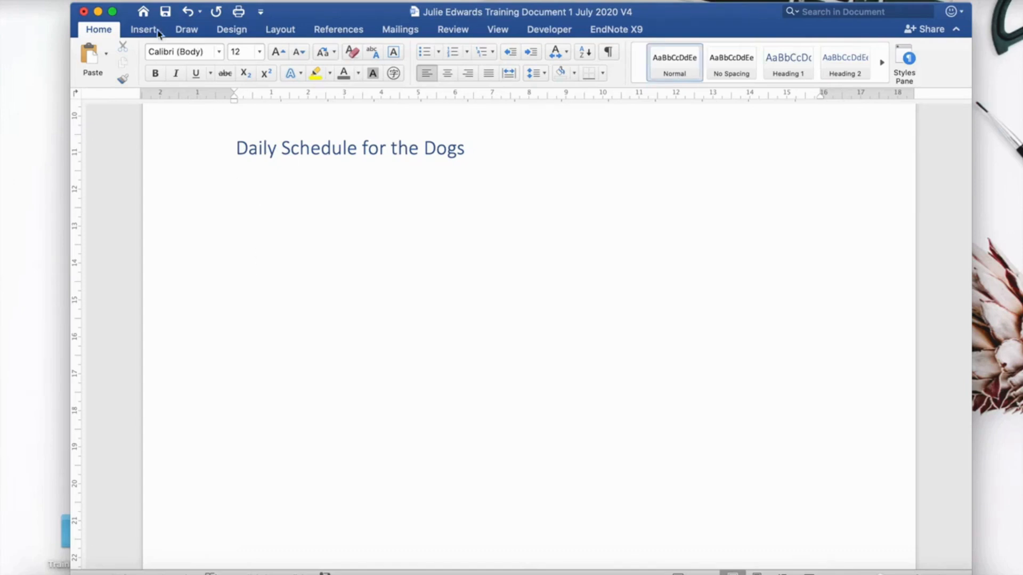
Insert a Process SmartArt of three rounded boxes over one large arrow below the Daily Schedule heading.
{"action": "left_click", "coordinate": [144, 33]}
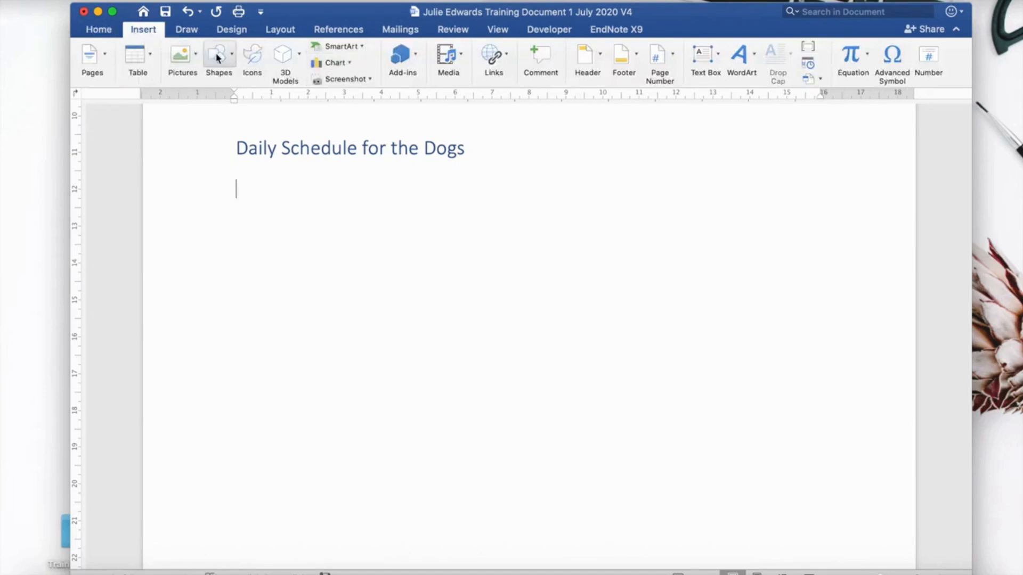
{"action": "left_click", "coordinate": [334, 47]}
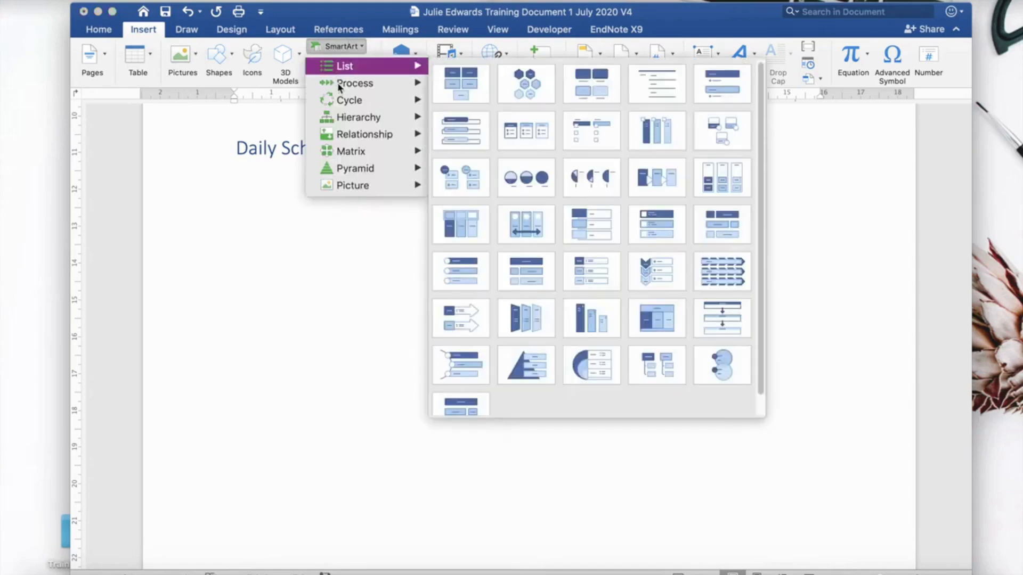
{"action": "mouse_move", "coordinate": [339, 85]}
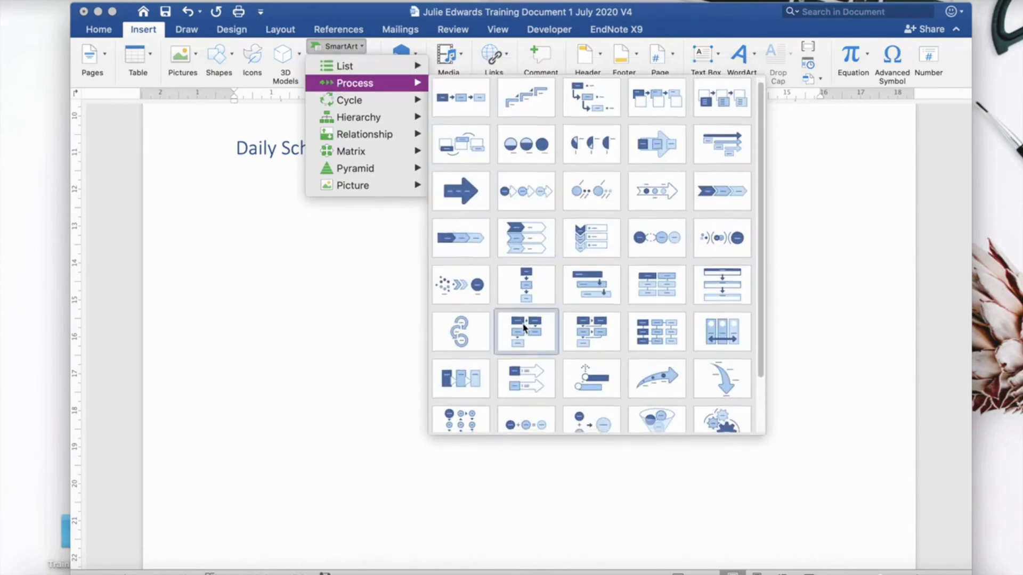
{"action": "scroll", "coordinate": [525, 327], "scroll_direction": "down", "scroll_amount": 3}
{"action": "scroll", "coordinate": [524, 328], "scroll_direction": "up", "scroll_amount": 3}
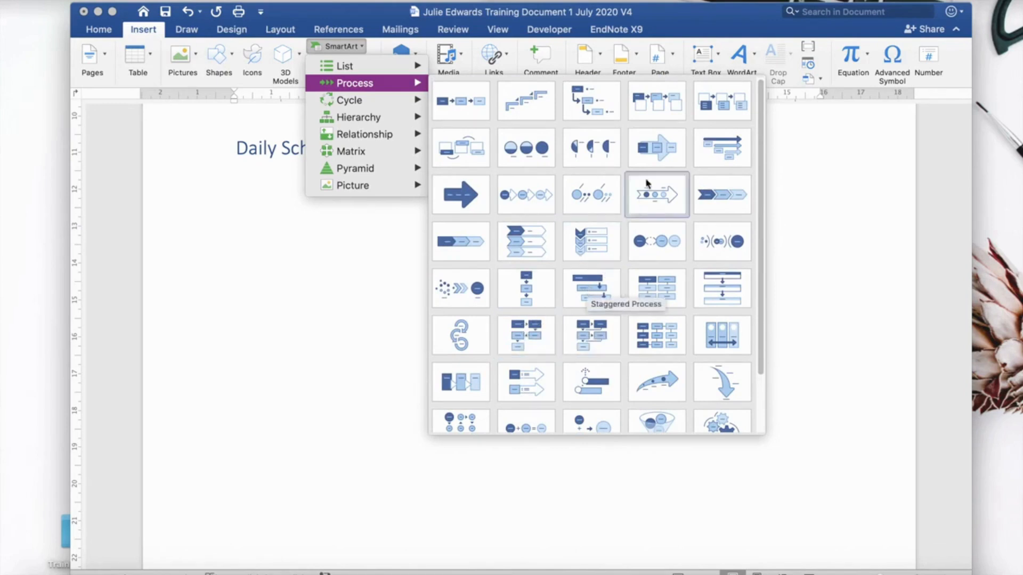
{"action": "left_click", "coordinate": [657, 154]}
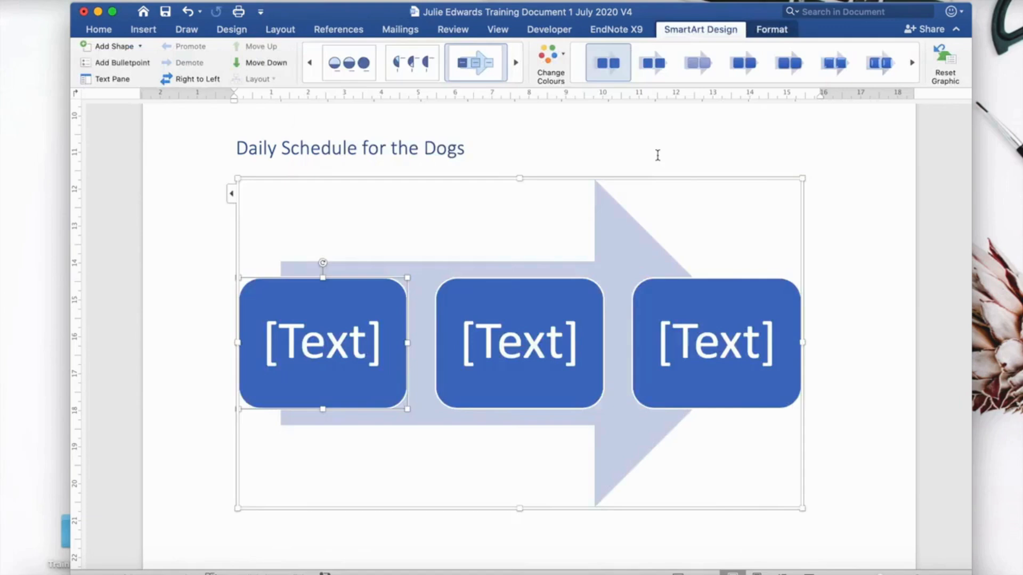
Label the three boxes of the process graphic Walk, Breakfast and Play.
{"action": "left_click", "coordinate": [233, 196]}
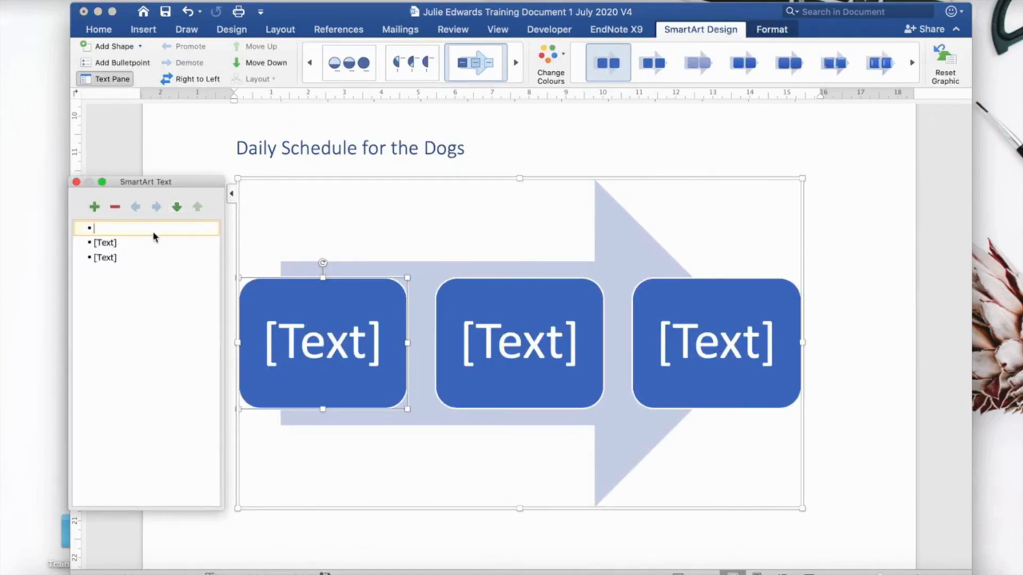
{"action": "type", "text": "Walk"}
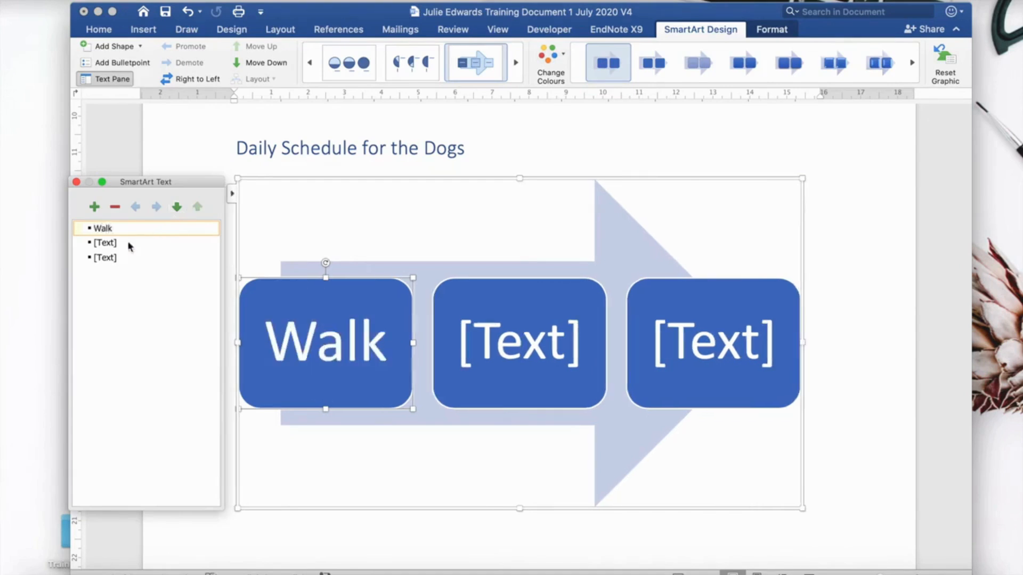
{"action": "left_click", "coordinate": [101, 247]}
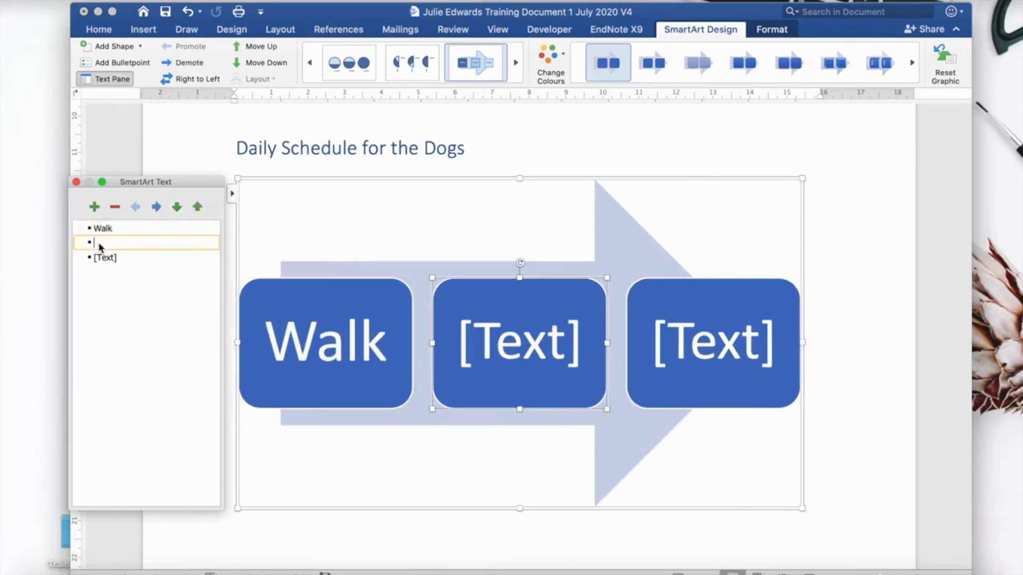
{"action": "type", "text": "Brea"}
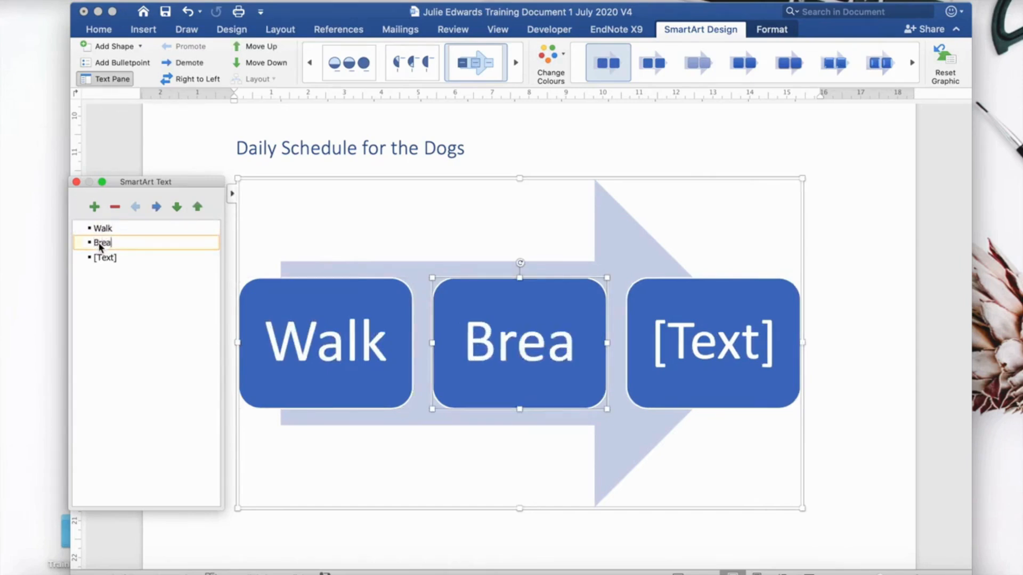
{"action": "type", "text": "kfast"}
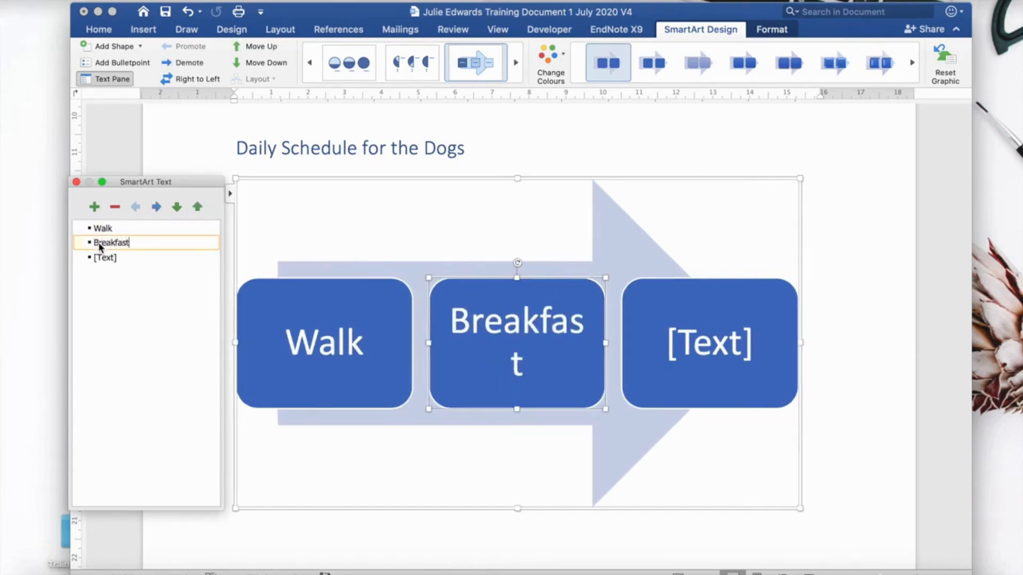
{"action": "left_click", "coordinate": [99, 259]}
{"action": "type", "text": "Play"}
Add three more boxes labelled Dinner, Walk and Bedtime after Play, and close the SmartArt text list.
{"action": "left_click", "coordinate": [94, 207]}
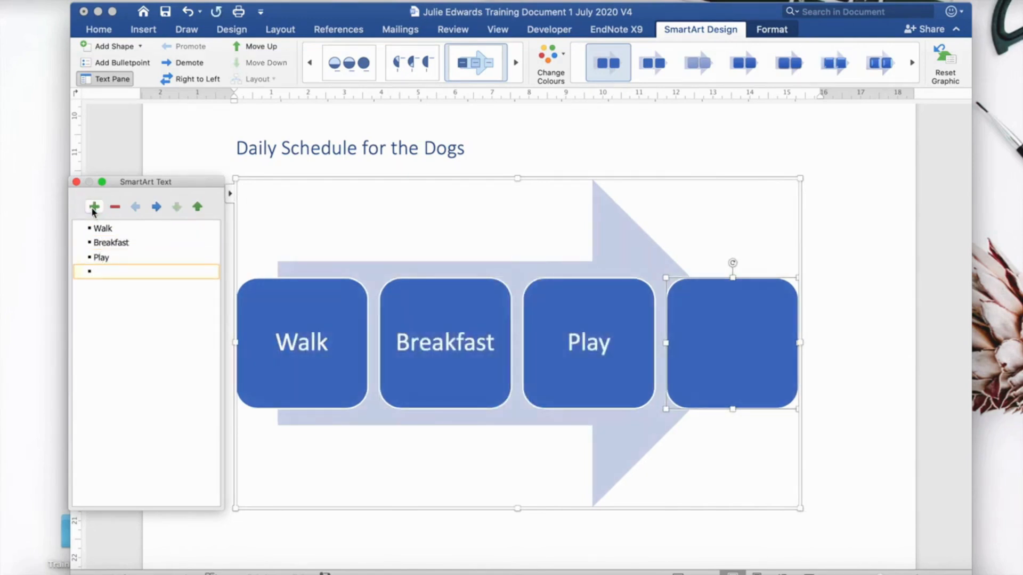
{"action": "type", "text": "Dinner"}
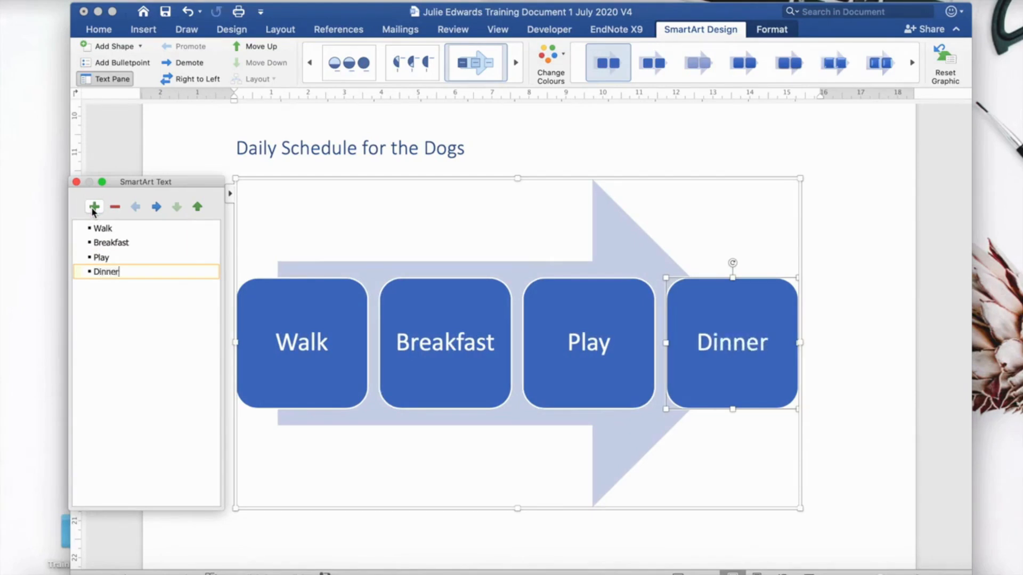
{"action": "left_click", "coordinate": [94, 207]}
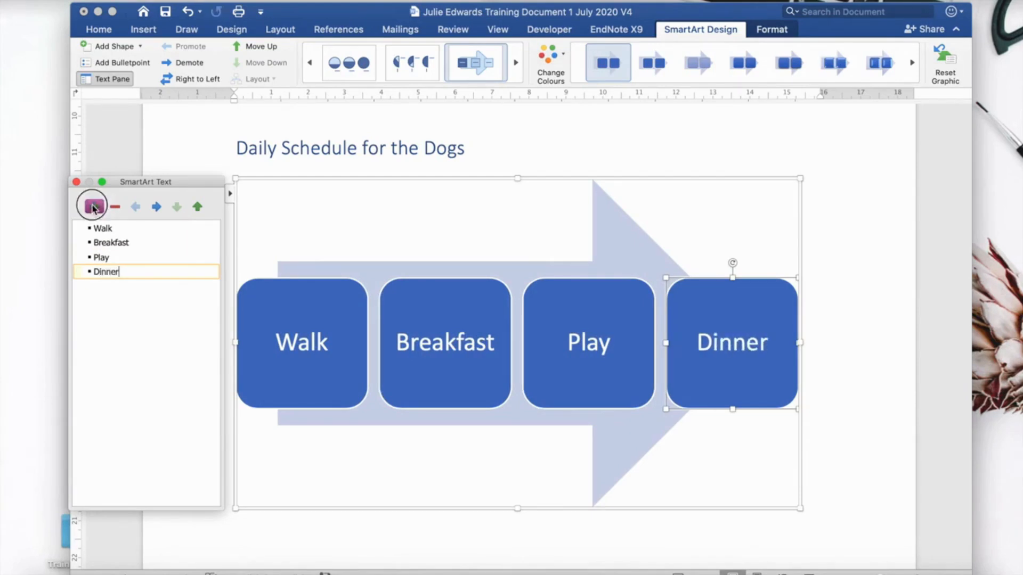
{"action": "type", "text": "Walk"}
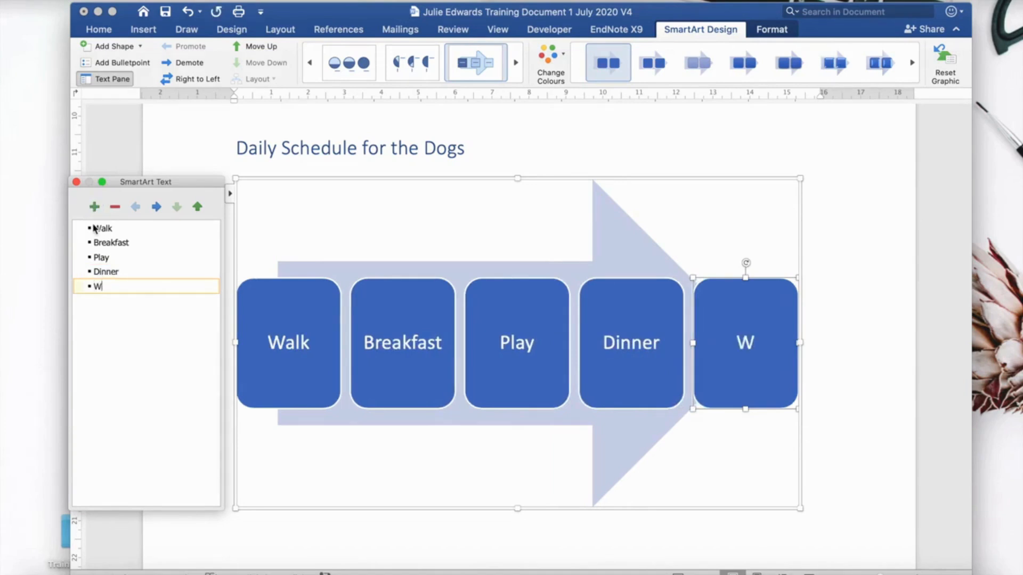
{"action": "left_click", "coordinate": [94, 207]}
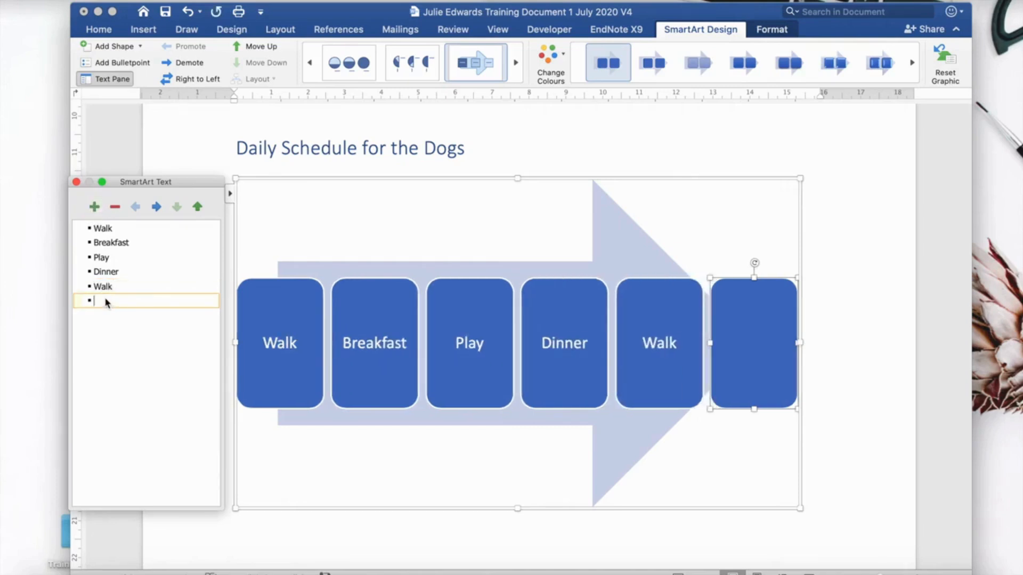
{"action": "type", "text": "Bedtime"}
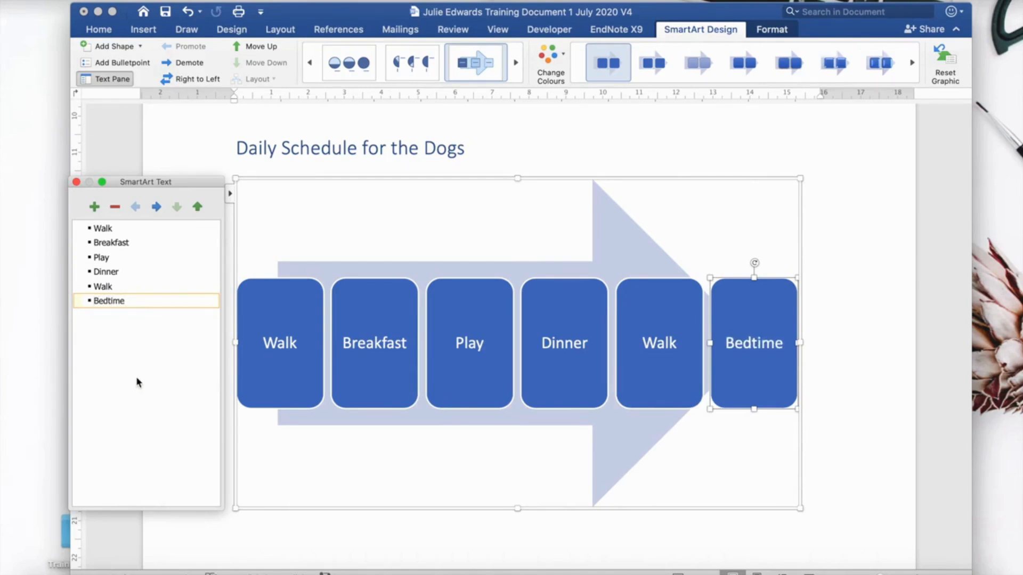
{"action": "left_click", "coordinate": [76, 183]}
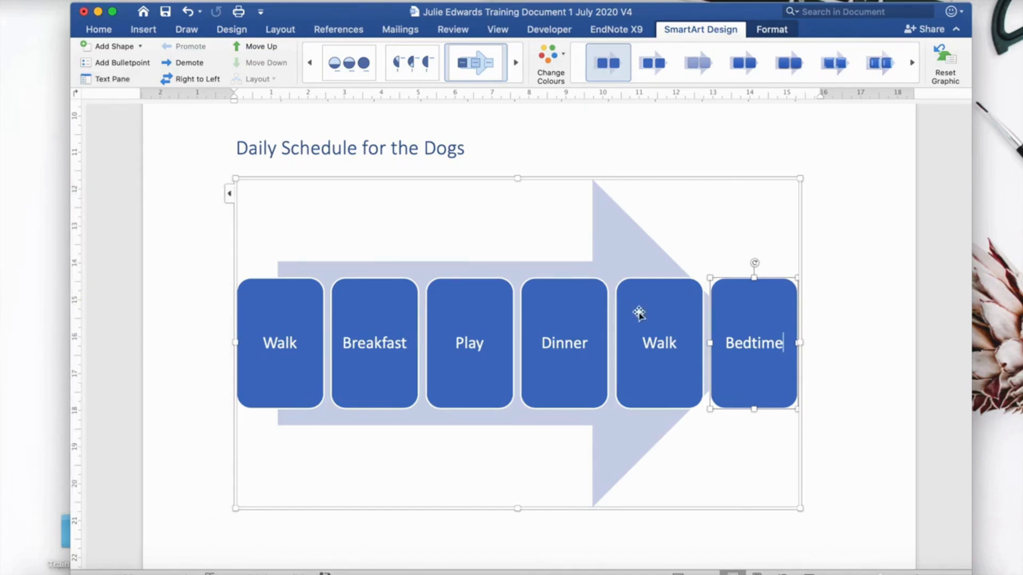
Widen the daily schedule graphic to about 17.5 cm, past the page's right margin, and stretch its background arrow to the full width.
{"action": "left_click_drag", "start_coordinate": [801, 342], "coordinate": [880, 343]}
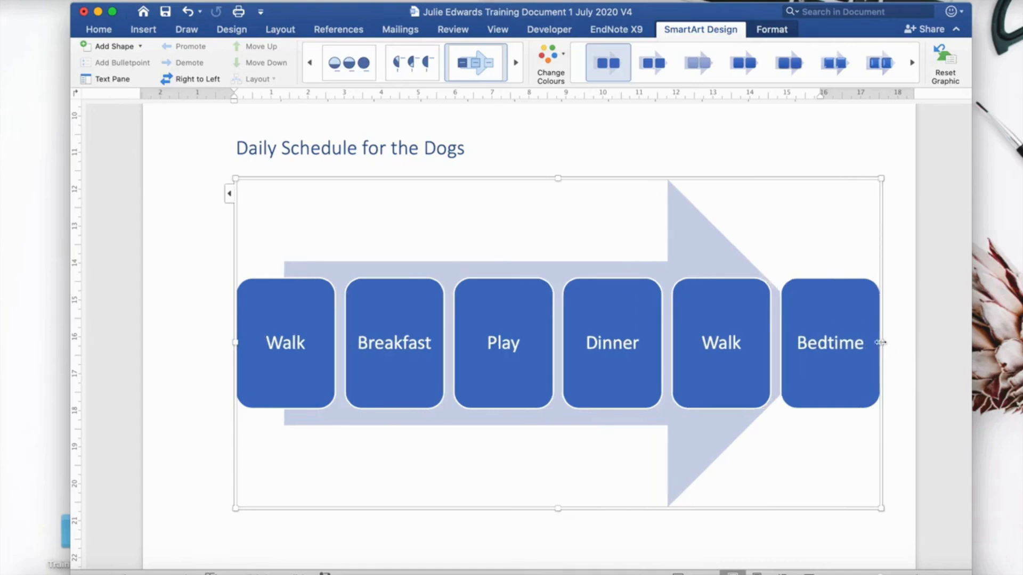
{"action": "left_click", "coordinate": [722, 261]}
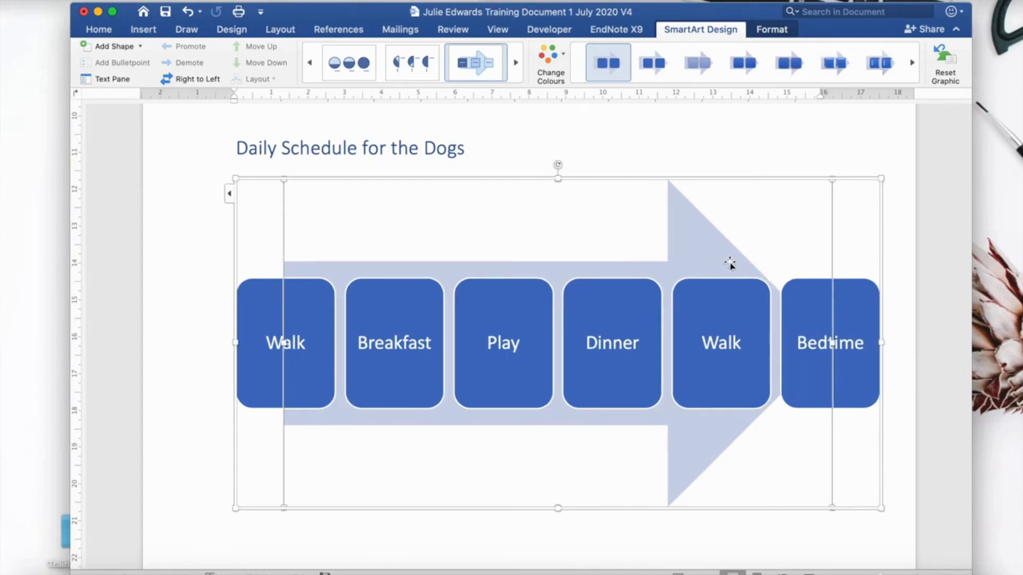
{"action": "left_click_drag", "start_coordinate": [833, 343], "coordinate": [878, 342]}
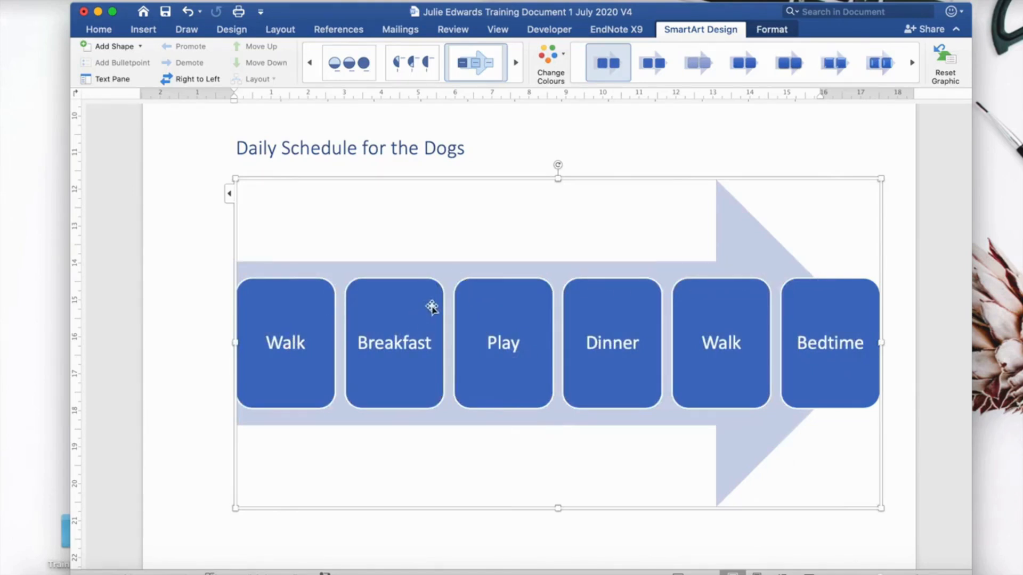
Try several SmartArt styles on the daily schedule graphic, including tilted 3-D perspective ones.
{"action": "left_click", "coordinate": [654, 69]}
{"action": "left_click", "coordinate": [702, 65]}
{"action": "left_click", "coordinate": [735, 69]}
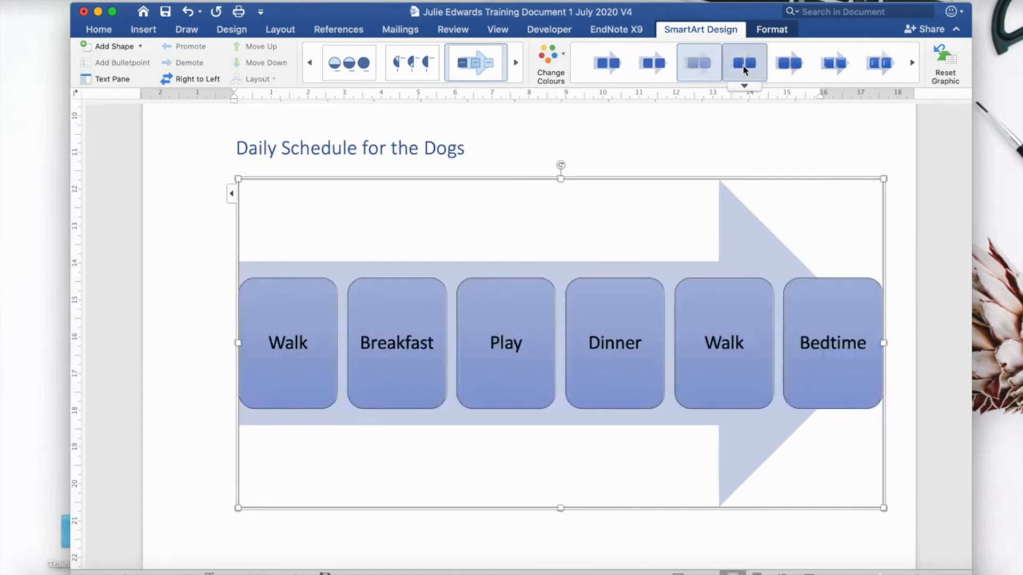
{"action": "left_click", "coordinate": [744, 87]}
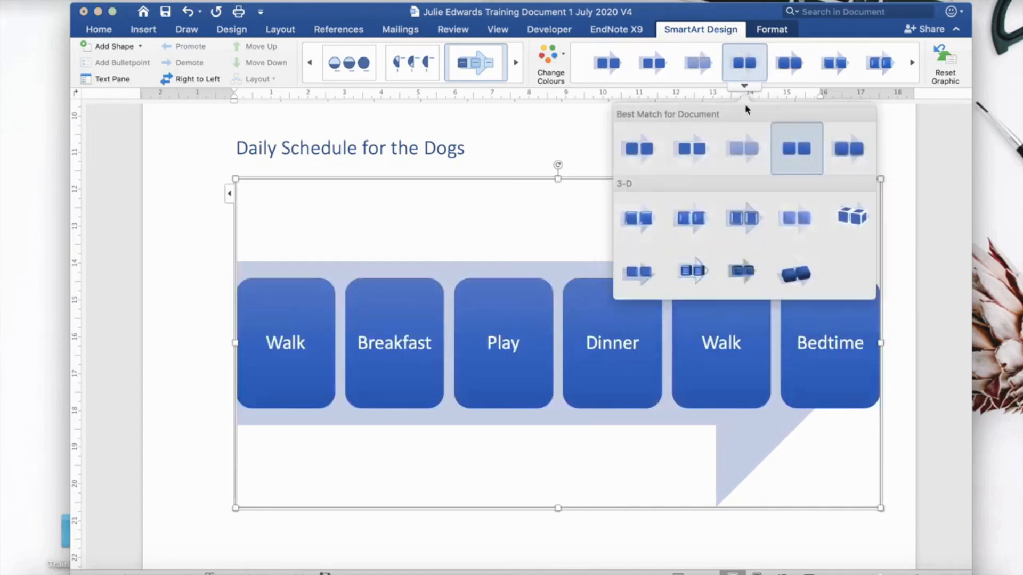
{"action": "left_click", "coordinate": [745, 269]}
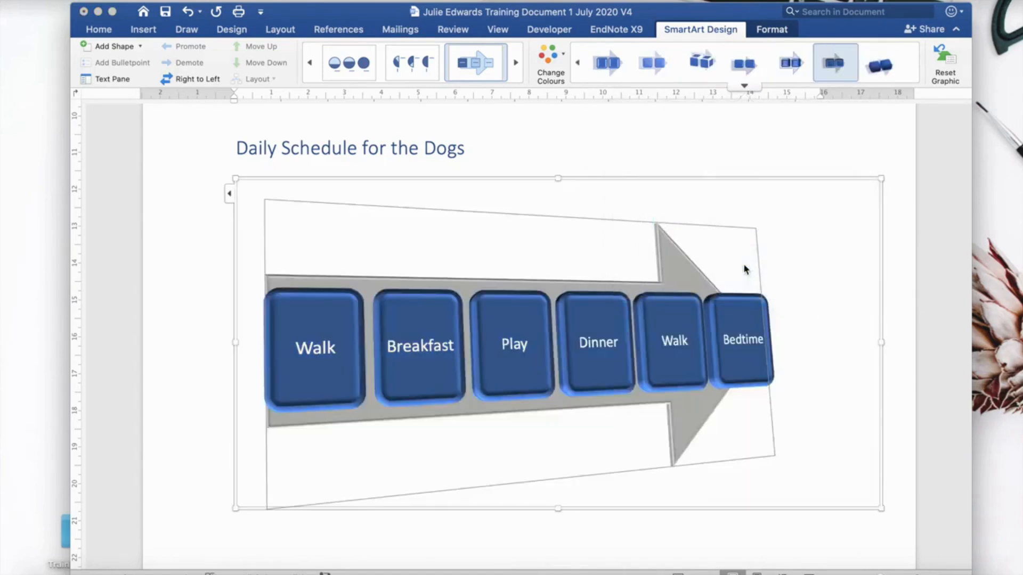
{"action": "left_click", "coordinate": [785, 71]}
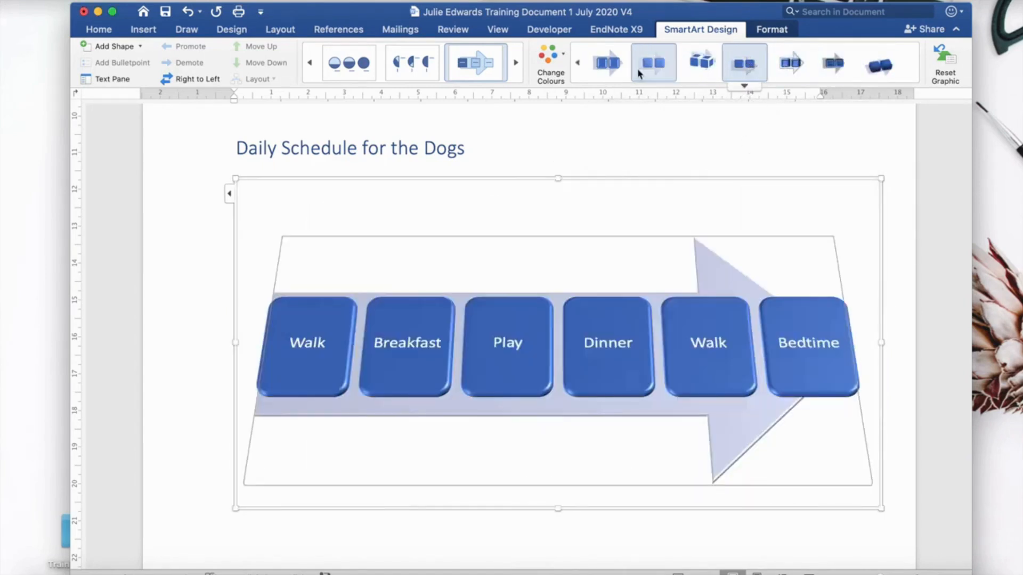
Give the daily schedule graphic the glossy, dark-outlined SmartArt style and recolour it with the blue-to-green Colourful range.
{"action": "left_click", "coordinate": [611, 64]}
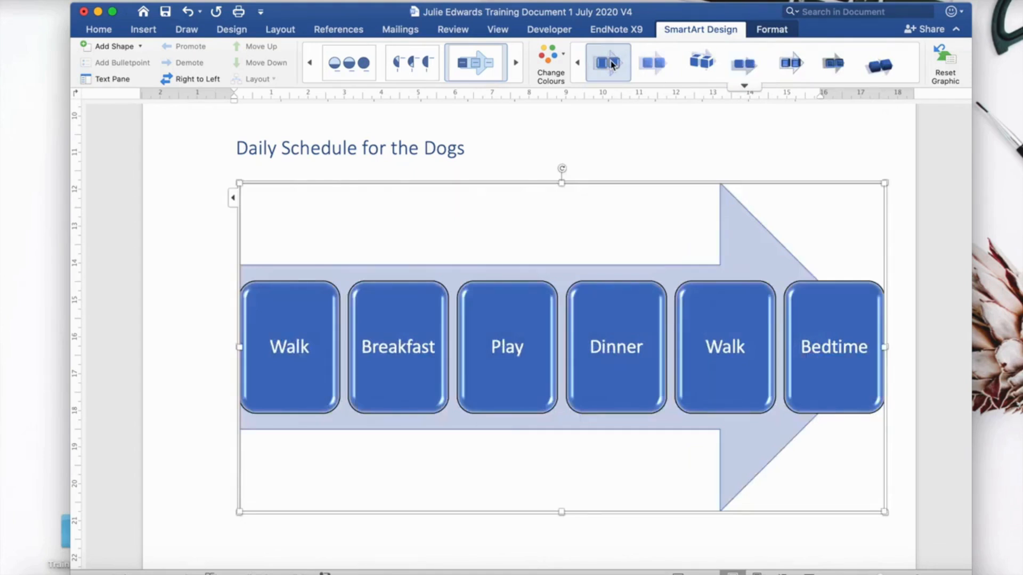
{"action": "left_click", "coordinate": [562, 55]}
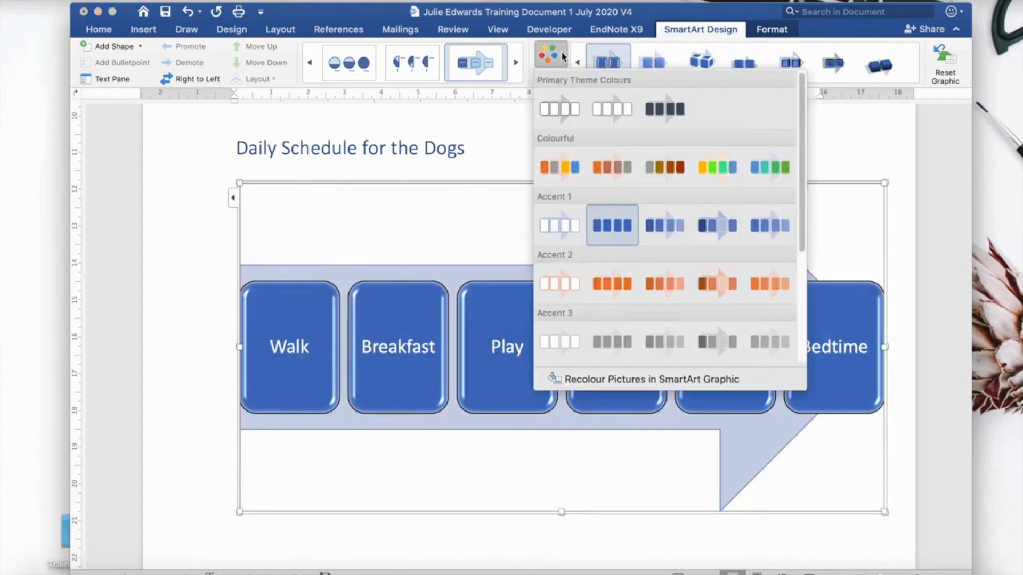
{"action": "left_click", "coordinate": [663, 166]}
{"action": "left_click", "coordinate": [562, 56]}
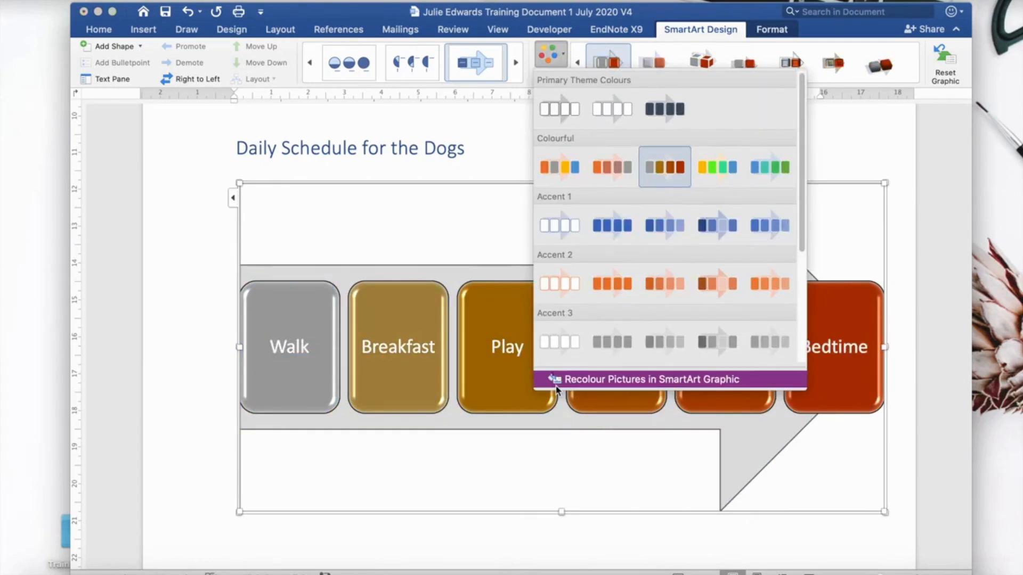
{"action": "left_click", "coordinate": [770, 168]}
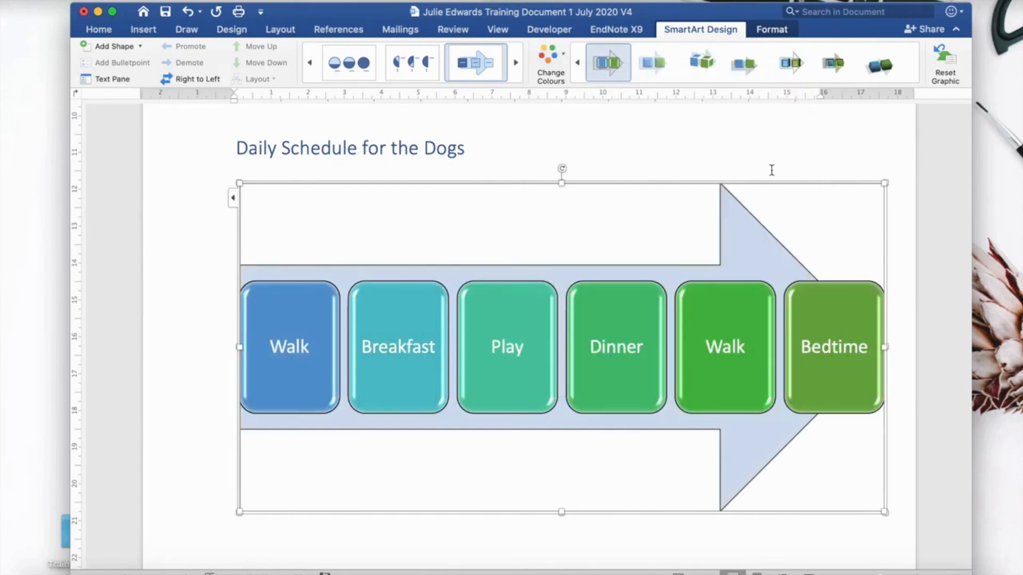
Insert a blank line between the "Daily Schedule for the Dogs" heading and its graphic.
{"action": "scroll", "coordinate": [838, 222], "scroll_direction": "down", "scroll_amount": 3}
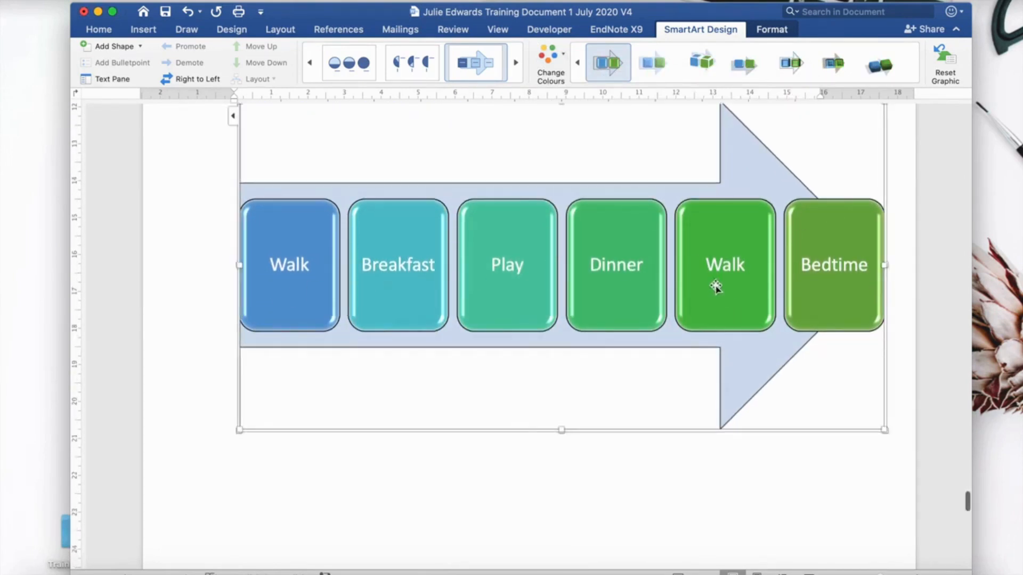
{"action": "scroll", "coordinate": [442, 321], "scroll_direction": "up", "scroll_amount": 1}
{"action": "scroll", "coordinate": [441, 322], "scroll_direction": "up", "scroll_amount": 5}
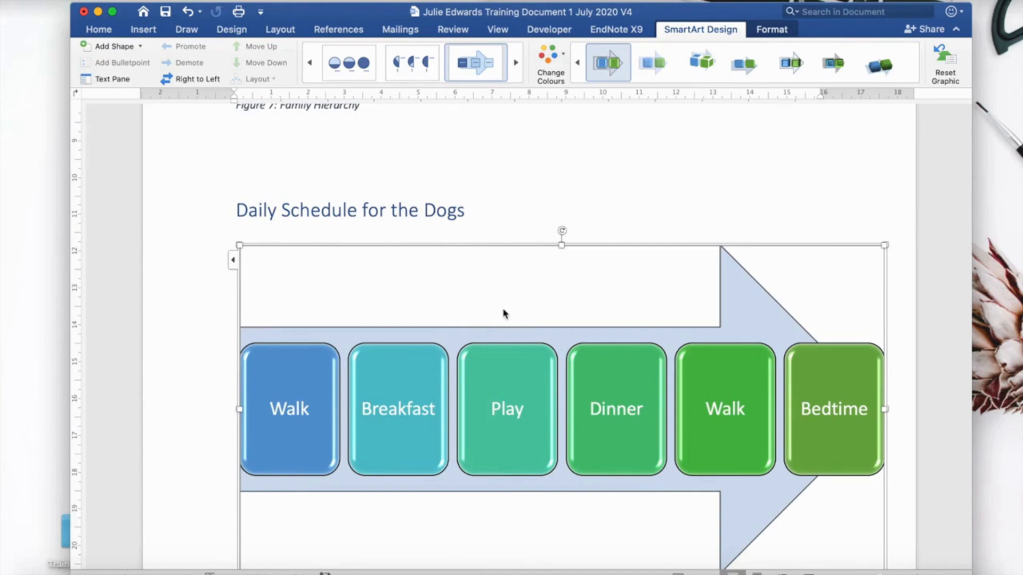
{"action": "left_click", "coordinate": [479, 211]}
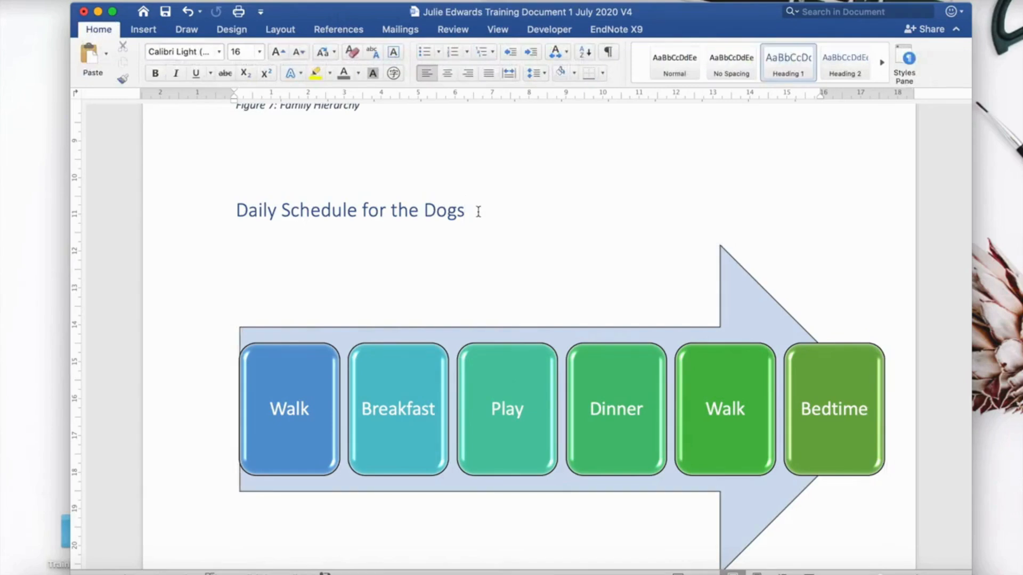
{"action": "key", "text": "Return"}
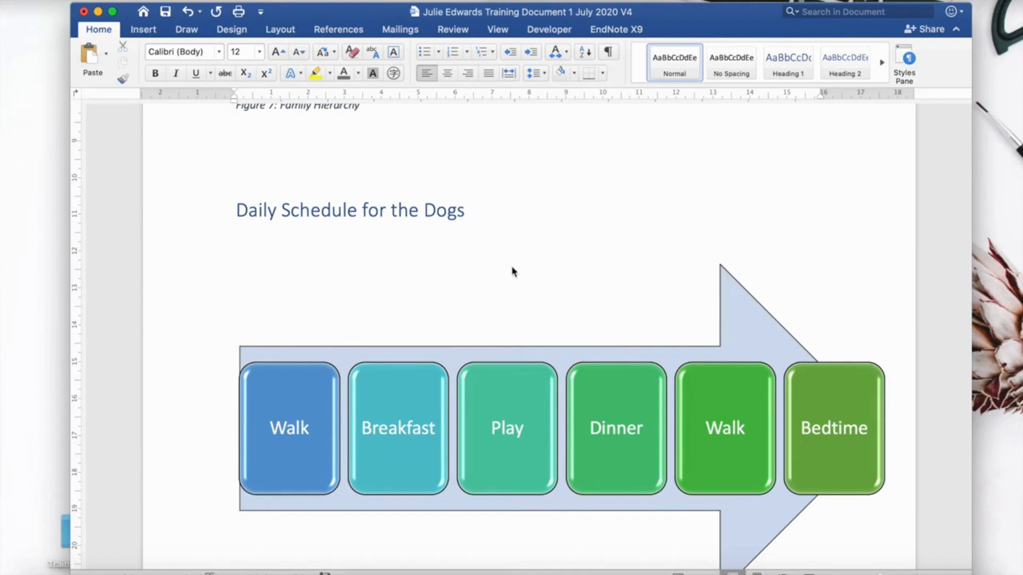
Insert the caption "Figure 8: The Dogs' Schedule" on the line below the daily schedule graphic.
{"action": "scroll", "coordinate": [506, 297], "scroll_direction": "down", "scroll_amount": 2}
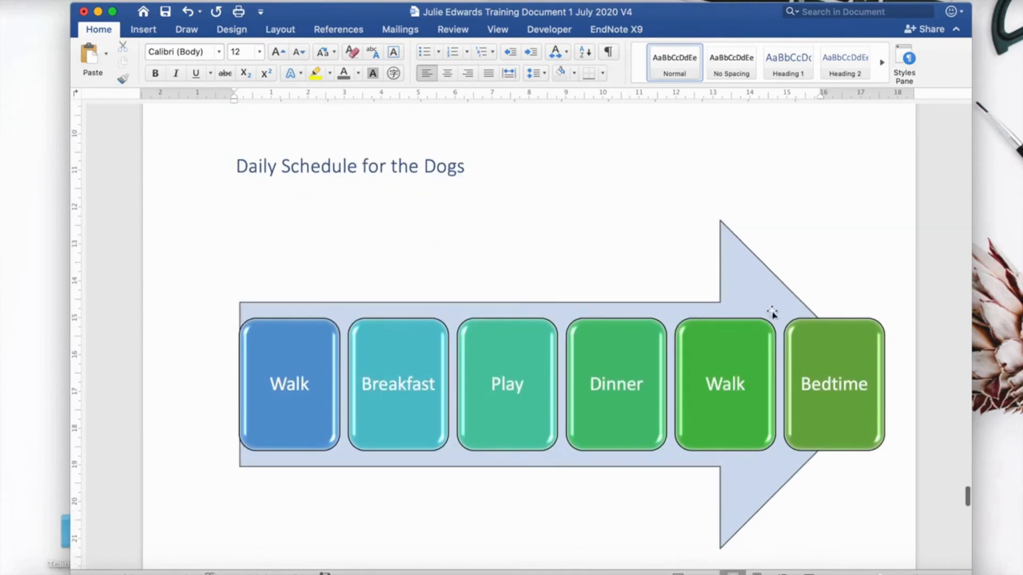
{"action": "scroll", "coordinate": [772, 313], "scroll_direction": "down", "scroll_amount": 5}
{"action": "left_click", "coordinate": [287, 449]}
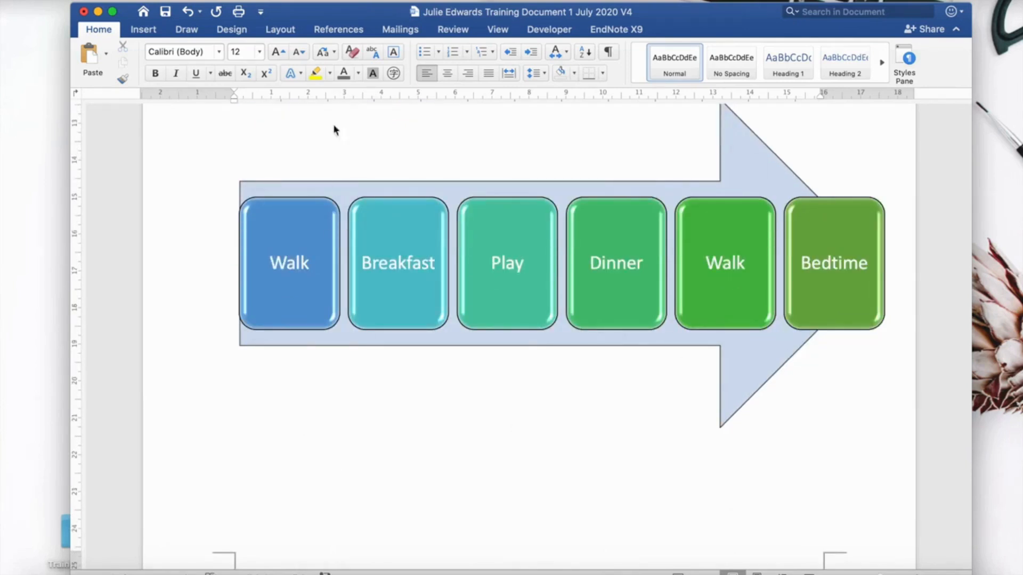
{"action": "left_click", "coordinate": [347, 31]}
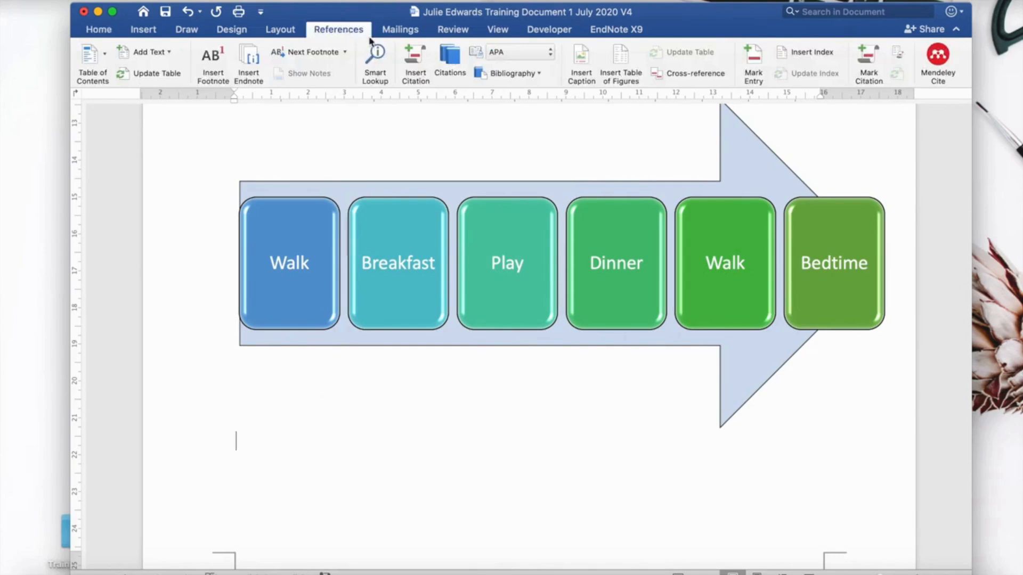
{"action": "left_click", "coordinate": [578, 76]}
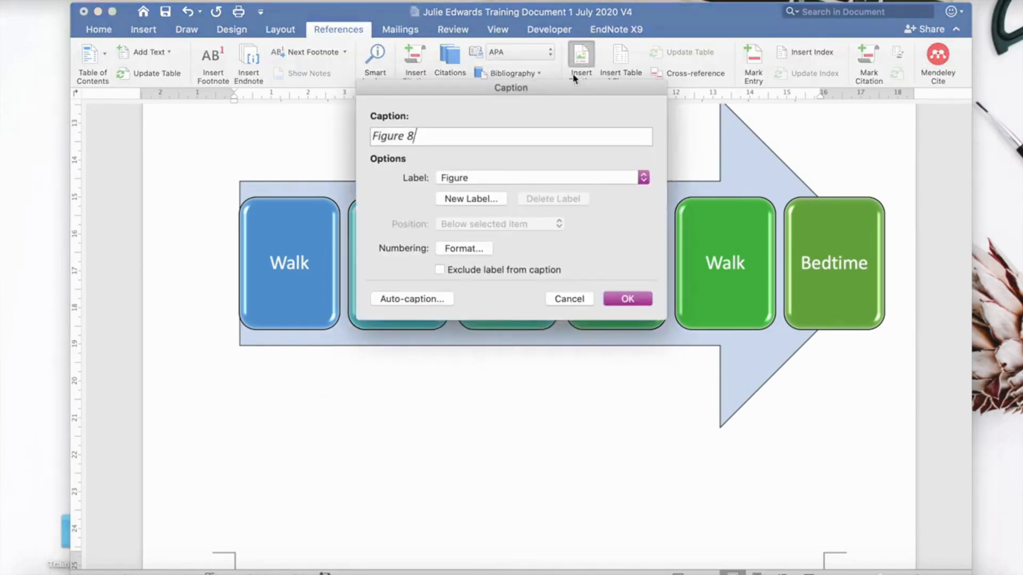
{"action": "type", "text": ": The Dogs'"}
{"action": "type", "text": "Schedule"}
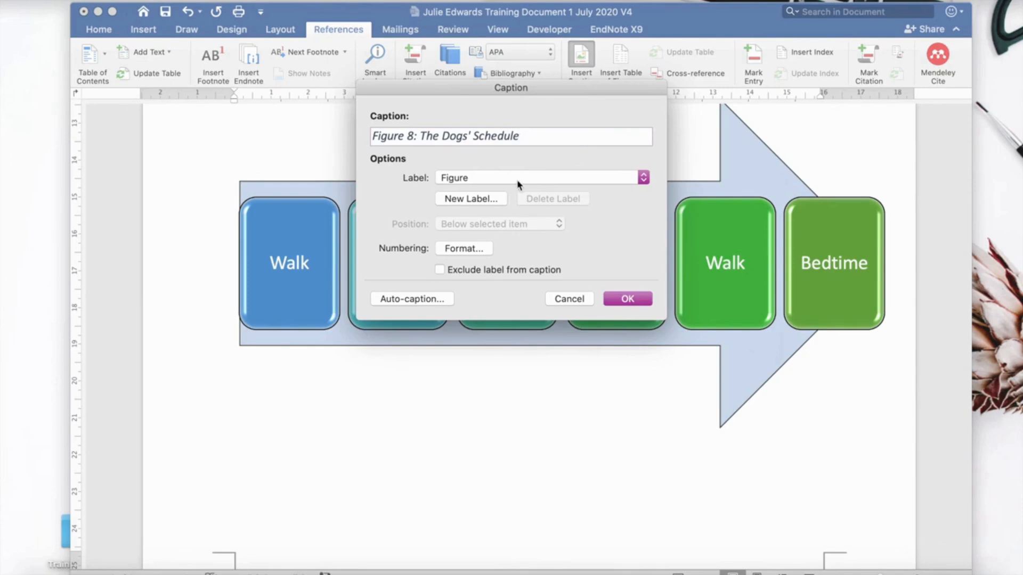
{"action": "left_click", "coordinate": [609, 300]}
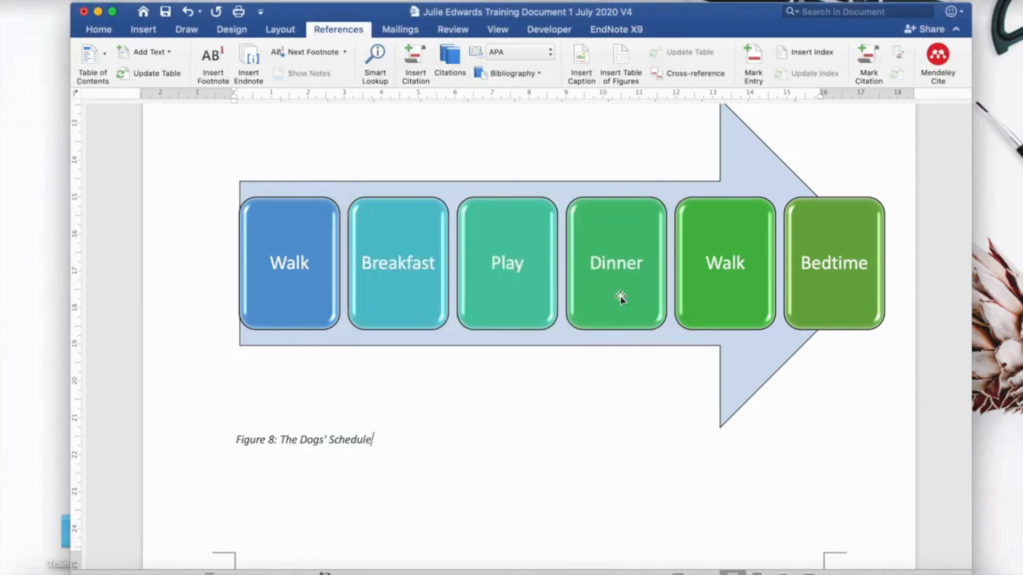
Update the entire table of figures under List of Images near the start of the document.
{"action": "scroll", "coordinate": [574, 499], "scroll_direction": "up", "scroll_amount": 1}
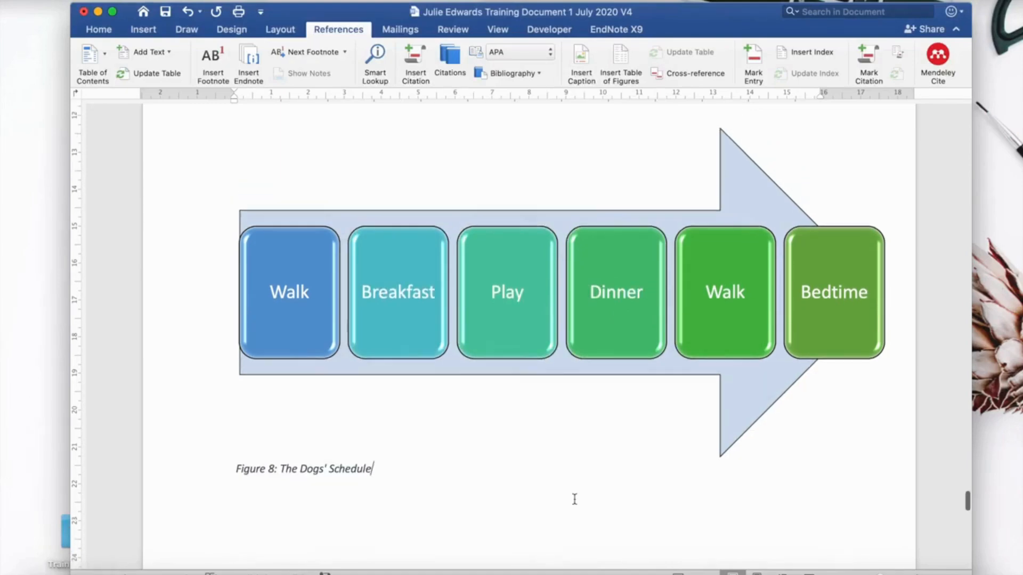
{"action": "scroll", "coordinate": [574, 499], "scroll_direction": "up", "scroll_amount": 20}
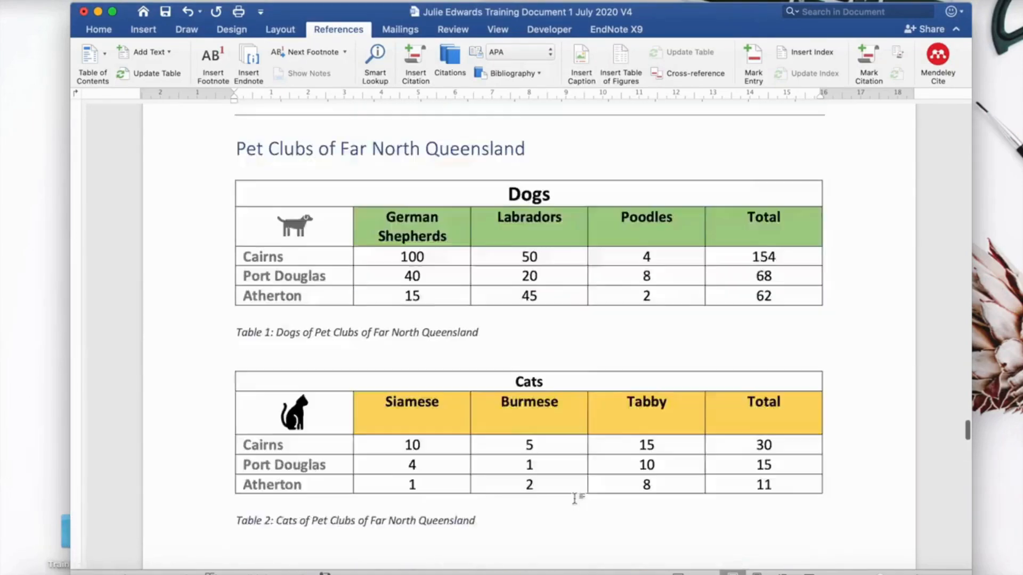
{"action": "scroll", "coordinate": [574, 499], "scroll_direction": "up", "scroll_amount": 15}
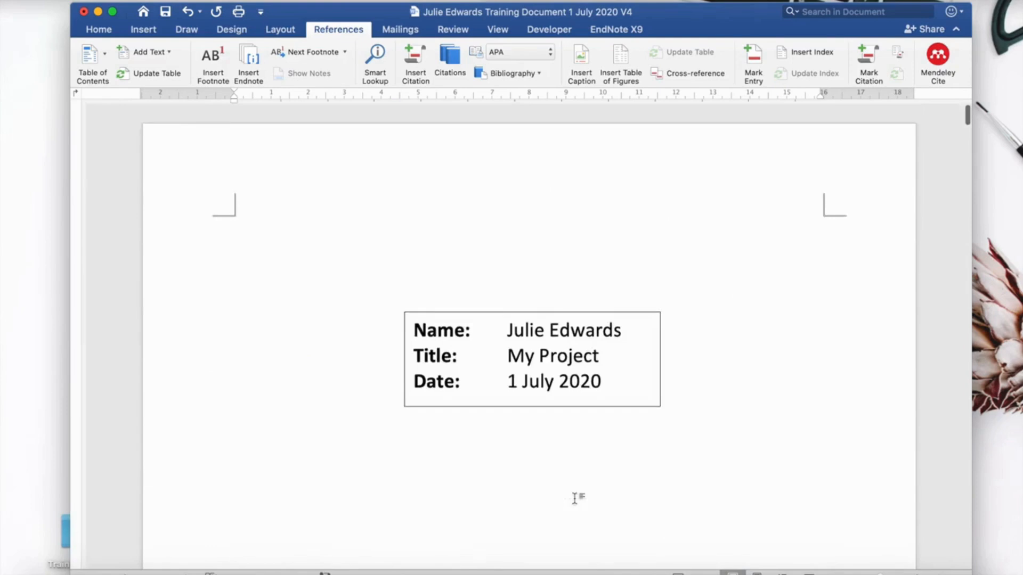
{"action": "scroll", "coordinate": [574, 502], "scroll_direction": "down", "scroll_amount": 5}
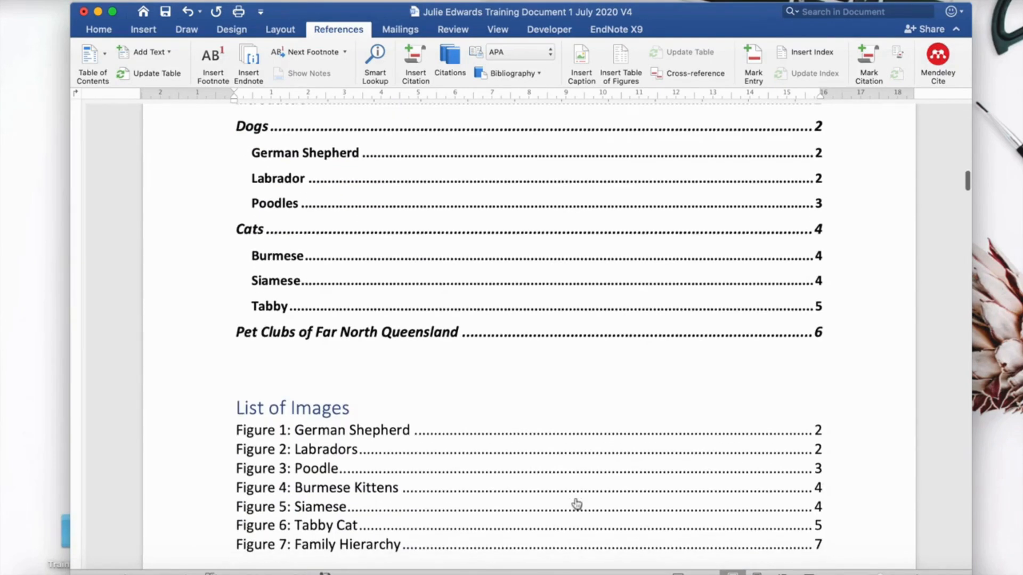
{"action": "scroll", "coordinate": [575, 502], "scroll_direction": "down", "scroll_amount": 5}
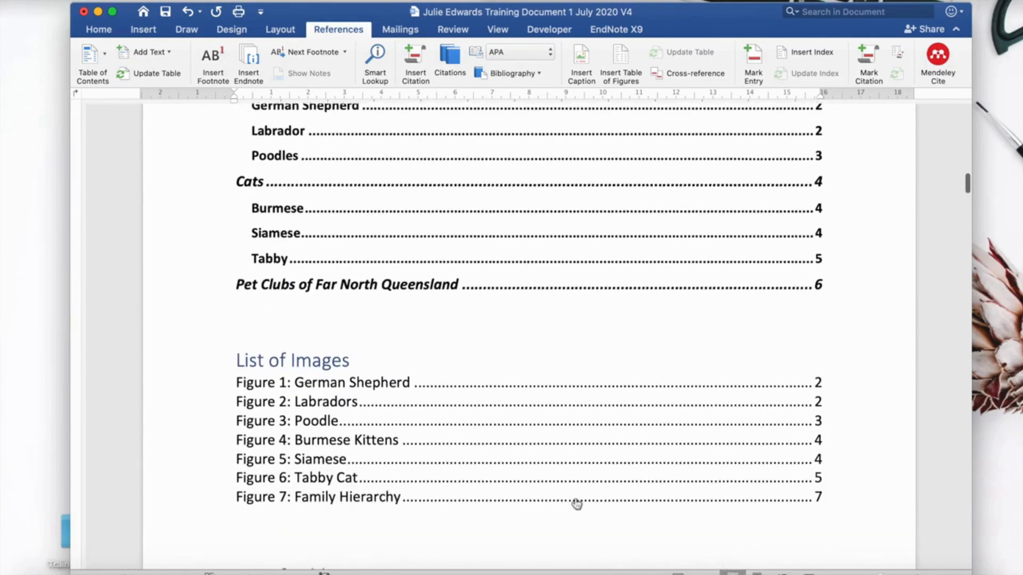
{"action": "scroll", "coordinate": [575, 499], "scroll_direction": "down", "scroll_amount": 1}
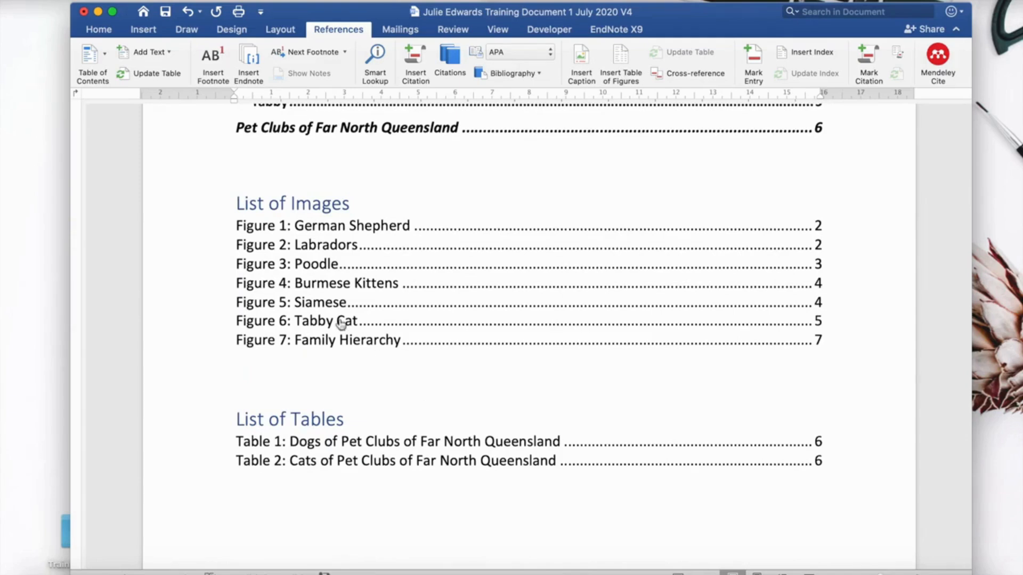
{"action": "left_click_drag", "start_coordinate": [226, 226], "coordinate": [248, 267]}
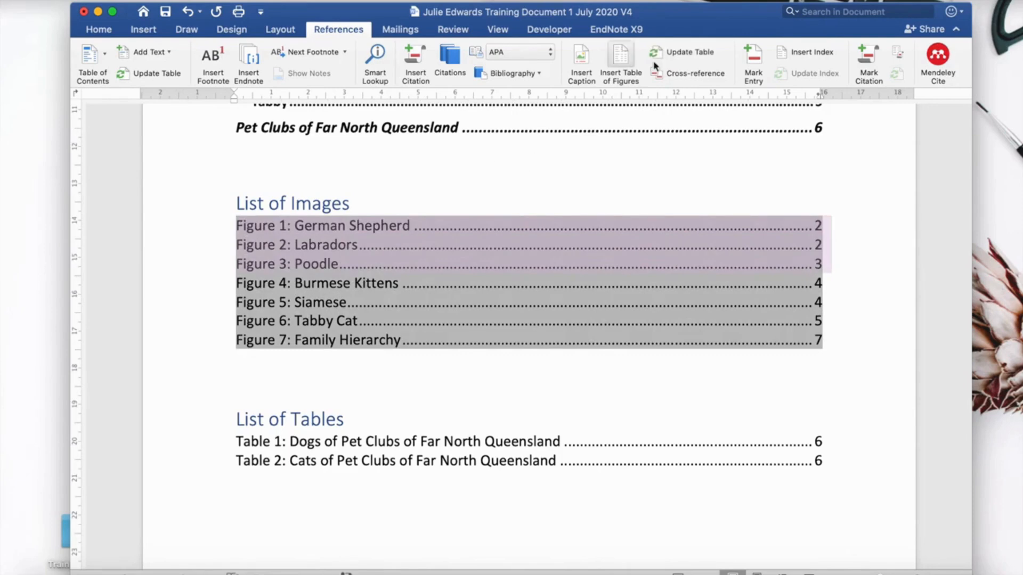
{"action": "left_click", "coordinate": [687, 52]}
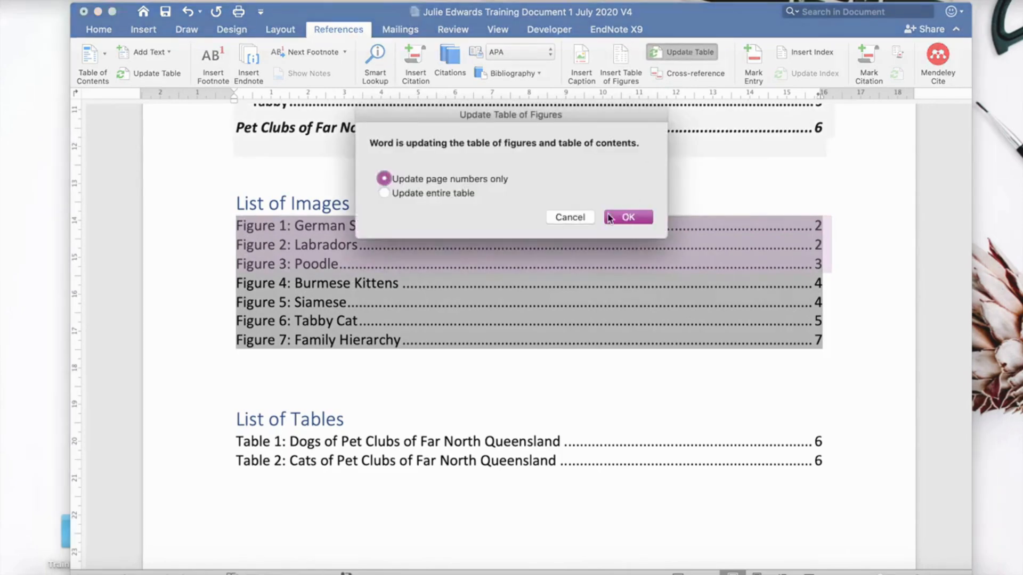
{"action": "left_click", "coordinate": [383, 193]}
{"action": "left_click", "coordinate": [629, 218]}
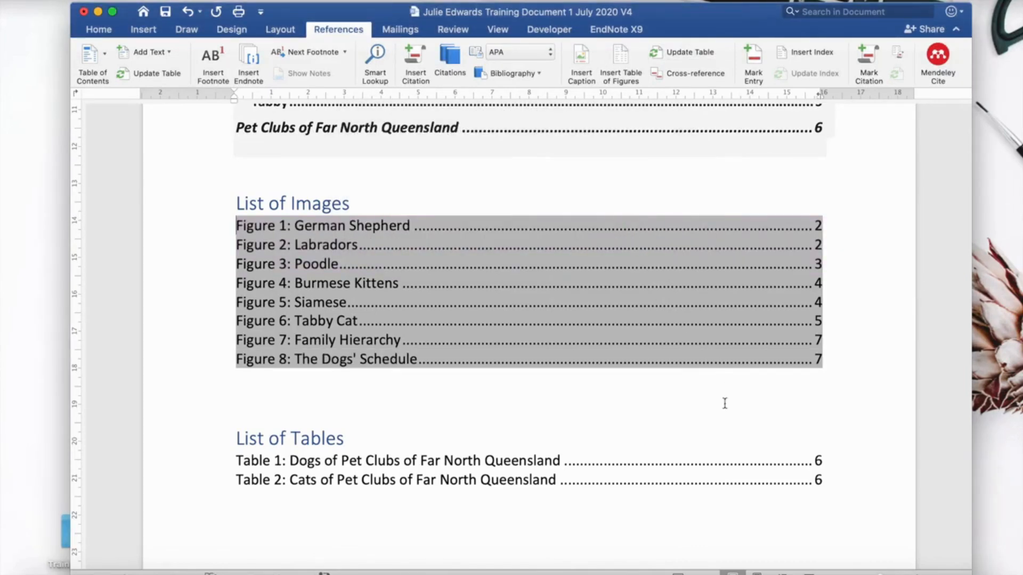
{"action": "left_click", "coordinate": [725, 402]}
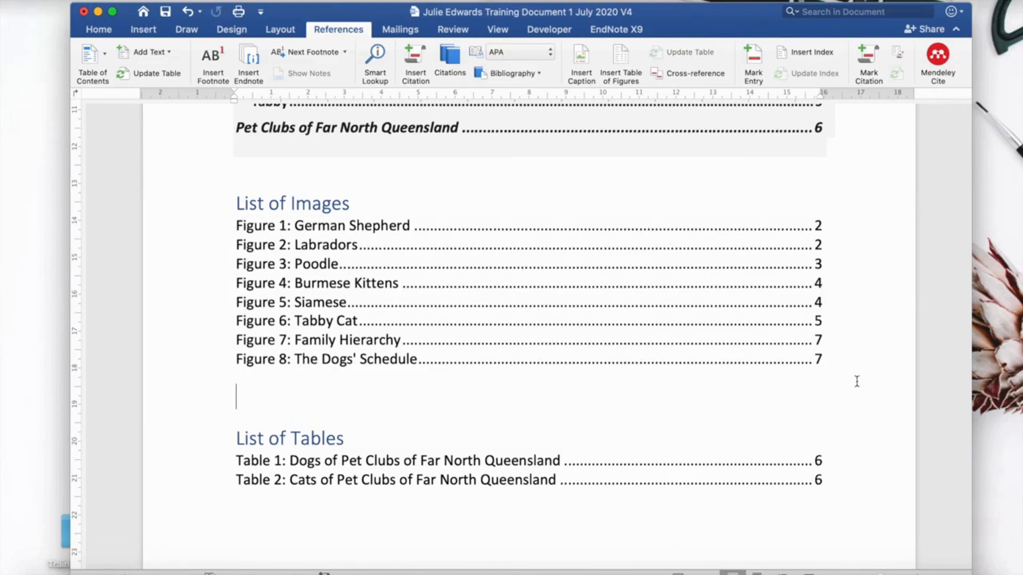
Check the table of contents, List of Images and List of Tables for missing headings, figures and tables.
{"action": "scroll", "coordinate": [857, 382], "scroll_direction": "up", "scroll_amount": 2}
{"action": "scroll", "coordinate": [857, 381], "scroll_direction": "up", "scroll_amount": 15}
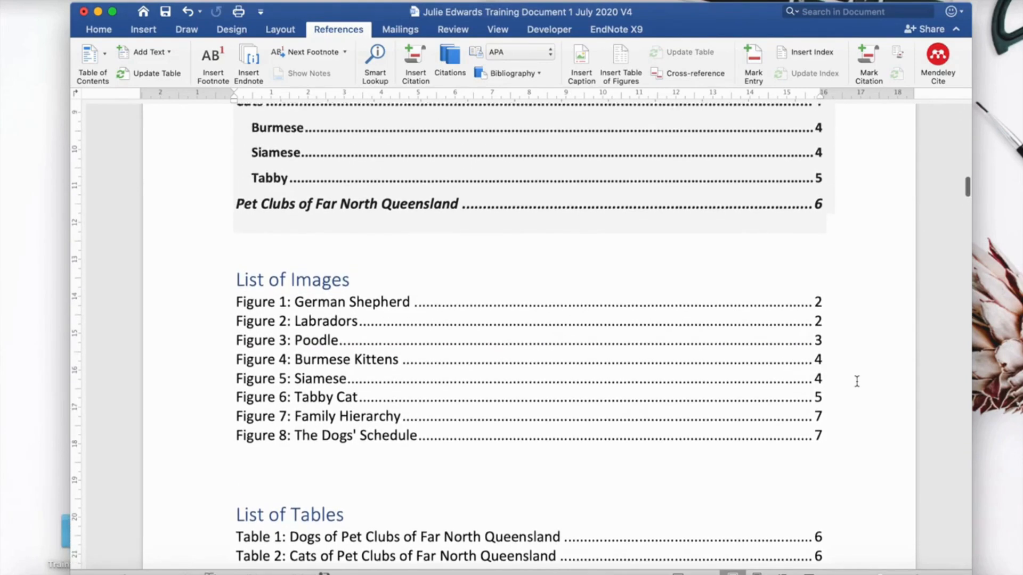
{"action": "scroll", "coordinate": [857, 381], "scroll_direction": "down", "scroll_amount": 4}
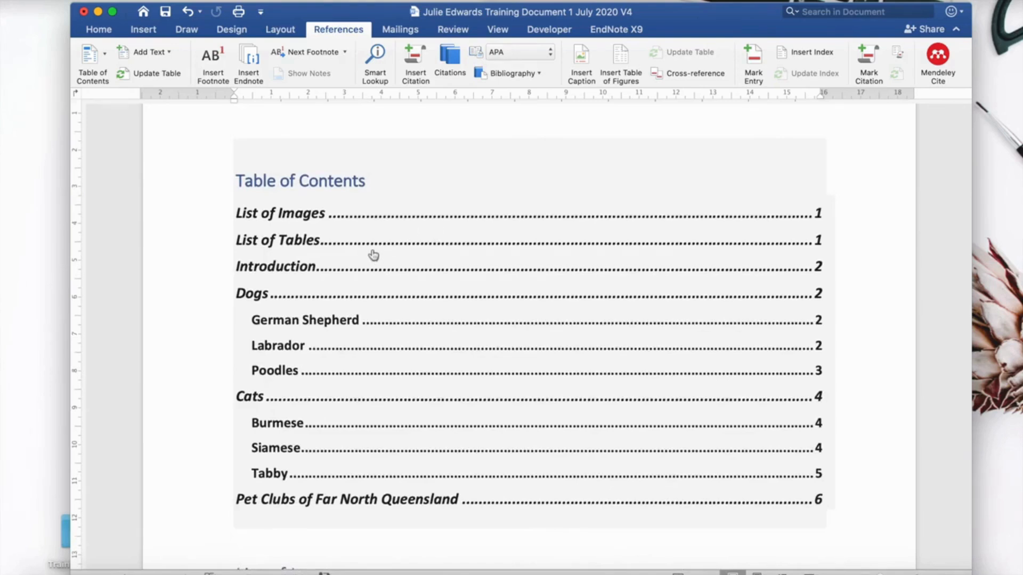
{"action": "scroll", "coordinate": [407, 344], "scroll_direction": "down", "scroll_amount": 2}
{"action": "scroll", "coordinate": [408, 343], "scroll_direction": "down", "scroll_amount": 2}
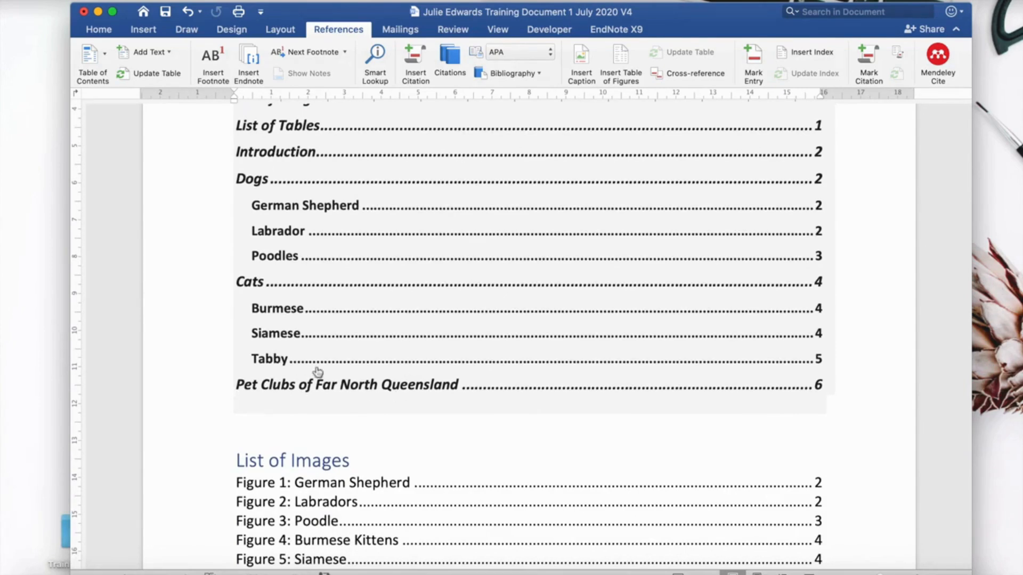
{"action": "scroll", "coordinate": [316, 373], "scroll_direction": "down", "scroll_amount": 15}
{"action": "scroll", "coordinate": [316, 369], "scroll_direction": "up", "scroll_amount": 1}
{"action": "scroll", "coordinate": [316, 369], "scroll_direction": "up", "scroll_amount": 1}
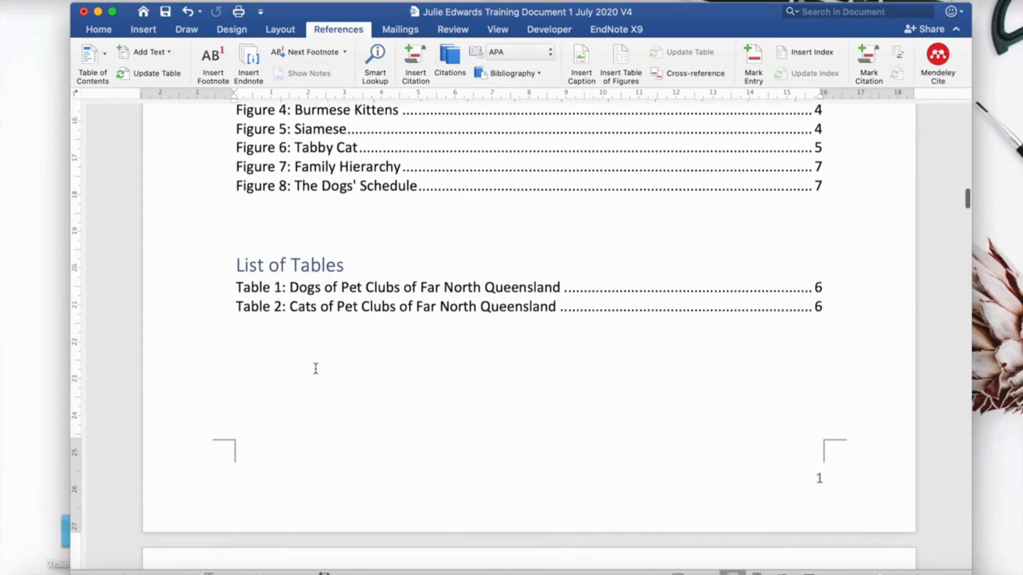
{"action": "scroll", "coordinate": [316, 369], "scroll_direction": "up", "scroll_amount": 12}
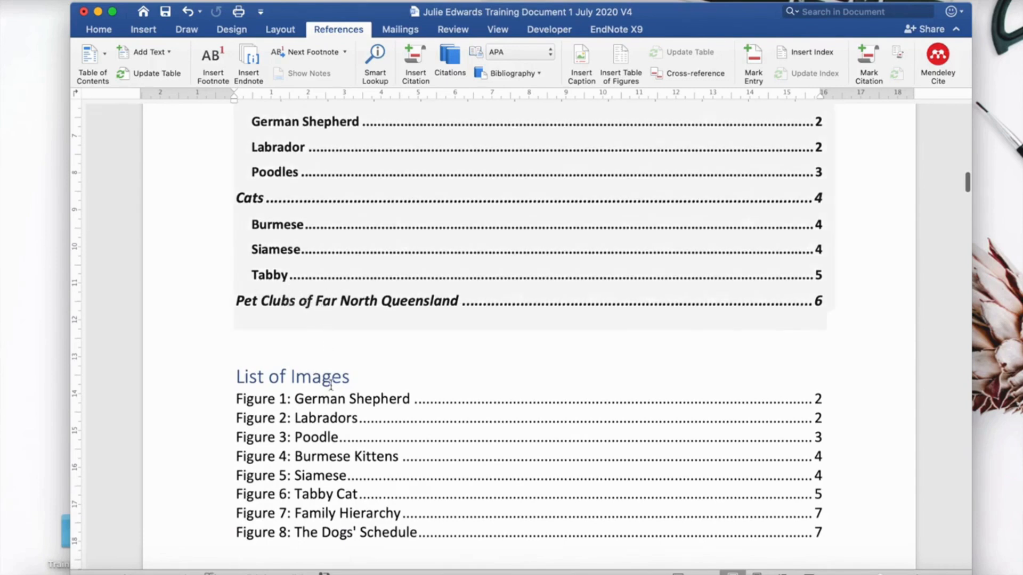
{"action": "scroll", "coordinate": [333, 421], "scroll_direction": "down", "scroll_amount": 1}
{"action": "scroll", "coordinate": [333, 420], "scroll_direction": "down", "scroll_amount": 6}
{"action": "left_click", "coordinate": [332, 402]}
{"action": "scroll", "coordinate": [327, 259], "scroll_direction": "up", "scroll_amount": 6}
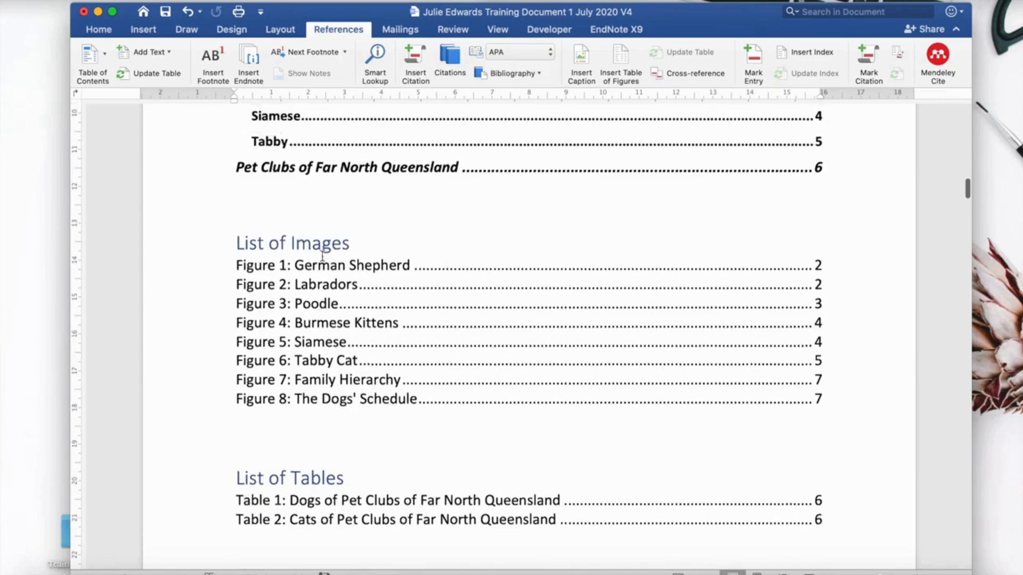
{"action": "left_click", "coordinate": [263, 304]}
Update the entire table of contents, including headings as well as page numbers.
{"action": "scroll", "coordinate": [349, 300], "scroll_direction": "up", "scroll_amount": 4}
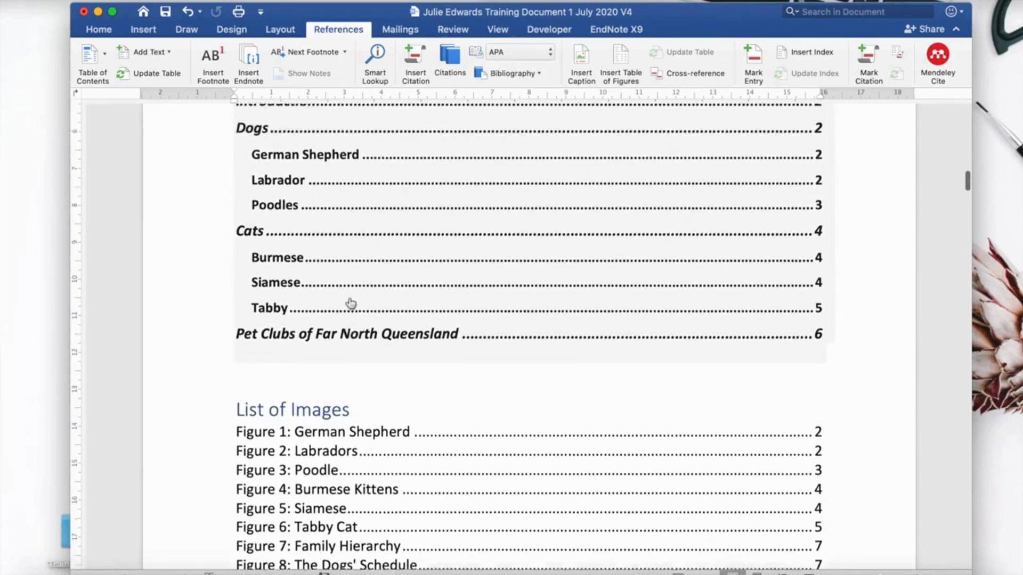
{"action": "scroll", "coordinate": [350, 304], "scroll_direction": "up", "scroll_amount": 4}
{"action": "left_click", "coordinate": [326, 176]}
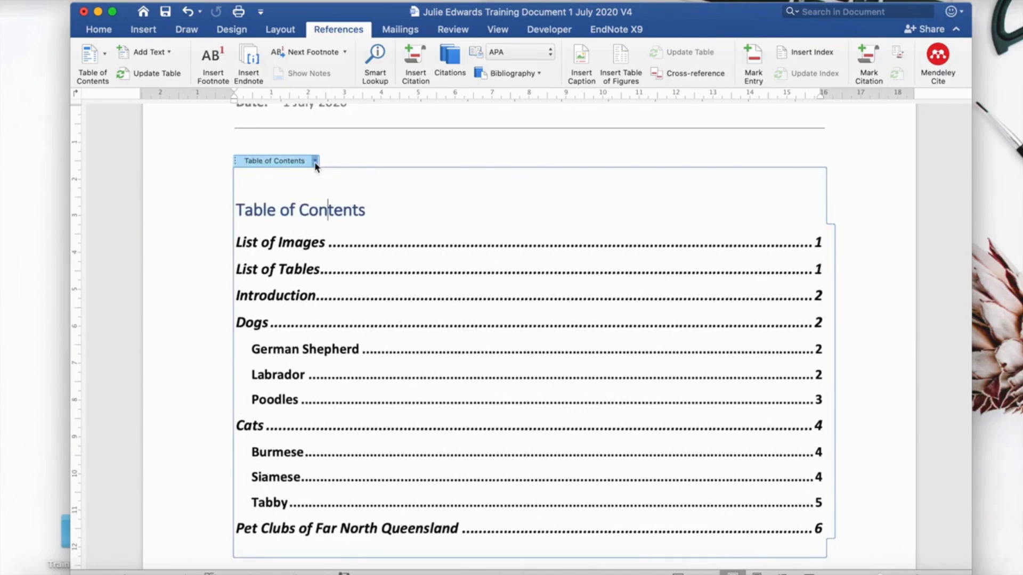
{"action": "left_click", "coordinate": [315, 161]}
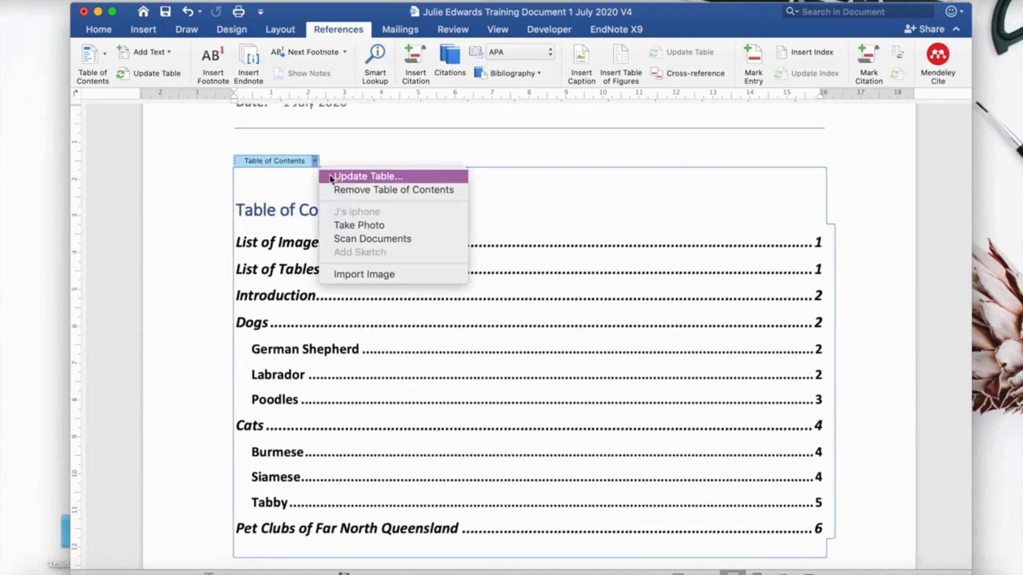
{"action": "left_click", "coordinate": [330, 177]}
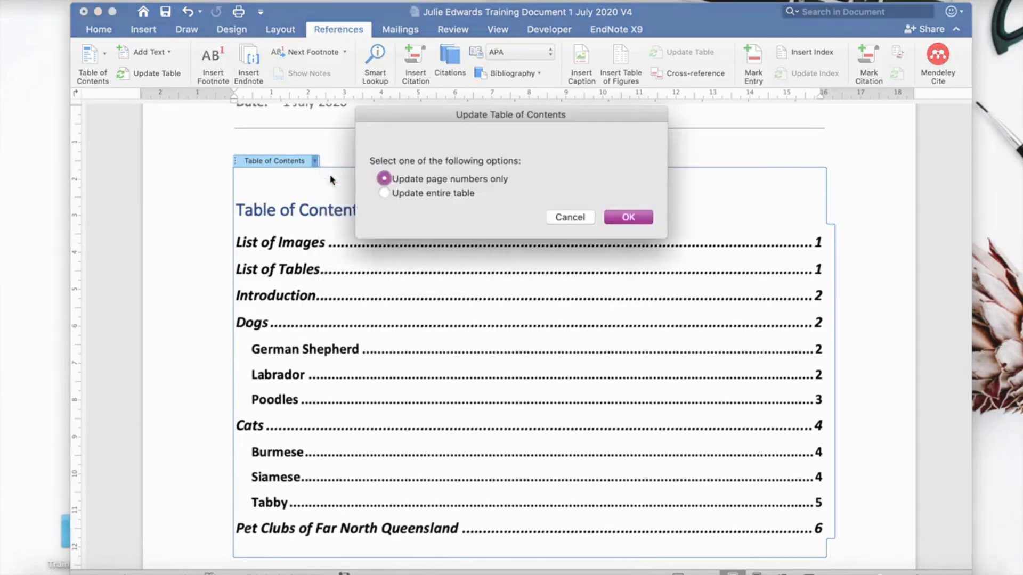
{"action": "left_click", "coordinate": [383, 193]}
{"action": "left_click", "coordinate": [627, 217]}
{"action": "scroll", "coordinate": [613, 337], "scroll_direction": "down", "scroll_amount": 5}
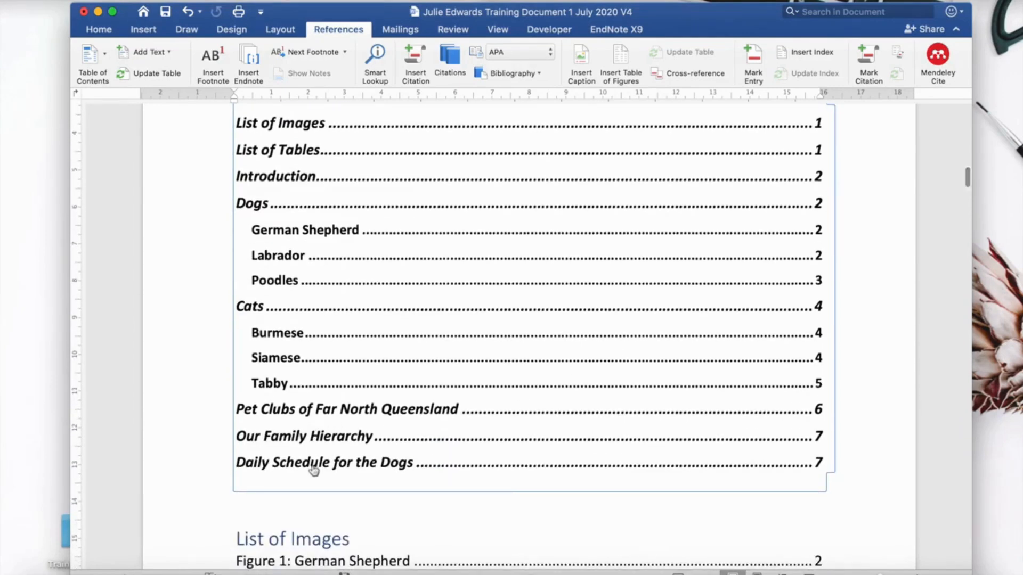
Check the updated table of contents and List of Images for the family hierarchy and dogs' schedule entries.
{"action": "scroll", "coordinate": [314, 469], "scroll_direction": "down", "scroll_amount": 10}
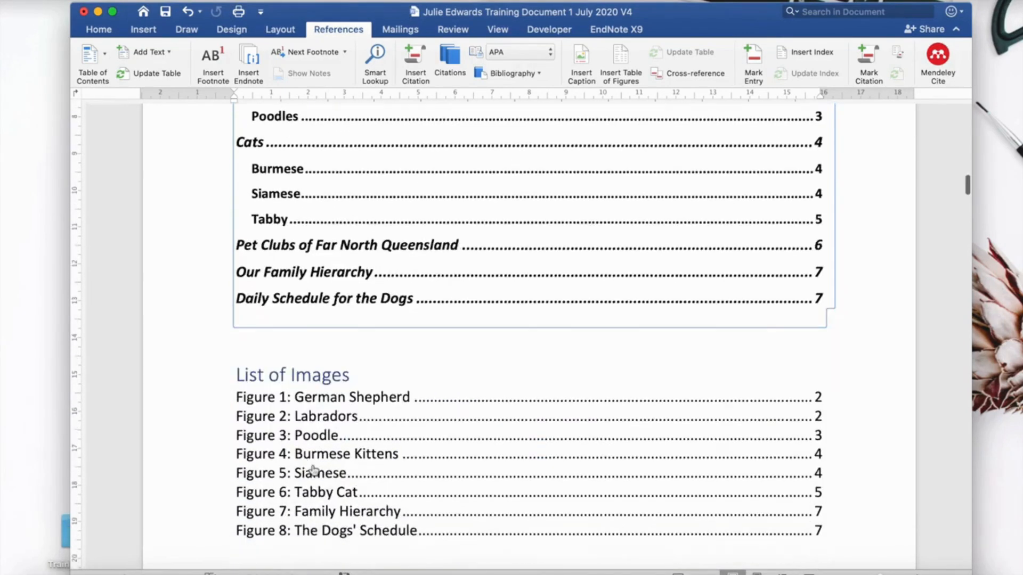
{"action": "scroll", "coordinate": [311, 466], "scroll_direction": "down", "scroll_amount": 4}
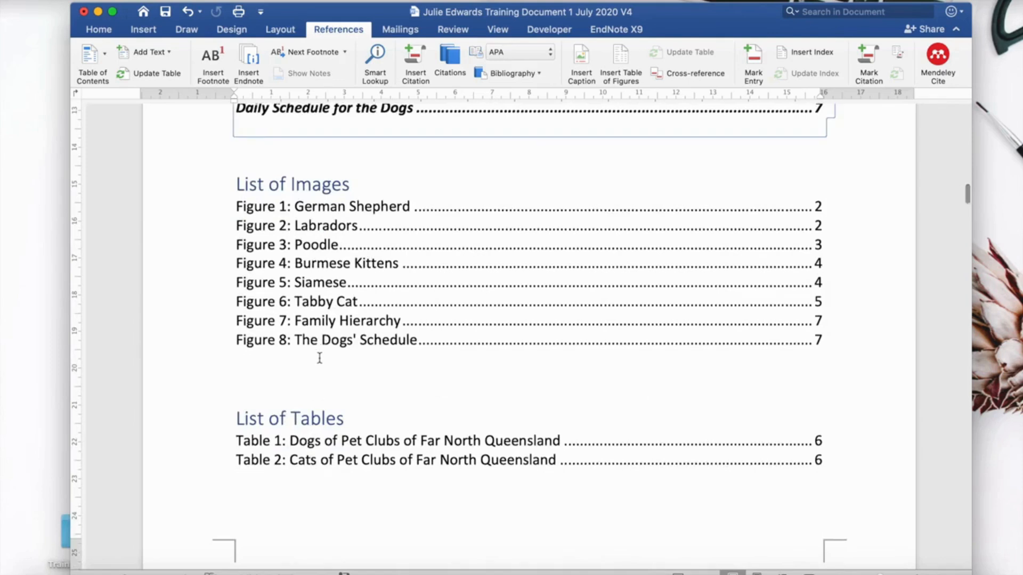
{"action": "scroll", "coordinate": [320, 358], "scroll_direction": "up", "scroll_amount": 10}
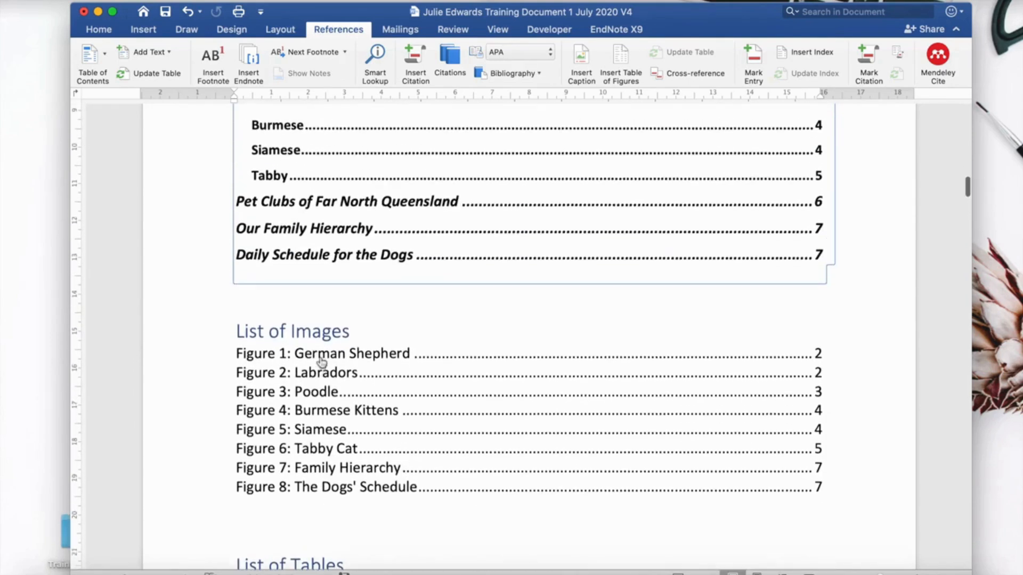
{"action": "scroll", "coordinate": [319, 358], "scroll_direction": "up", "scroll_amount": 3}
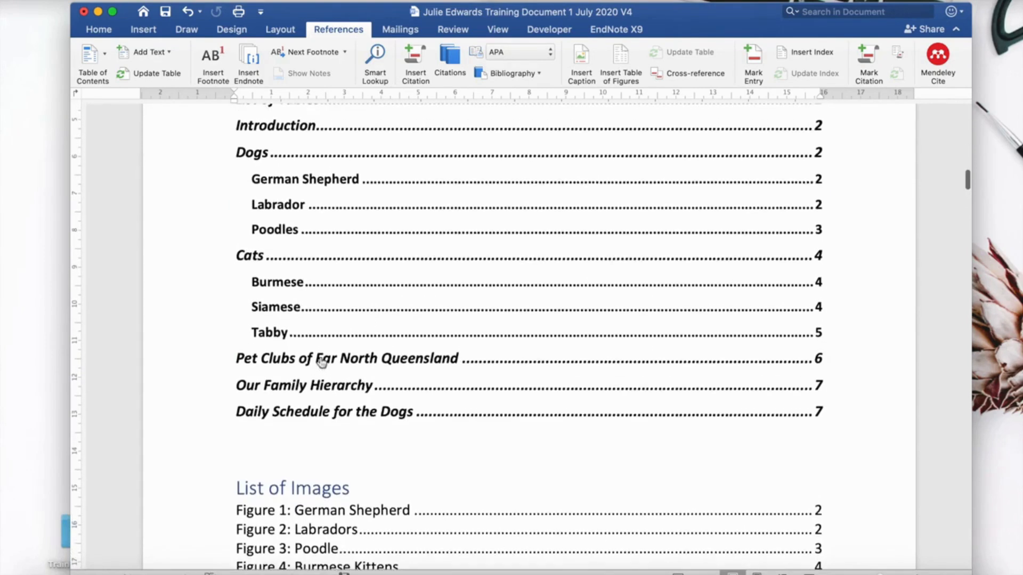
{"action": "scroll", "coordinate": [321, 361], "scroll_direction": "up", "scroll_amount": 5}
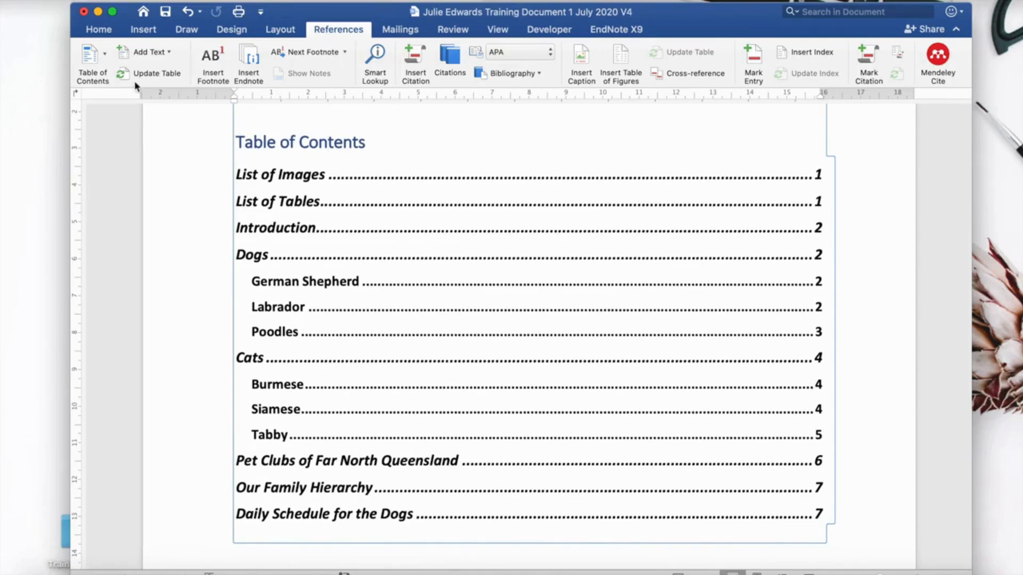
Save the document as a new version in the Training Images folder, changing the version at the end of its file name to V5.
{"action": "left_click", "coordinate": [85, 0]}
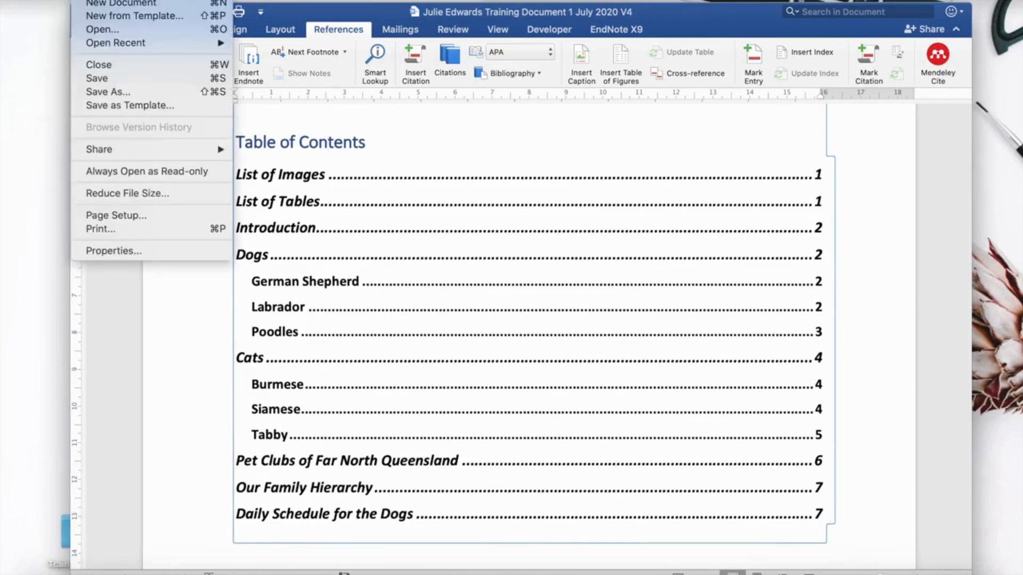
{"action": "left_click", "coordinate": [96, 96]}
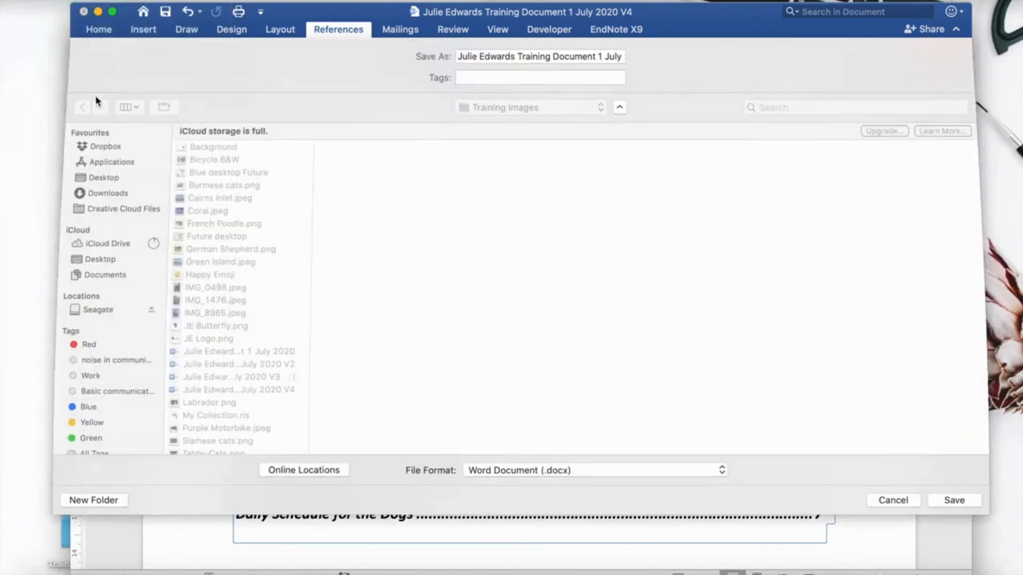
{"action": "left_click", "coordinate": [626, 57]}
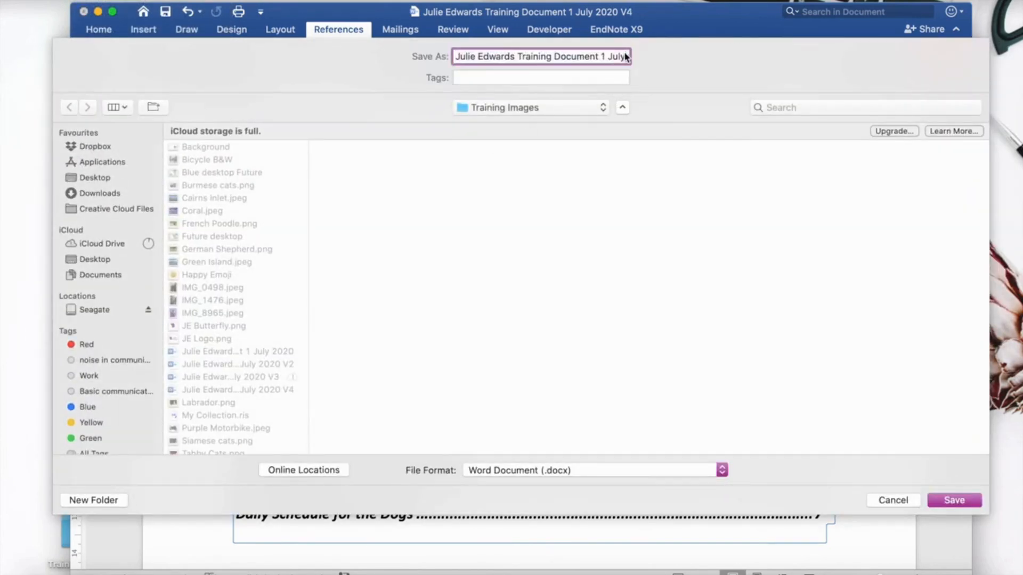
{"action": "key", "text": "Right"}
{"action": "key", "text": "Right"}
{"action": "key", "text": "Right"}
{"action": "key", "text": "Right"}
{"action": "key", "text": "Right"}
{"action": "key", "text": "Right"}
{"action": "key", "text": "Right"}
{"action": "key", "text": "Right"}
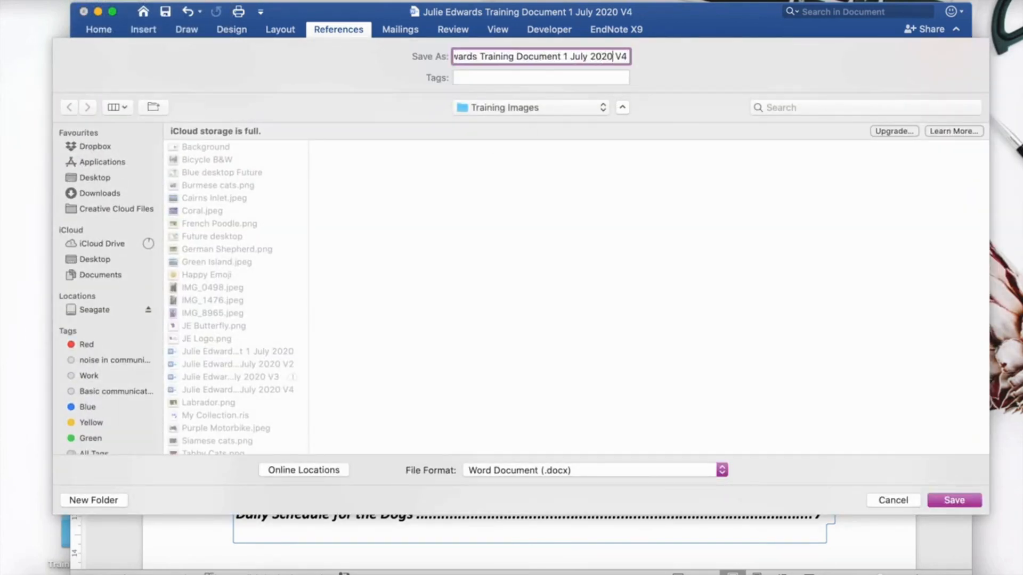
{"action": "key", "text": "BackSpace"}
{"action": "type", "text": "5"}
{"action": "left_click", "coordinate": [952, 502]}
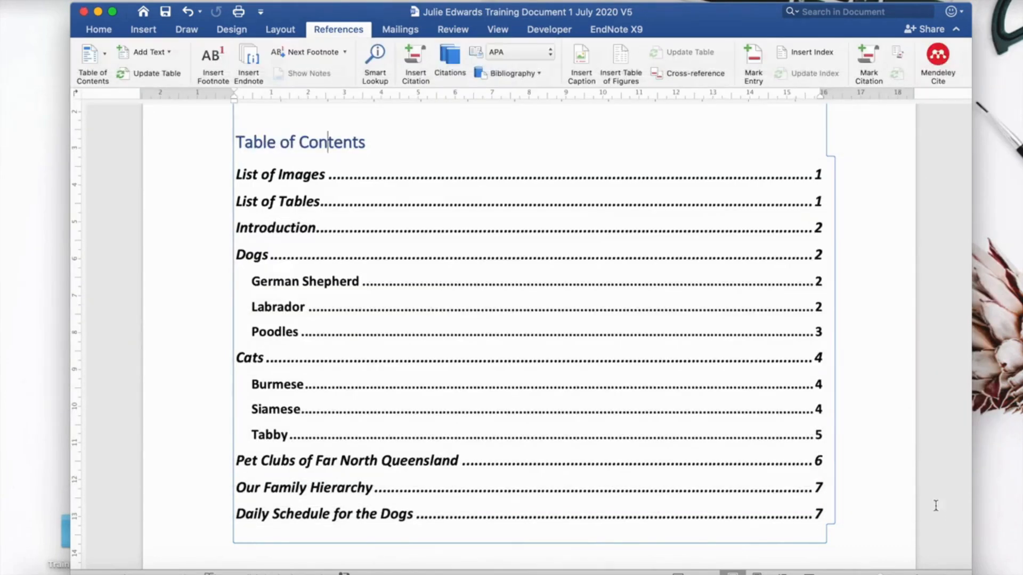
Review the front matter: the cover page details, page header, table of contents, List of Images and List of Tables.
{"action": "scroll", "coordinate": [693, 469], "scroll_direction": "down", "scroll_amount": 5}
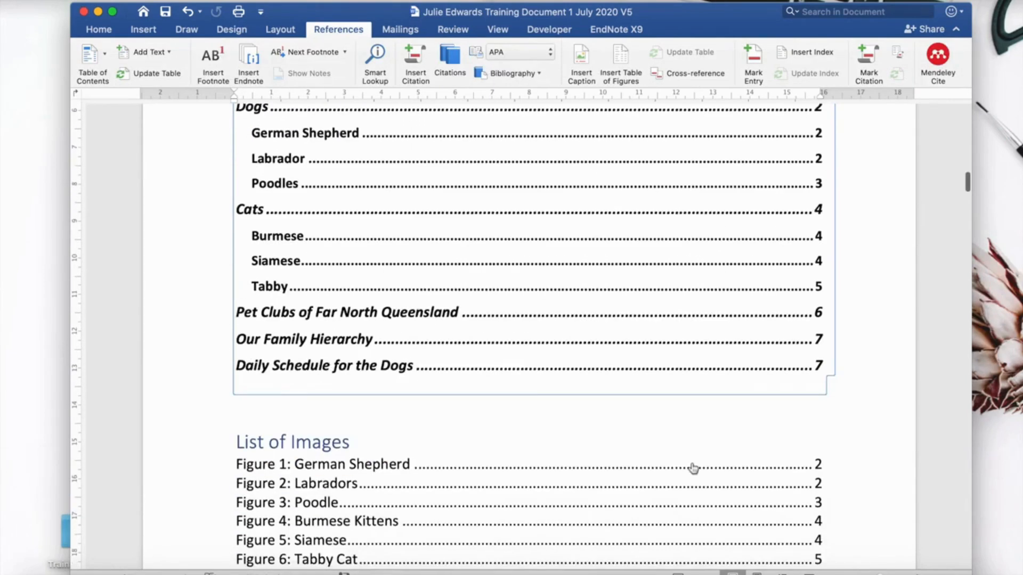
{"action": "scroll", "coordinate": [693, 468], "scroll_direction": "down", "scroll_amount": 1}
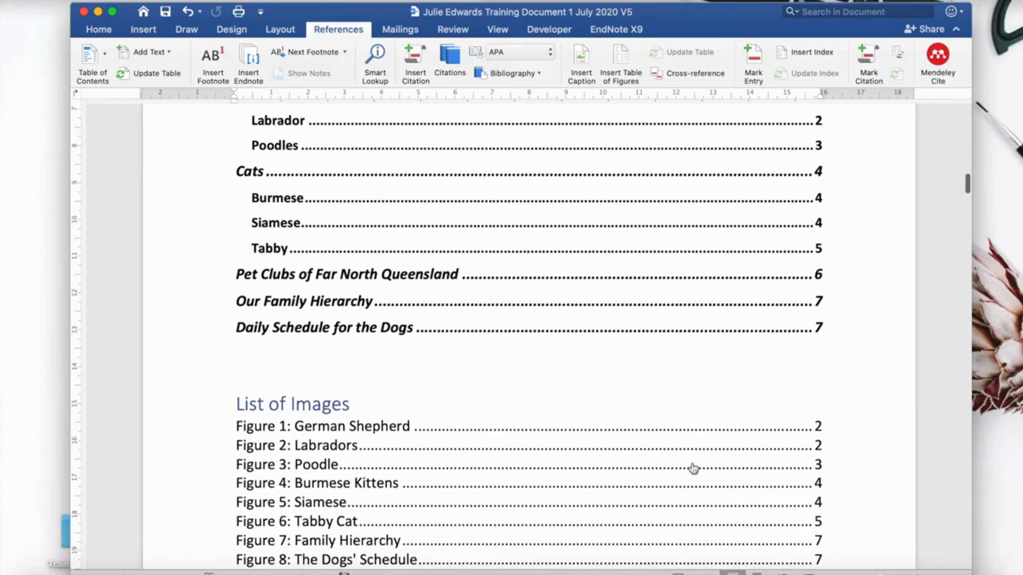
{"action": "scroll", "coordinate": [693, 468], "scroll_direction": "down", "scroll_amount": 2}
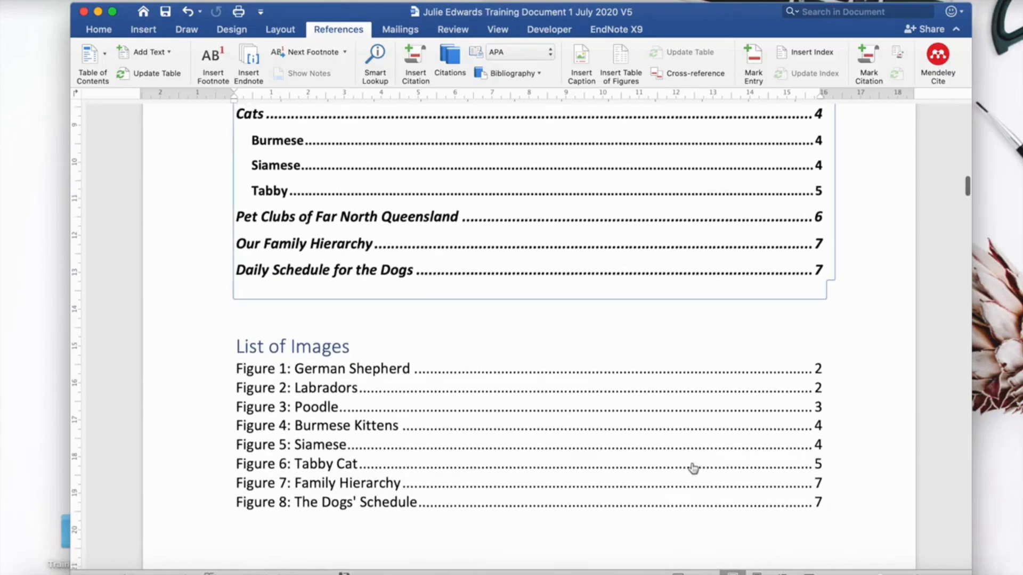
{"action": "scroll", "coordinate": [693, 469], "scroll_direction": "up", "scroll_amount": 15}
{"action": "scroll", "coordinate": [691, 463], "scroll_direction": "up", "scroll_amount": 3}
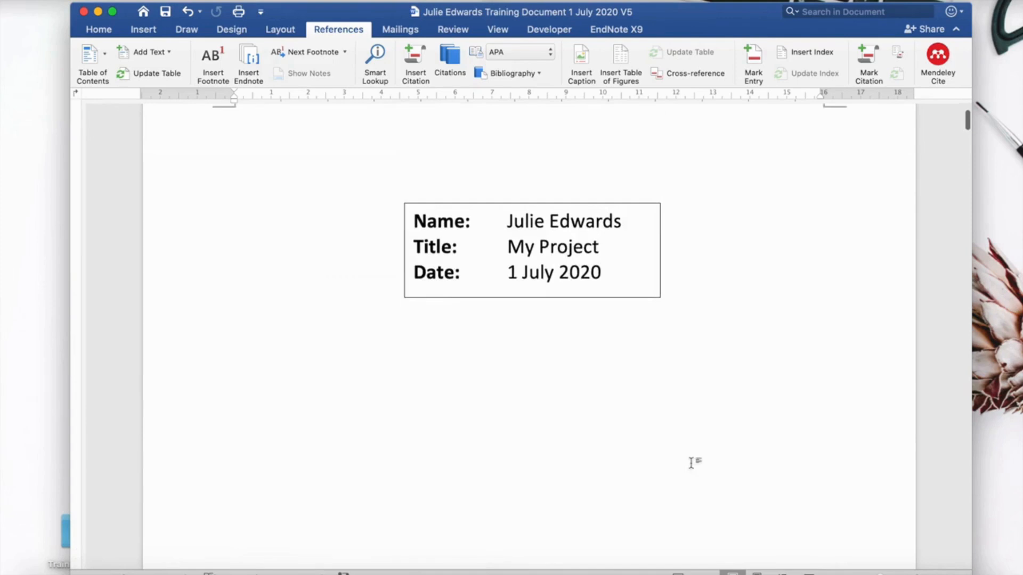
{"action": "scroll", "coordinate": [691, 463], "scroll_direction": "up", "scroll_amount": 3}
{"action": "scroll", "coordinate": [691, 463], "scroll_direction": "down", "scroll_amount": 15}
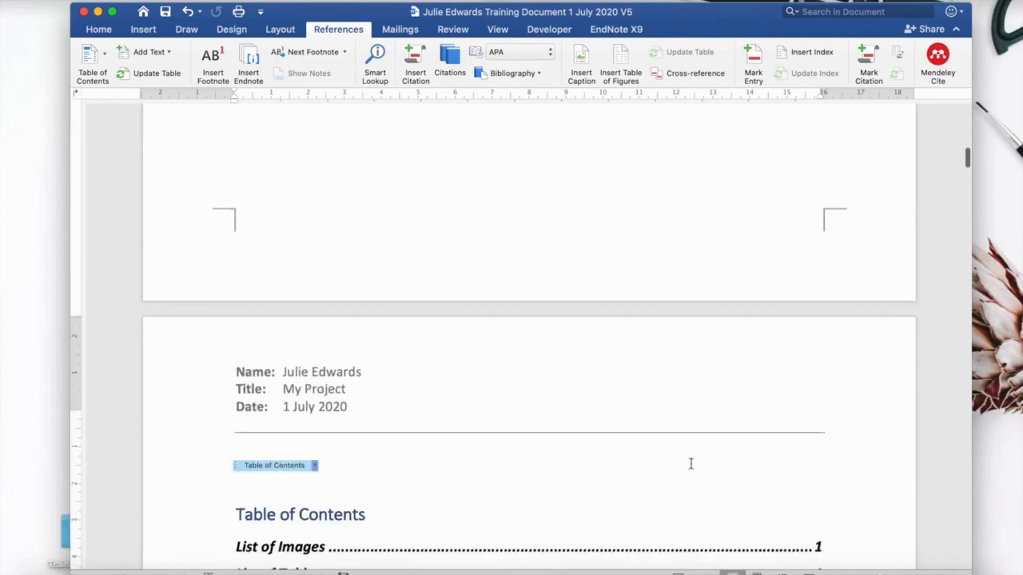
{"action": "scroll", "coordinate": [691, 463], "scroll_direction": "down", "scroll_amount": 2}
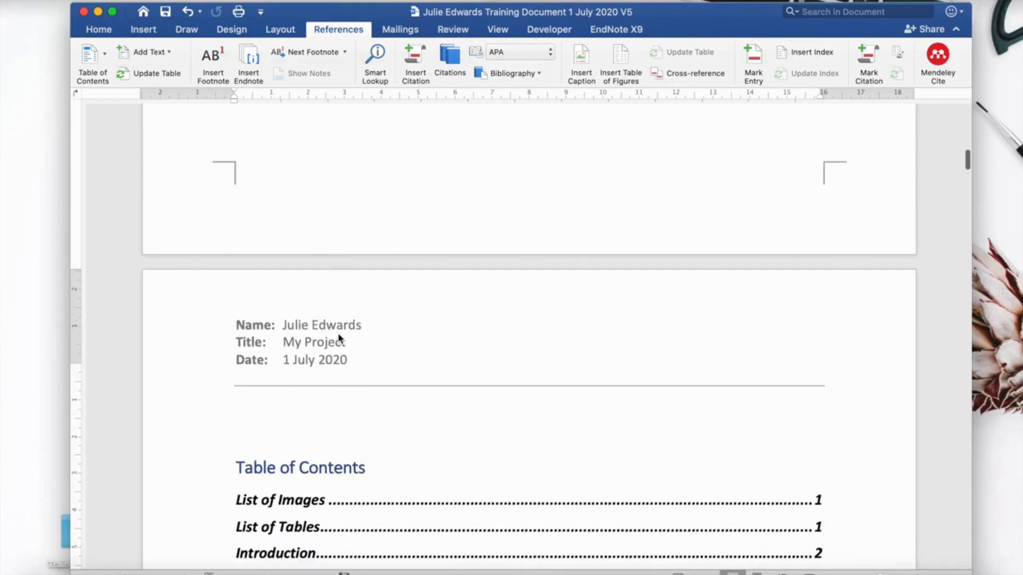
{"action": "scroll", "coordinate": [338, 339], "scroll_direction": "down", "scroll_amount": 15}
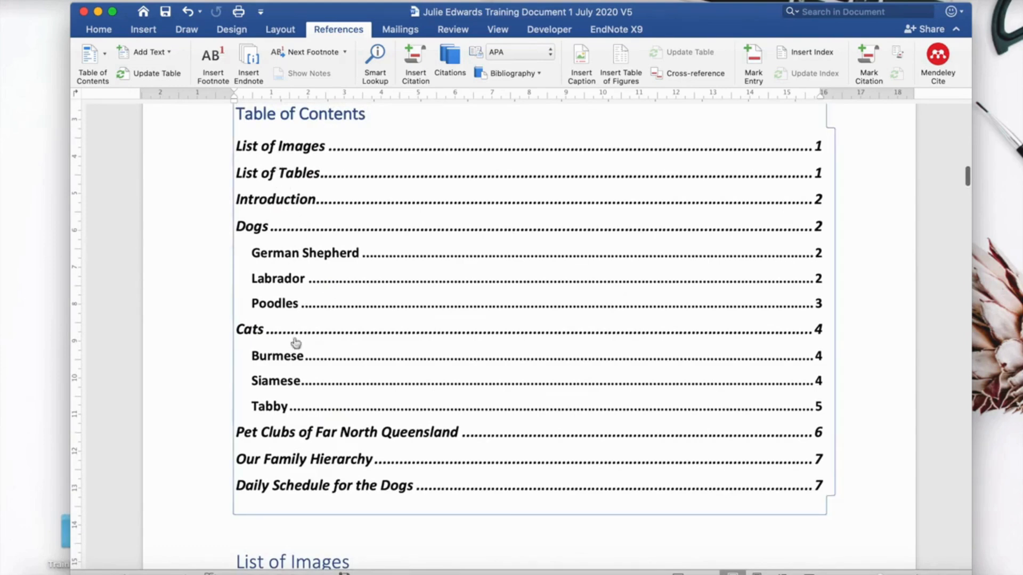
{"action": "scroll", "coordinate": [312, 496], "scroll_direction": "down", "scroll_amount": 10}
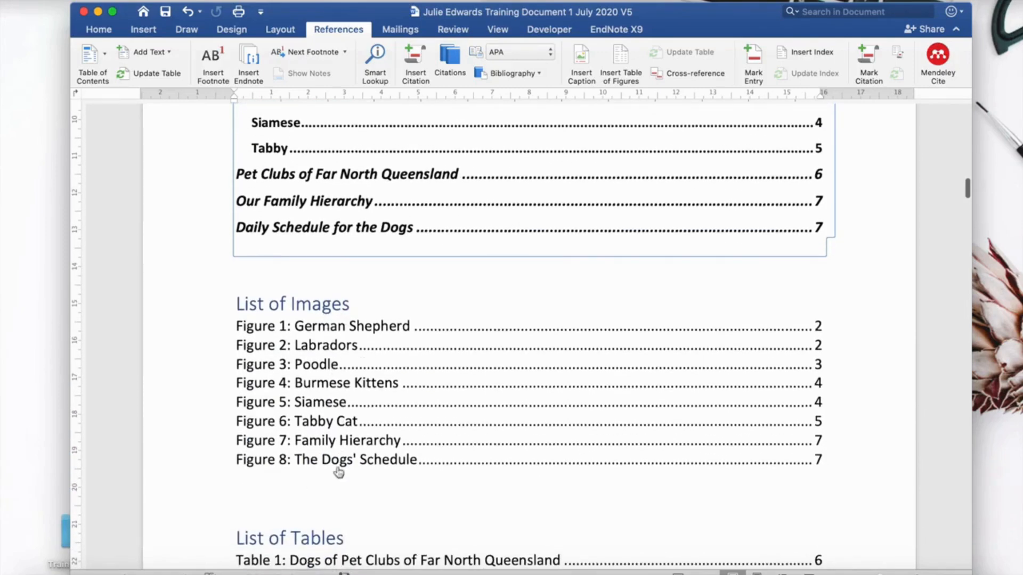
{"action": "scroll", "coordinate": [336, 468], "scroll_direction": "down", "scroll_amount": 2}
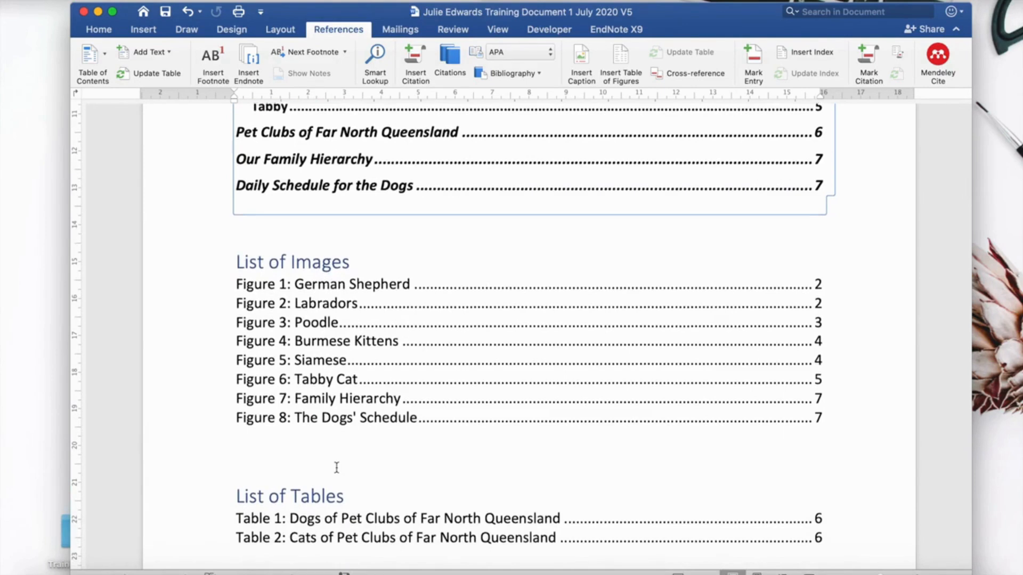
{"action": "scroll", "coordinate": [336, 468], "scroll_direction": "down", "scroll_amount": 2}
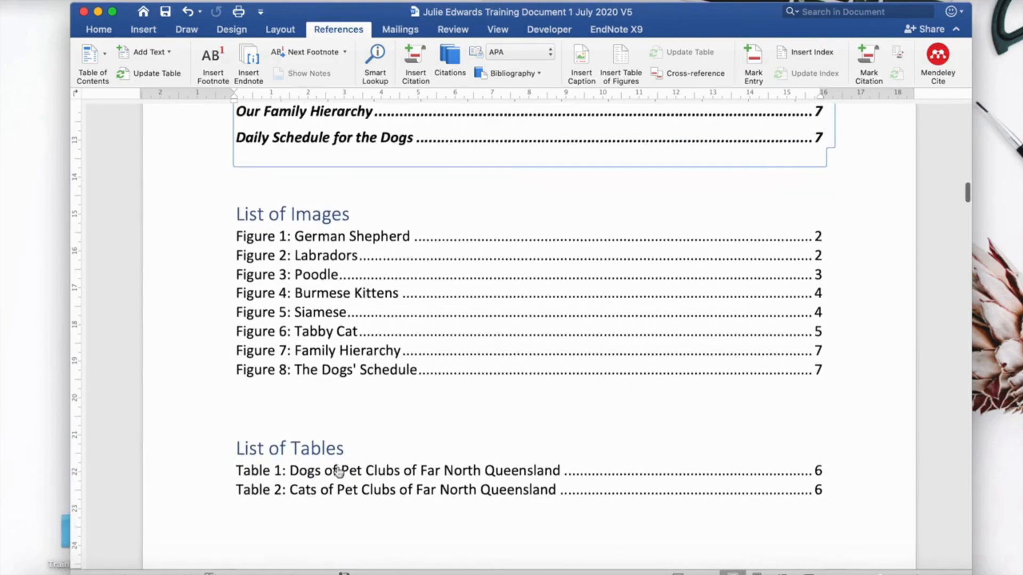
{"action": "scroll", "coordinate": [338, 471], "scroll_direction": "down", "scroll_amount": 4}
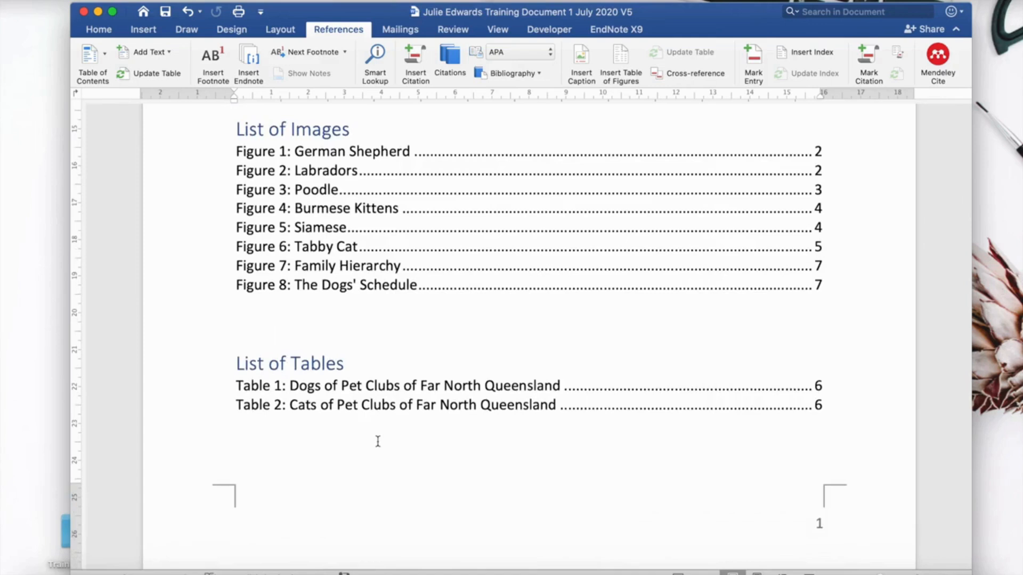
Review the Introduction, Dogs and Cats sections, checking the headings, breed descriptions, pictures and figure captions.
{"action": "scroll", "coordinate": [378, 441], "scroll_direction": "down", "scroll_amount": 10}
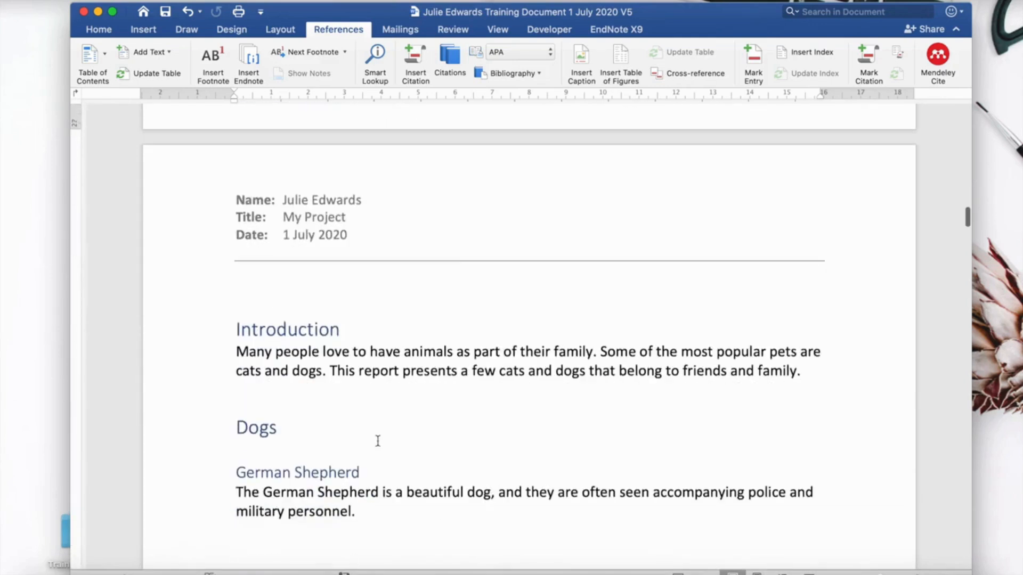
{"action": "scroll", "coordinate": [353, 409], "scroll_direction": "down", "scroll_amount": 4}
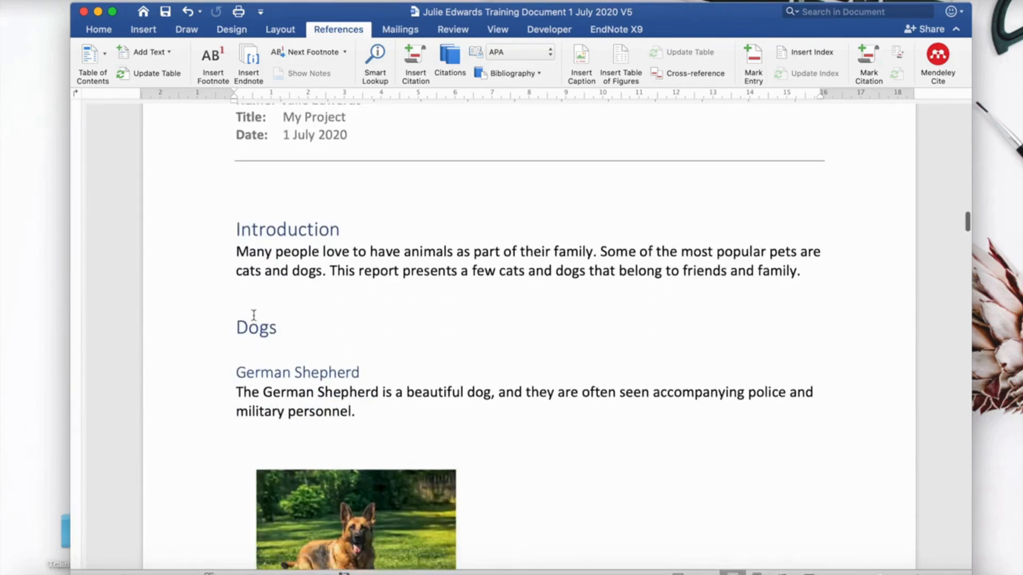
{"action": "scroll", "coordinate": [475, 498], "scroll_direction": "down", "scroll_amount": 5}
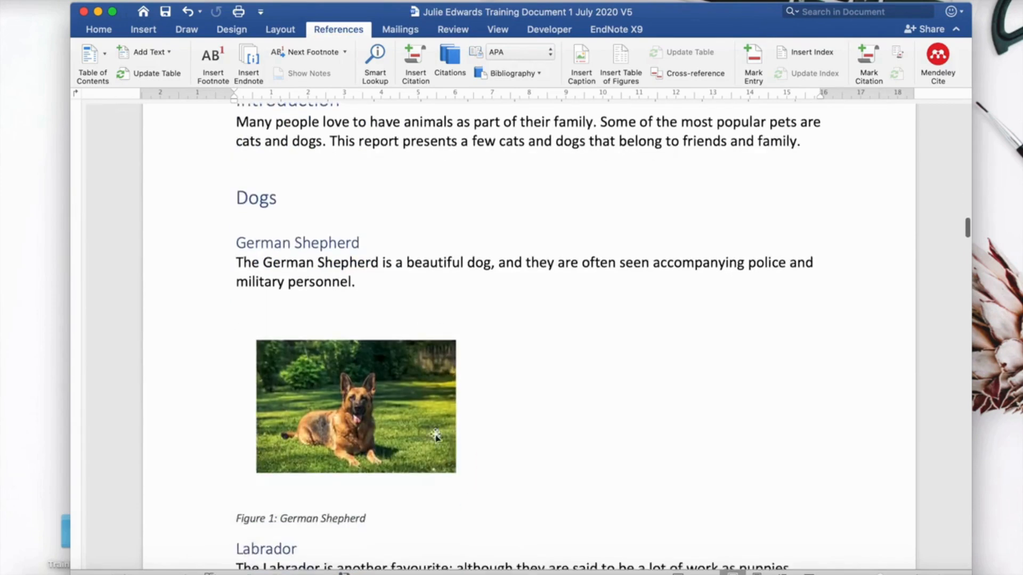
{"action": "scroll", "coordinate": [454, 547], "scroll_direction": "down", "scroll_amount": 4}
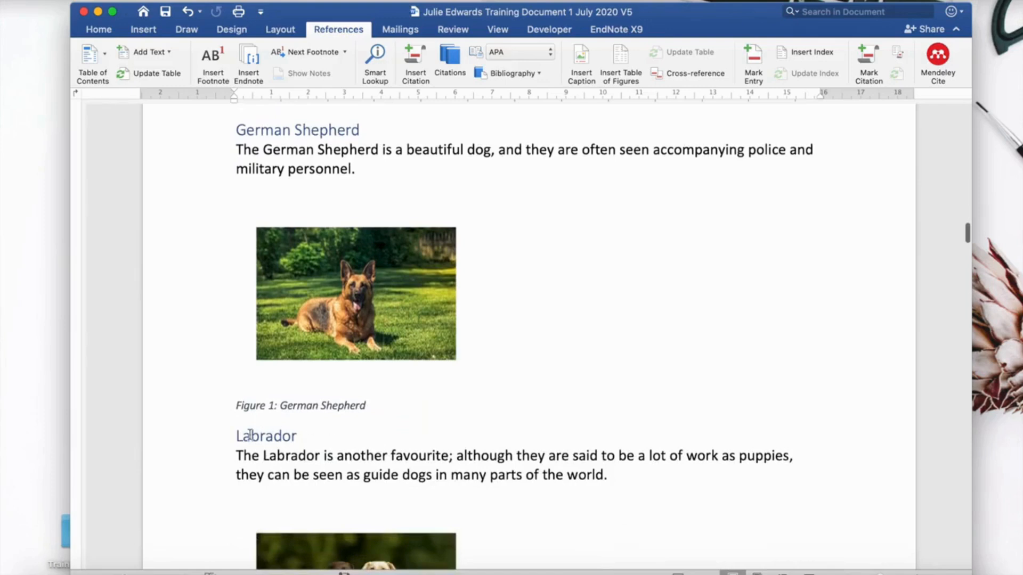
{"action": "scroll", "coordinate": [635, 566], "scroll_direction": "down", "scroll_amount": 12}
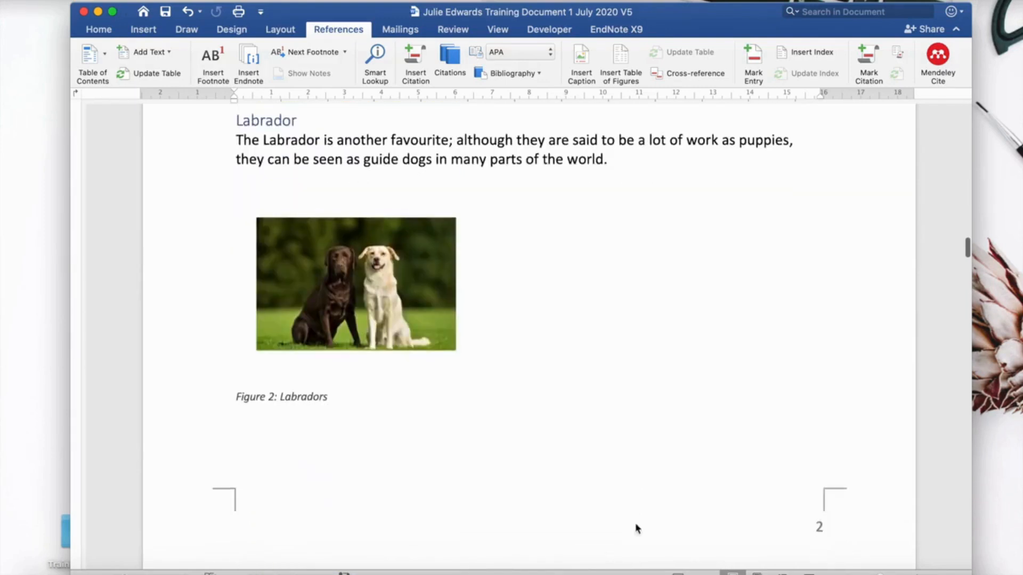
{"action": "scroll", "coordinate": [467, 491], "scroll_direction": "down", "scroll_amount": 18}
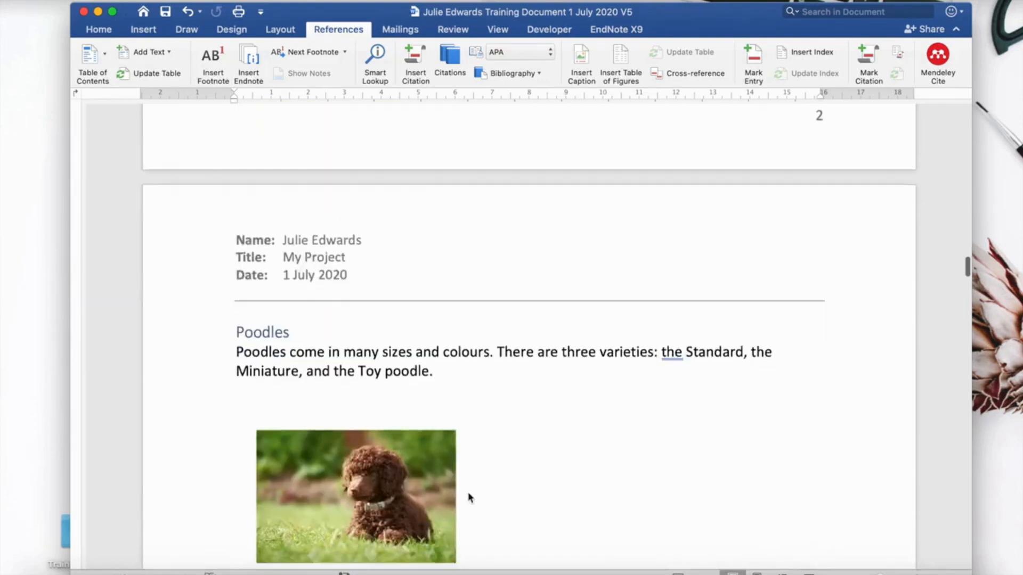
{"action": "scroll", "coordinate": [468, 495], "scroll_direction": "down", "scroll_amount": 1}
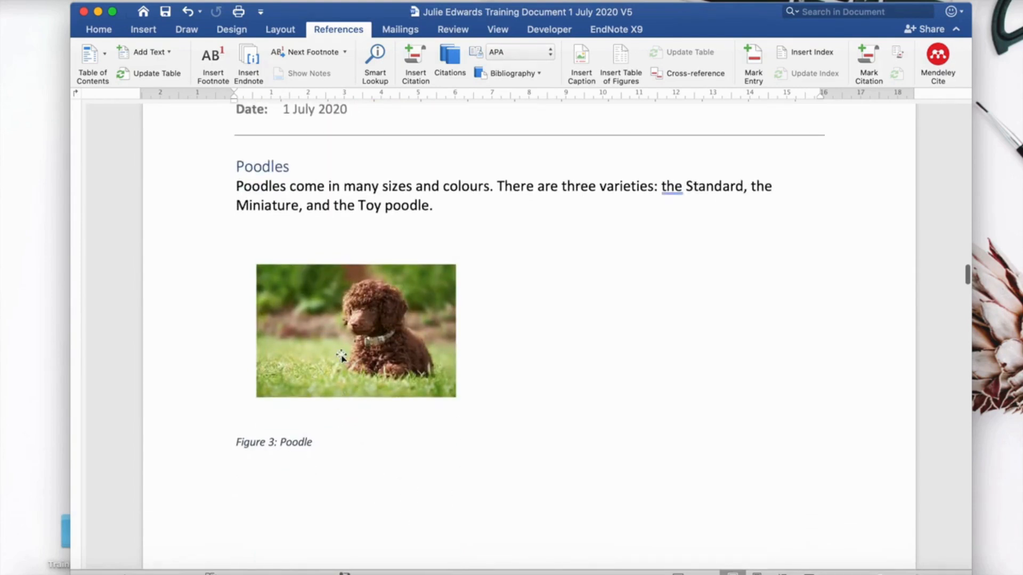
{"action": "scroll", "coordinate": [288, 467], "scroll_direction": "down", "scroll_amount": 1}
{"action": "scroll", "coordinate": [288, 466], "scroll_direction": "down", "scroll_amount": 20}
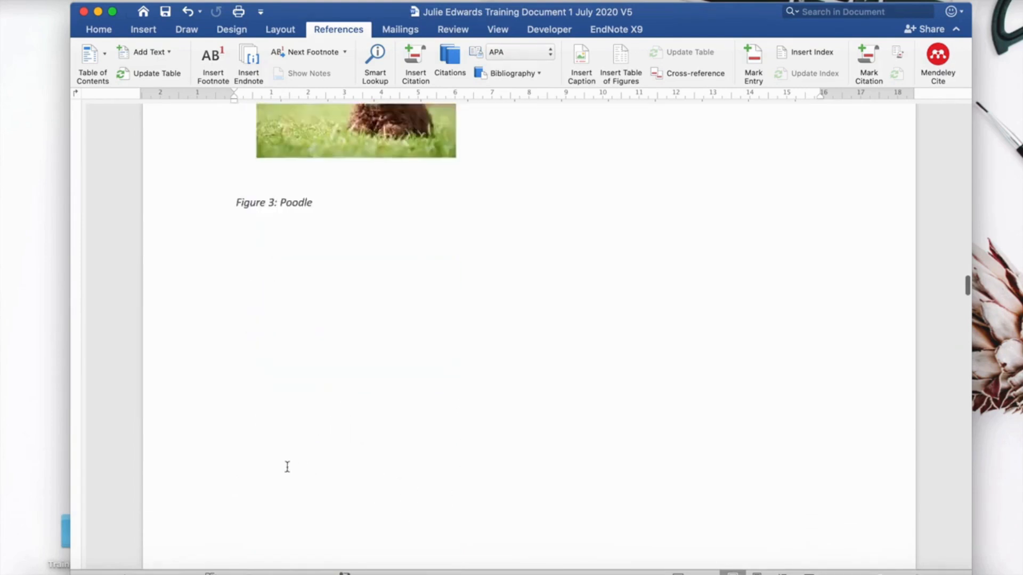
{"action": "scroll", "coordinate": [288, 467], "scroll_direction": "down", "scroll_amount": 20}
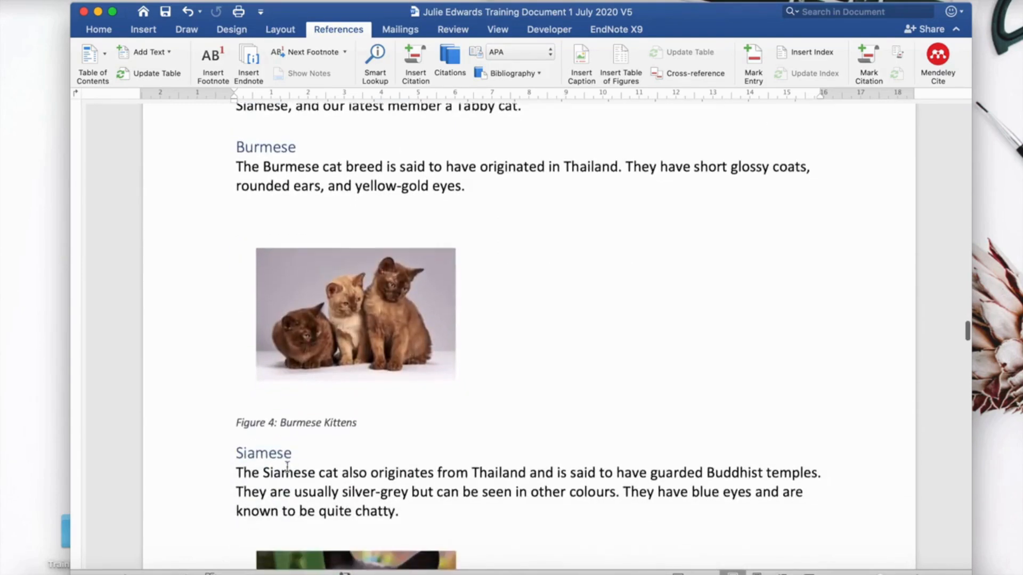
{"action": "scroll", "coordinate": [287, 467], "scroll_direction": "down", "scroll_amount": 15}
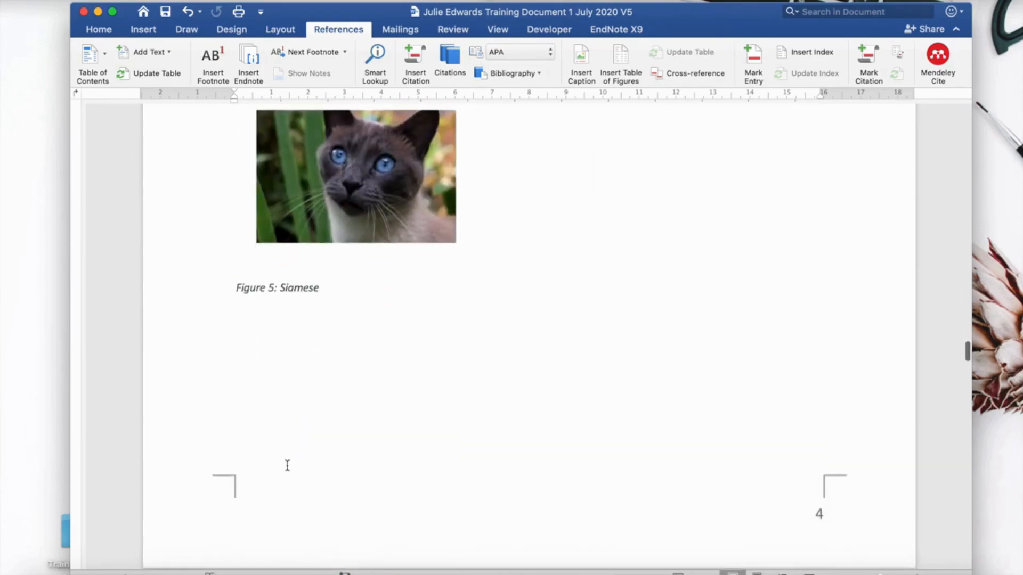
Examine the dogs and cats tables and their captions under Pet Clubs of Far North Queensland.
{"action": "scroll", "coordinate": [288, 467], "scroll_direction": "down", "scroll_amount": 20}
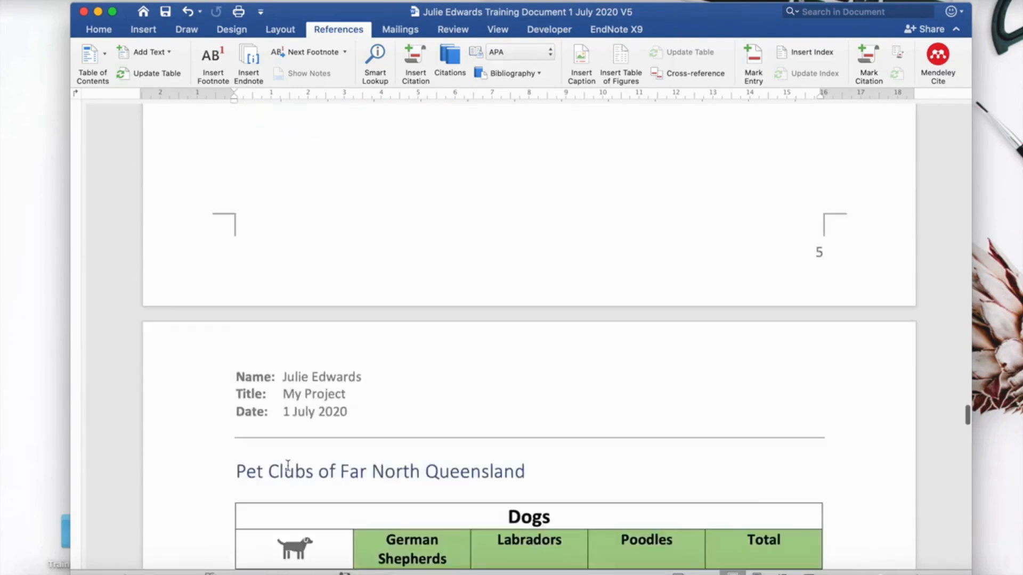
{"action": "scroll", "coordinate": [287, 359], "scroll_direction": "down", "scroll_amount": 8}
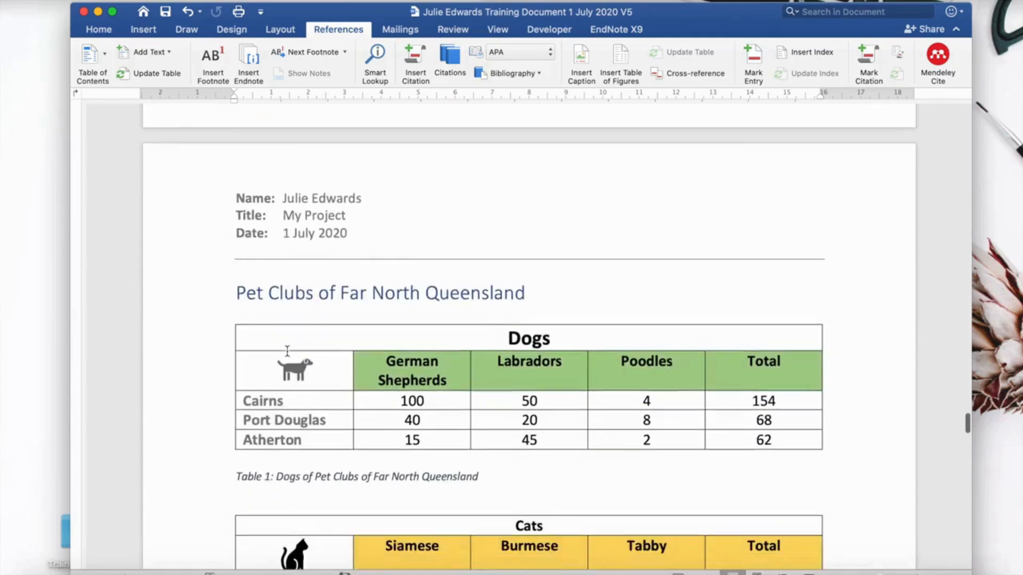
{"action": "scroll", "coordinate": [352, 457], "scroll_direction": "down", "scroll_amount": 5}
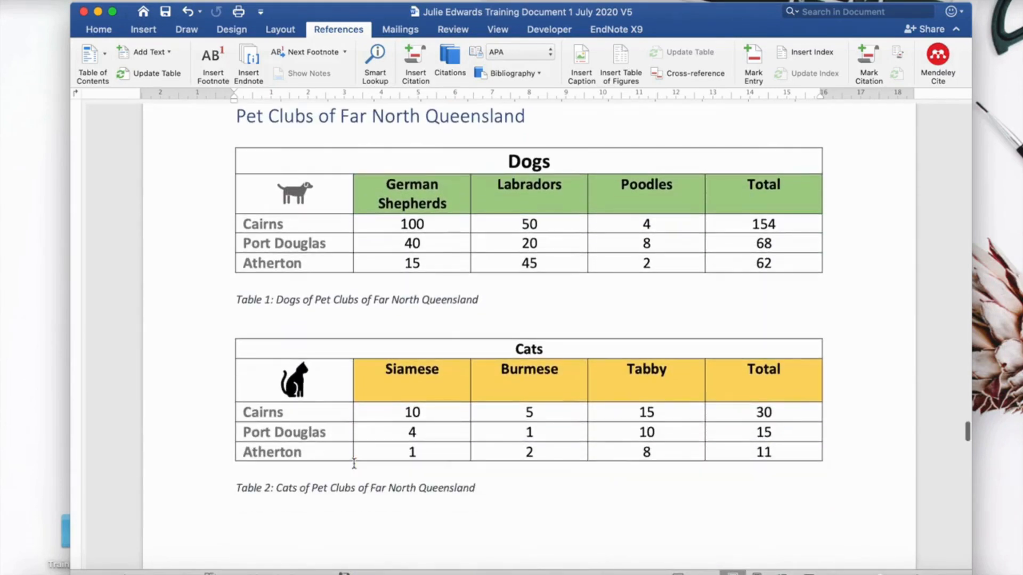
{"action": "scroll", "coordinate": [451, 486], "scroll_direction": "down", "scroll_amount": 1}
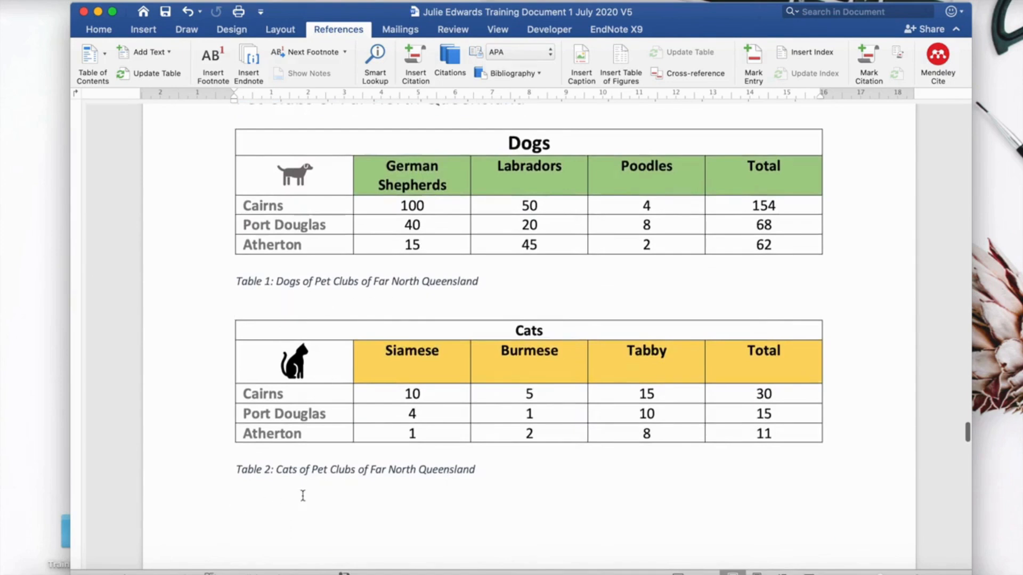
Inspect the Our Family Hierarchy graphic: view its text entries, close them, and display the graphic's SmartArt design options.
{"action": "scroll", "coordinate": [302, 495], "scroll_direction": "down", "scroll_amount": 5}
{"action": "scroll", "coordinate": [303, 495], "scroll_direction": "down", "scroll_amount": 20}
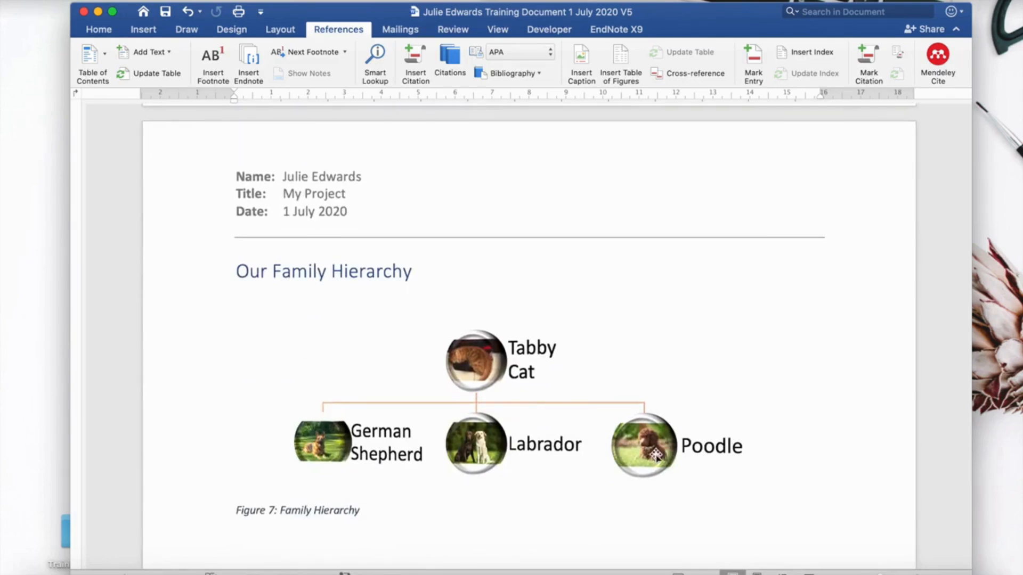
{"action": "scroll", "coordinate": [656, 455], "scroll_direction": "down", "scroll_amount": 5}
{"action": "left_click", "coordinate": [304, 279]}
{"action": "left_click", "coordinate": [220, 185]}
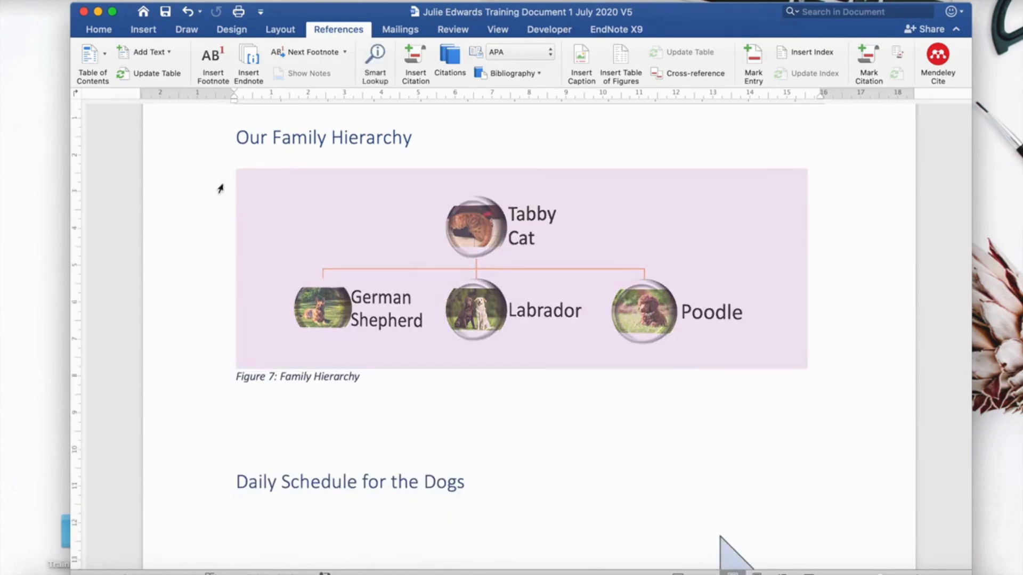
{"action": "left_click", "coordinate": [237, 188]}
{"action": "left_click", "coordinate": [231, 185]}
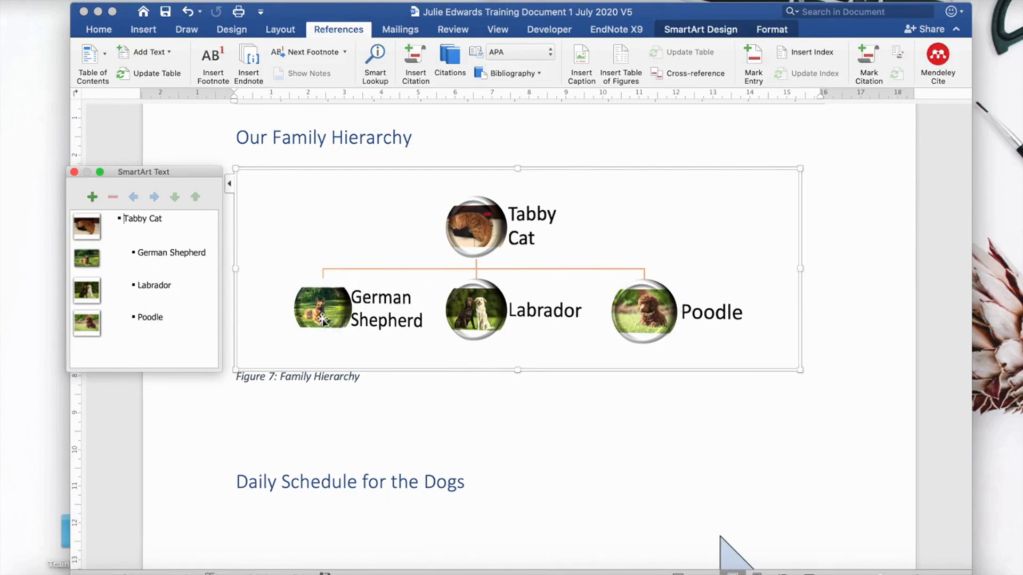
{"action": "left_click", "coordinate": [74, 173]}
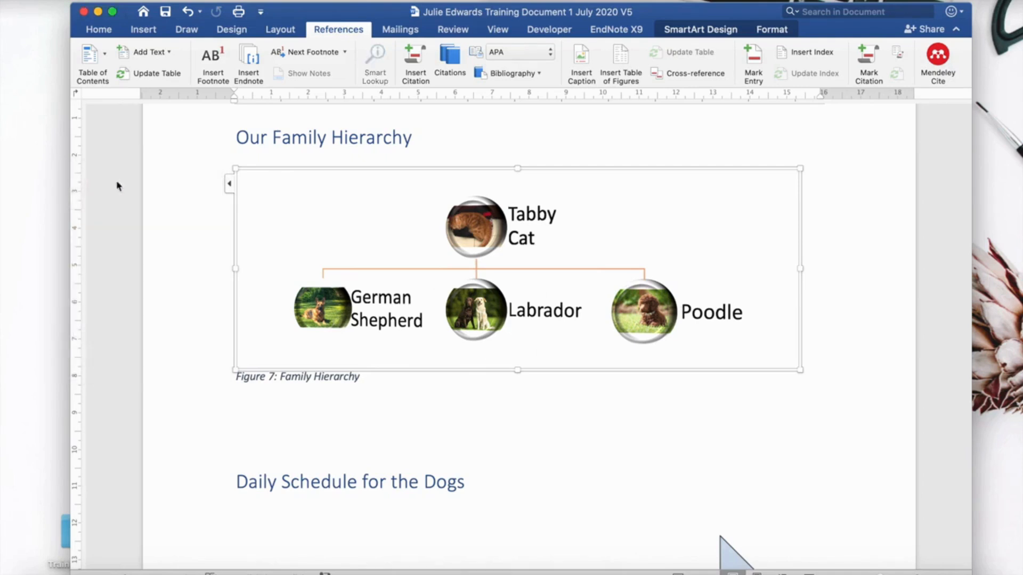
{"action": "left_click", "coordinate": [473, 401]}
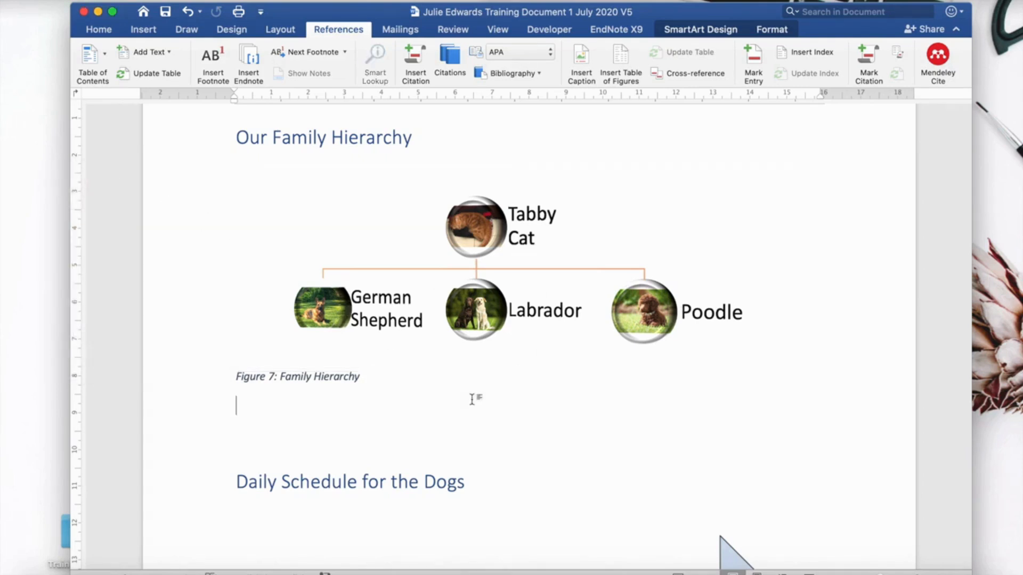
{"action": "left_click", "coordinate": [513, 312]}
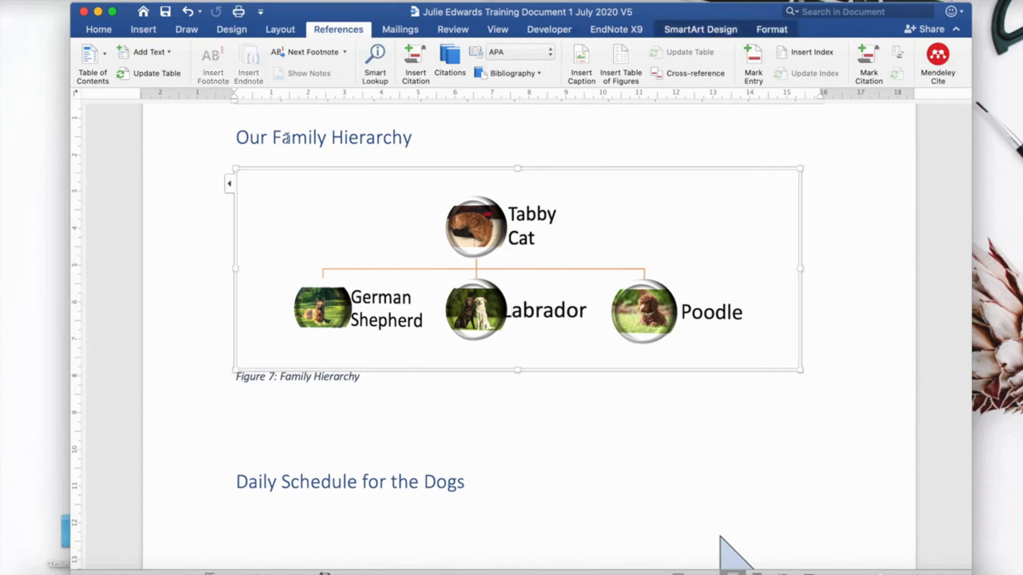
{"action": "left_click", "coordinate": [700, 32]}
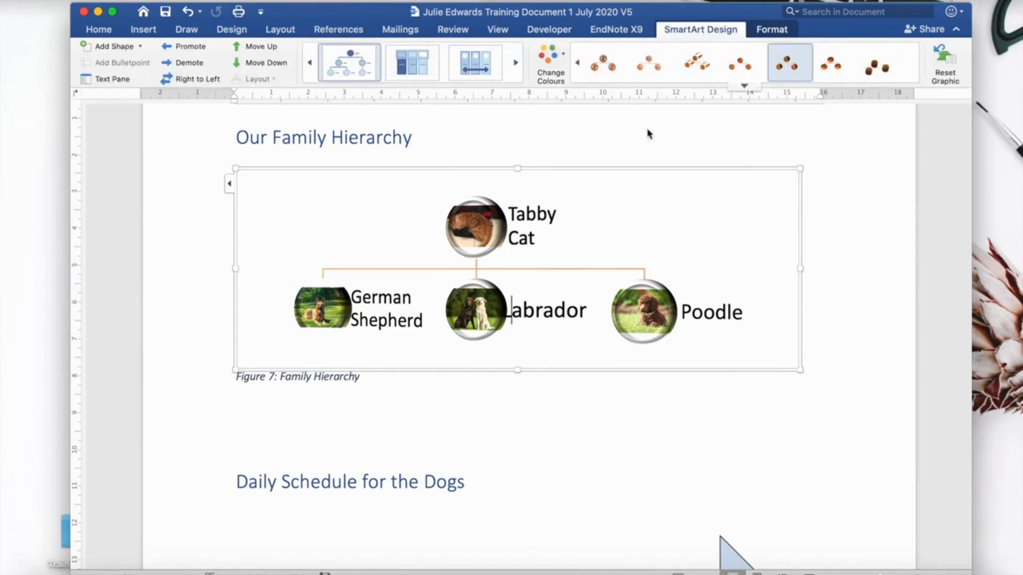
Review the Daily Schedule for the Dogs section, checking its heading, arrow graphic, figure caption and page number.
{"action": "scroll", "coordinate": [842, 213], "scroll_direction": "down", "scroll_amount": 5}
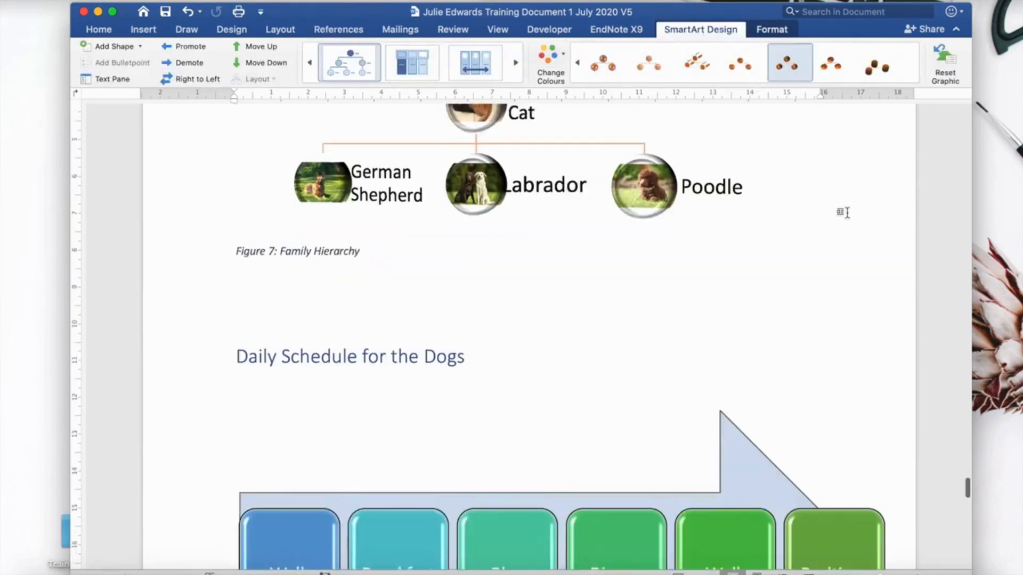
{"action": "scroll", "coordinate": [846, 212], "scroll_direction": "down", "scroll_amount": 2}
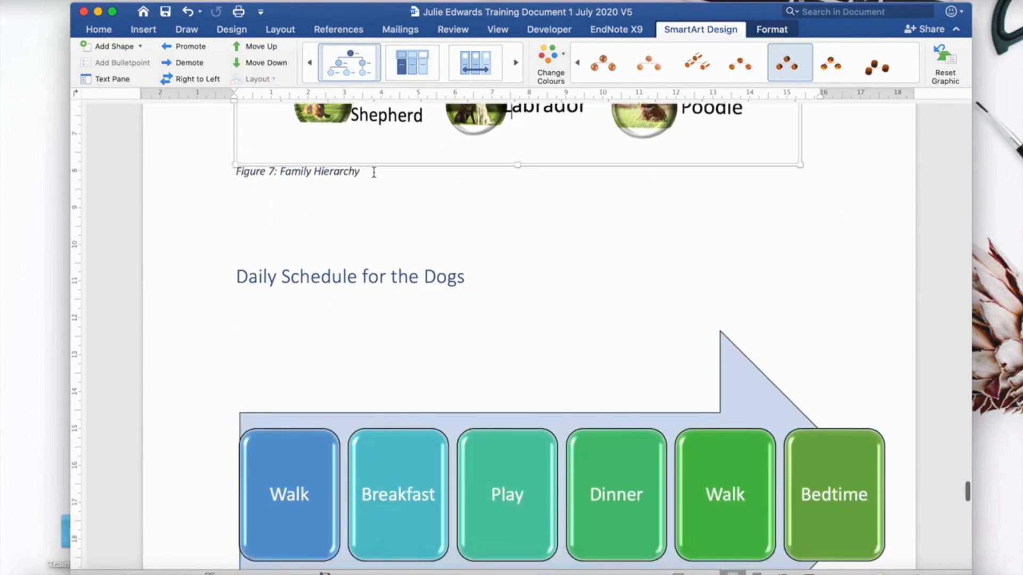
{"action": "scroll", "coordinate": [532, 289], "scroll_direction": "down", "scroll_amount": 3}
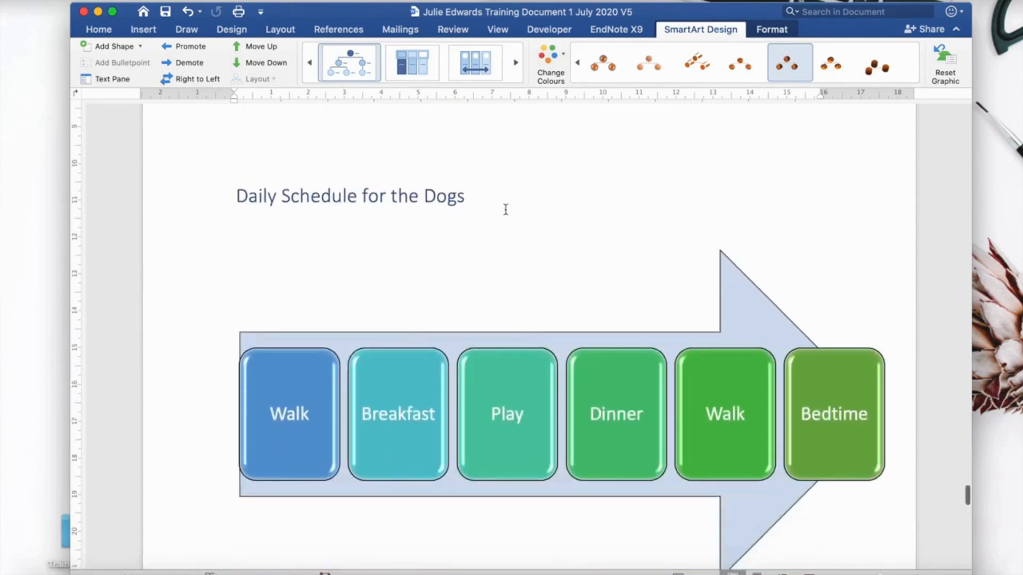
{"action": "scroll", "coordinate": [500, 231], "scroll_direction": "down", "scroll_amount": 4}
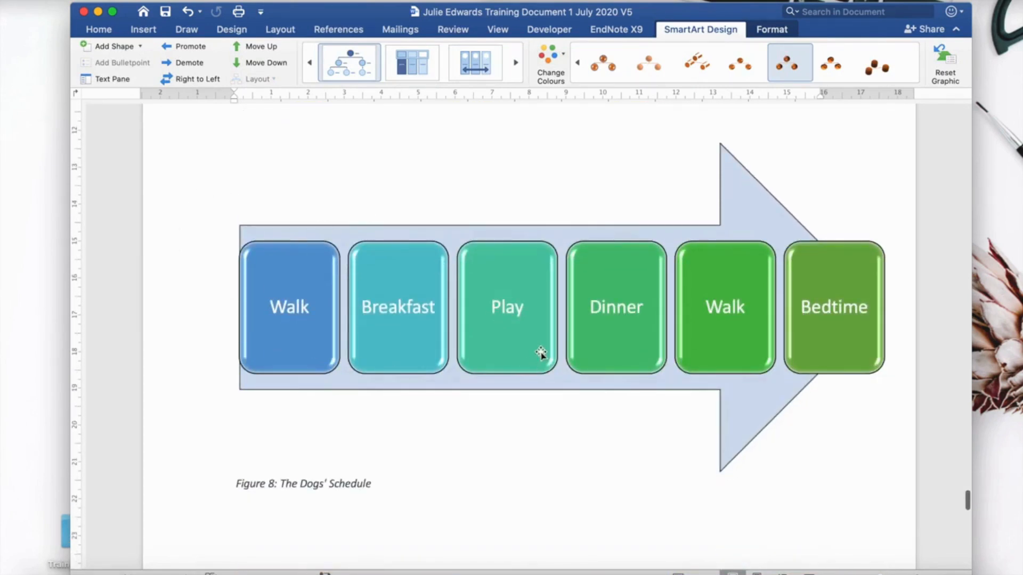
{"action": "scroll", "coordinate": [541, 353], "scroll_direction": "down", "scroll_amount": 5}
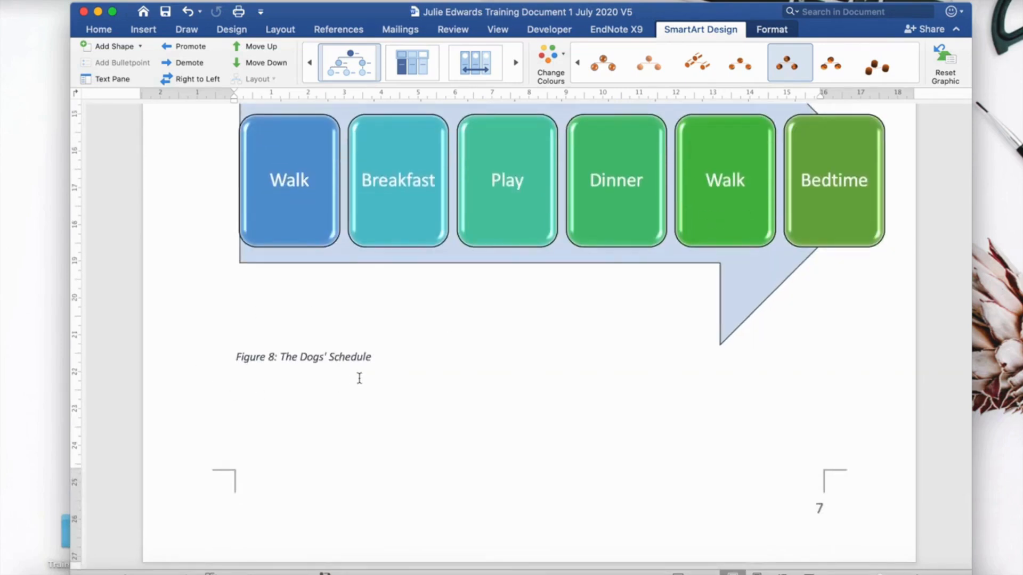
{"action": "scroll", "coordinate": [359, 378], "scroll_direction": "down", "scroll_amount": 3}
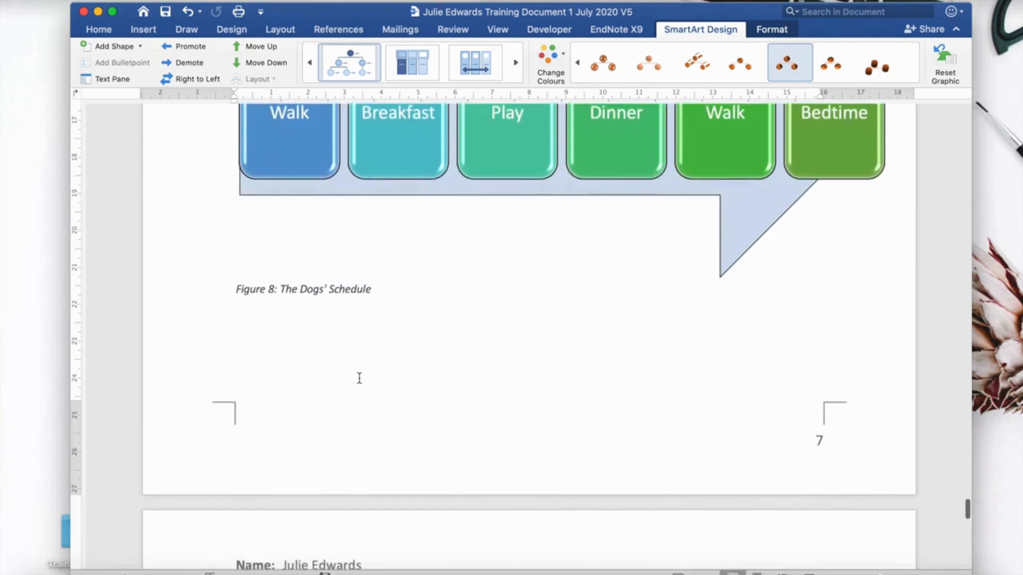
{"action": "scroll", "coordinate": [360, 378], "scroll_direction": "down", "scroll_amount": 2}
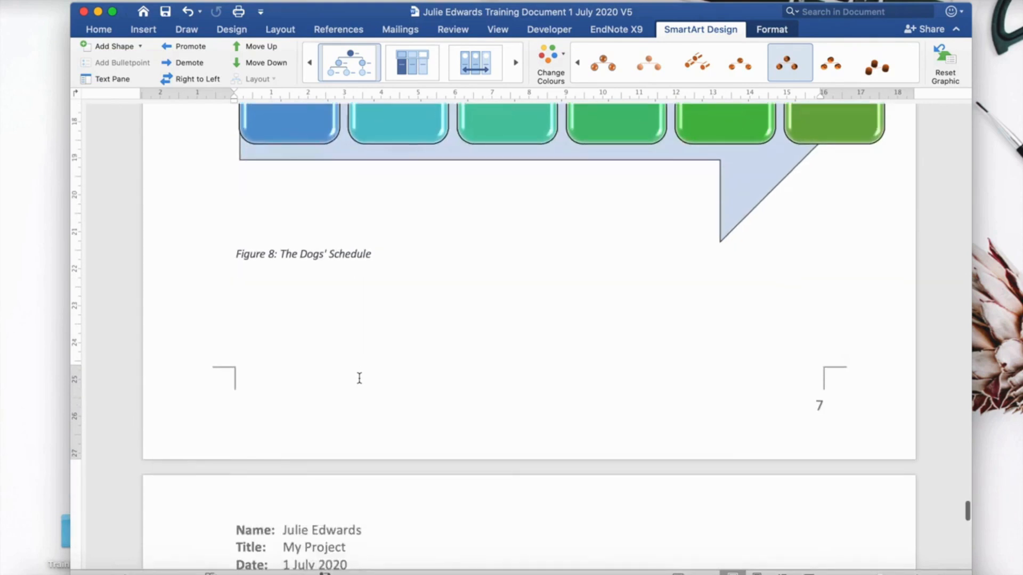
{"action": "scroll", "coordinate": [359, 378], "scroll_direction": "down", "scroll_amount": 5}
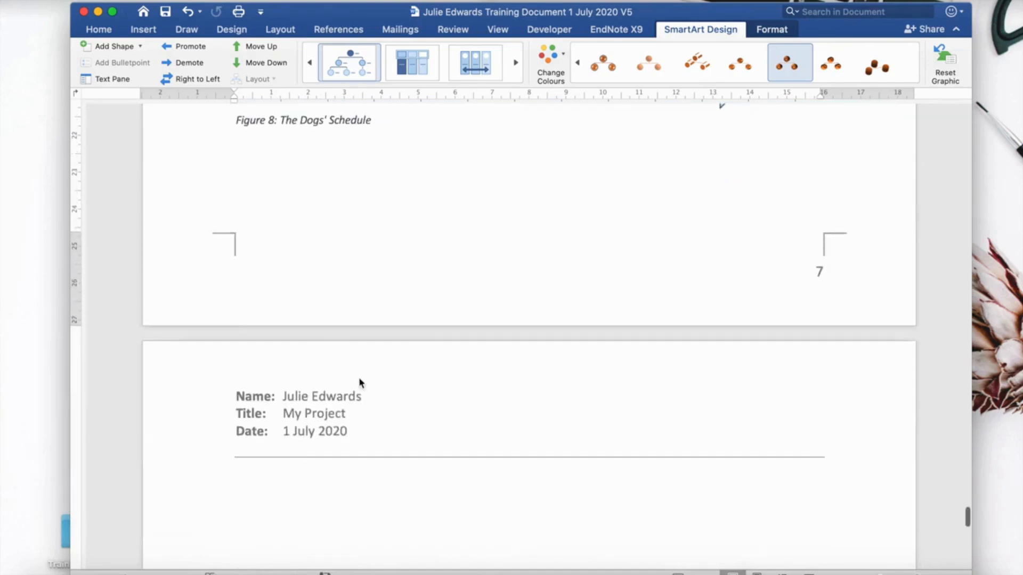